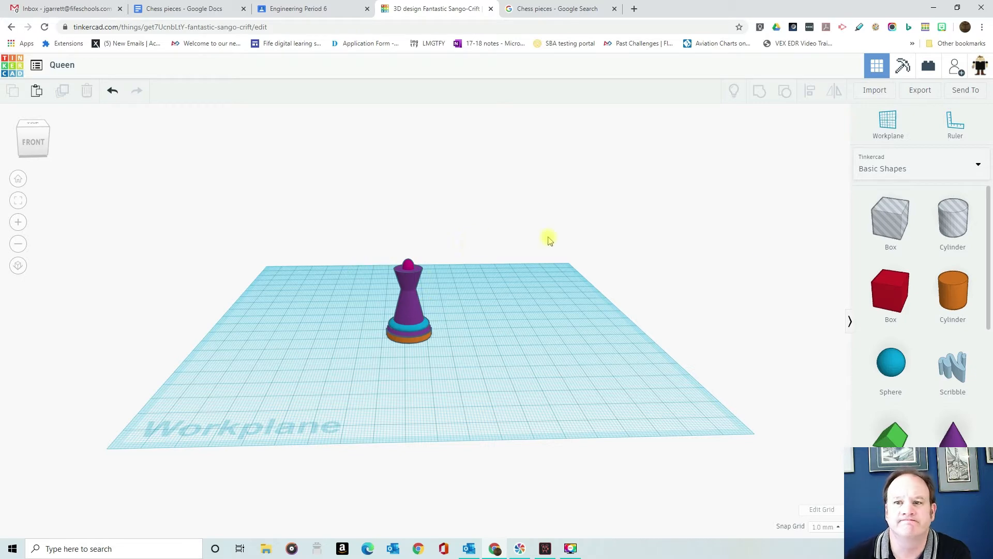
# Delete the small pink top from the queen and add a new half sphere on the workplane beside the piece
pyautogui.click(413, 268)
pyautogui.click(659, 290)
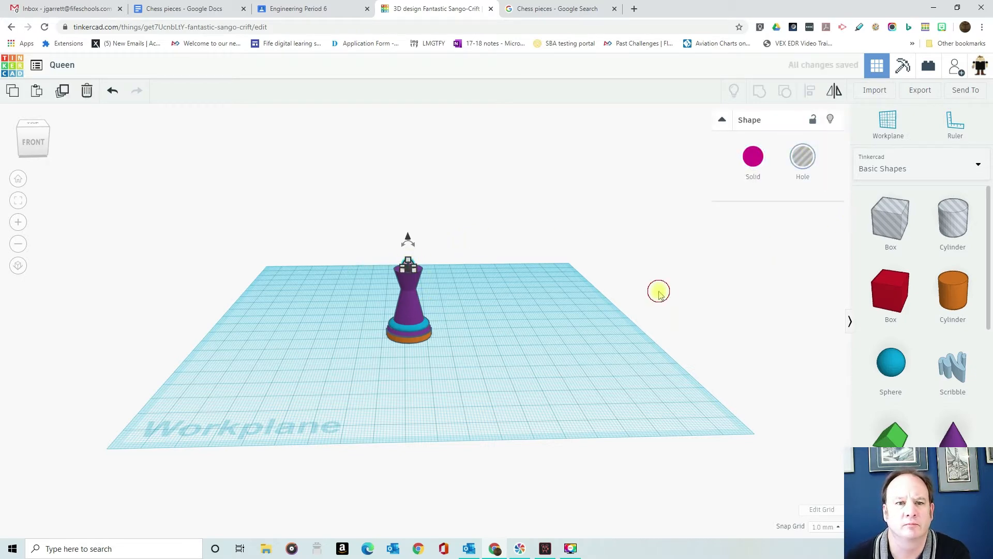
pyautogui.scroll(-5, 941, 384)
pyautogui.moveTo(891, 344); pyautogui.dragTo(497, 313)
# Check the base dimensions of the cones in the queen's body from above
pyautogui.click(414, 277)
pyautogui.moveTo(413, 277); pyautogui.dragTo(410, 320, button='right')
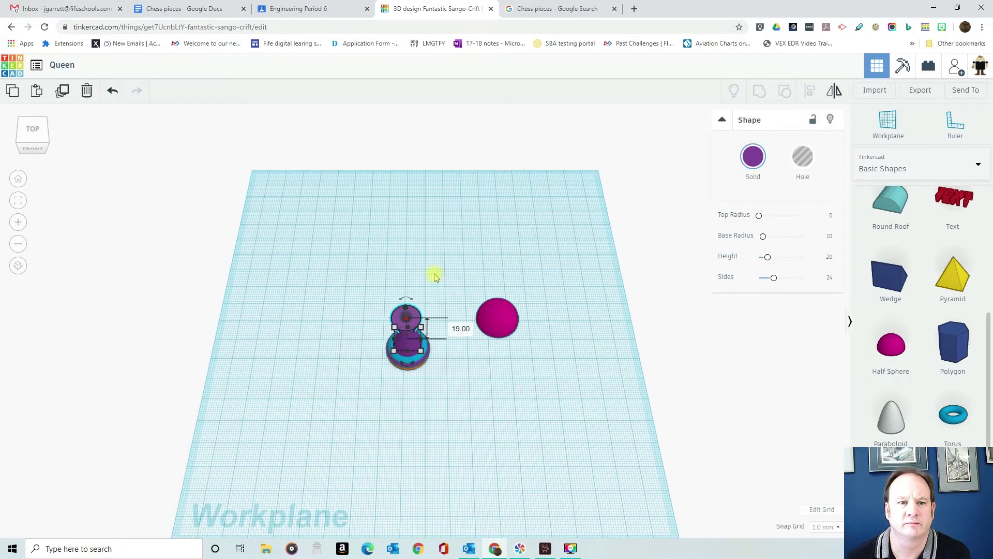
pyautogui.moveTo(438, 263); pyautogui.dragTo(434, 249, button='right')
pyautogui.click(428, 269)
pyautogui.click(406, 300)
pyautogui.click(424, 280)
pyautogui.click(408, 305)
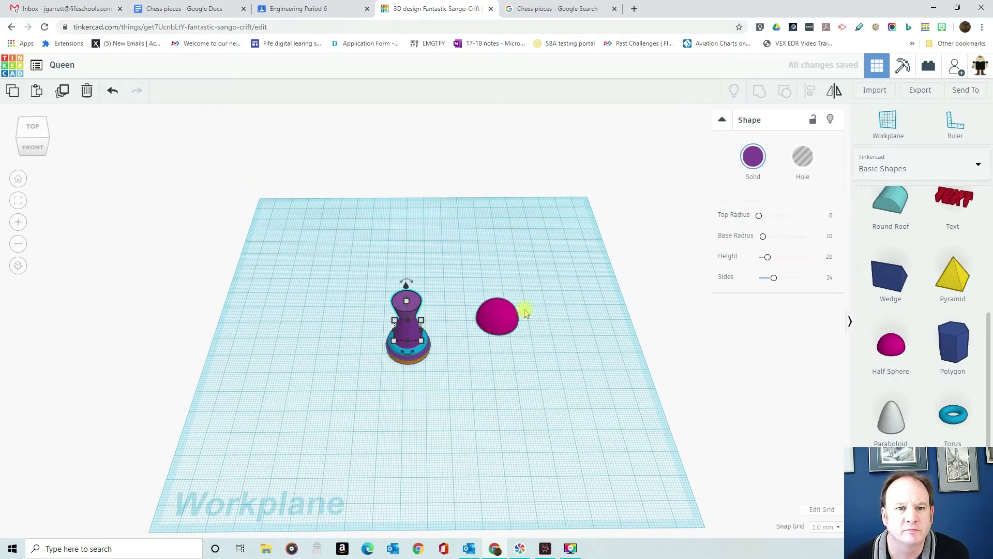
# Set the half sphere's base width and length to 12 mm
pyautogui.click(496, 317)
pyautogui.click(503, 375)
pyautogui.click(423, 320)
pyautogui.write('12')
pyautogui.click(473, 366)
pyautogui.moveTo(545, 342); pyautogui.dragTo(546, 290, button='right')
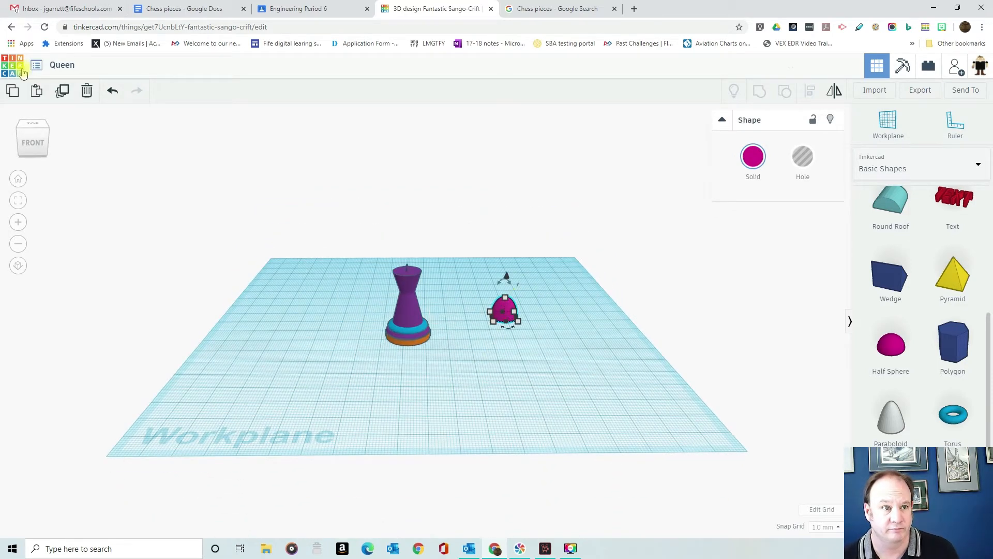
# Transfer the half sphere onto a new workplane on the queen's top face and position it over the upper cone
pyautogui.press('Delete')
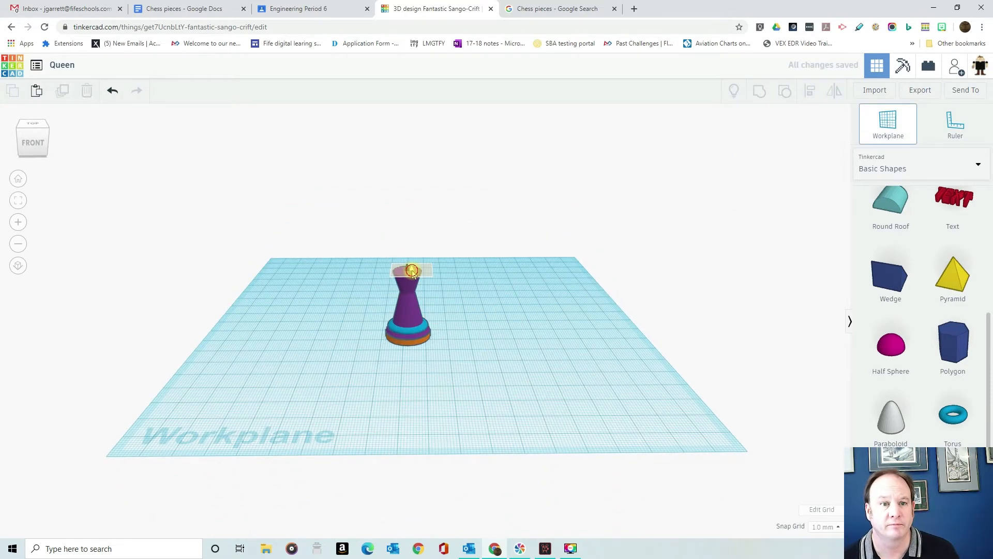
pyautogui.click(413, 271)
pyautogui.hotkey('ctrl', 'v')
pyautogui.click(411, 248)
pyautogui.moveTo(413, 258); pyautogui.dragTo(412, 259)
# Duplicate the half sphere beside the piece and flip the copy upside down
pyautogui.moveTo(414, 261); pyautogui.dragTo(356, 279, button='right')
pyautogui.moveTo(383, 279); pyautogui.dragTo(428, 282)
pyautogui.click(390, 288)
pyautogui.click(391, 290)
pyautogui.moveTo(427, 282); pyautogui.dragTo(443, 234, button='right')
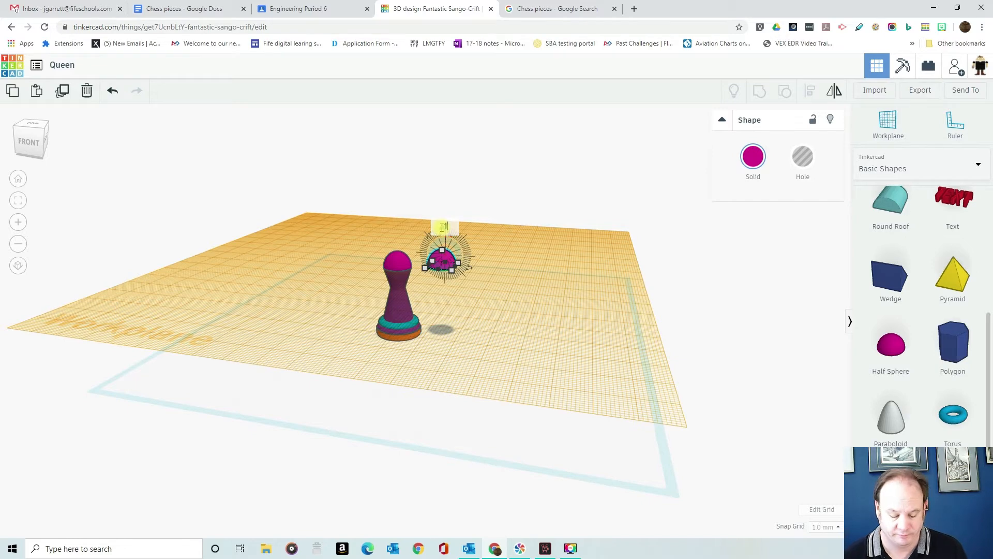
pyautogui.press('Return')
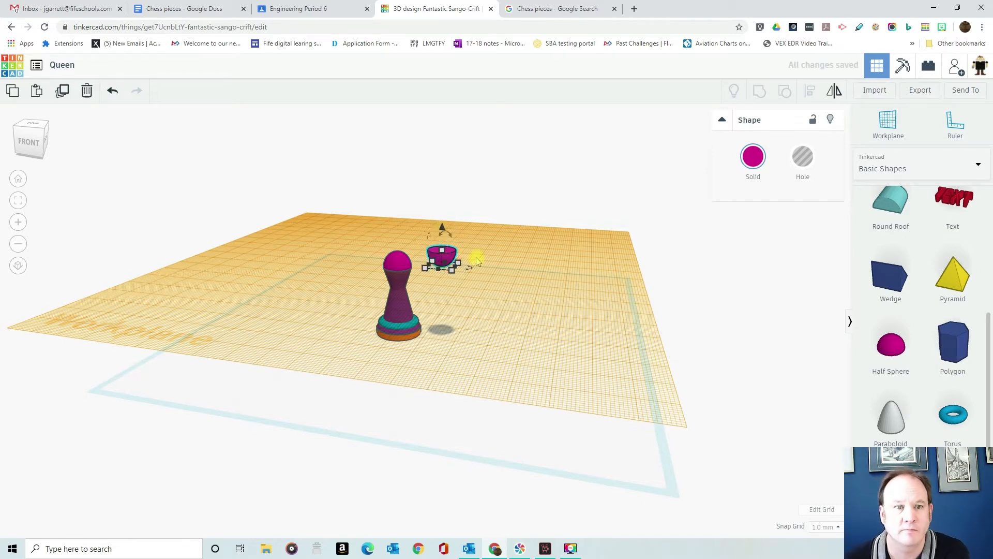
# Move the flipped half sphere onto the first half sphere at the top of the queen
pyautogui.click(469, 299)
pyautogui.moveTo(469, 299); pyautogui.dragTo(485, 299, button='right')
pyautogui.moveTo(448, 254); pyautogui.dragTo(403, 258)
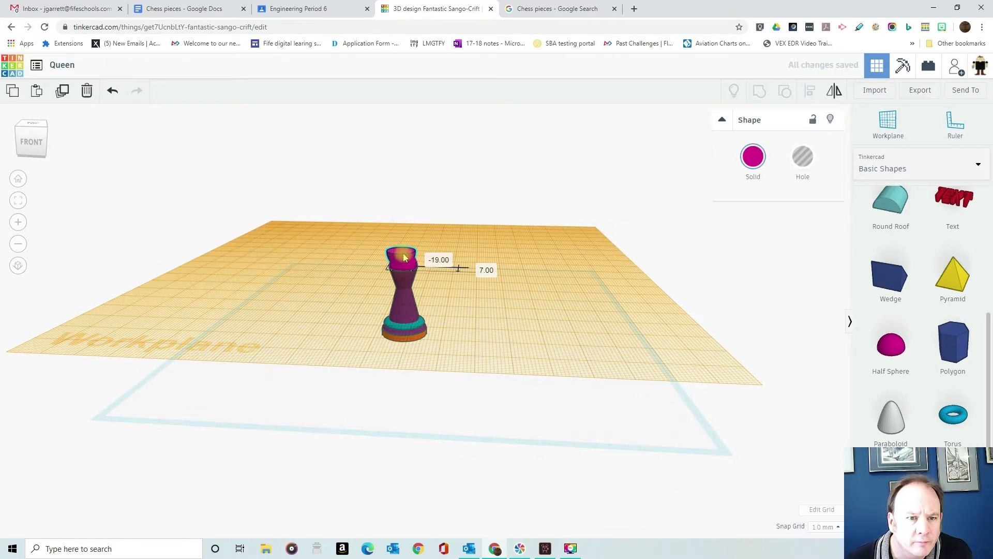
pyautogui.moveTo(366, 258); pyautogui.dragTo(314, 276, button='right')
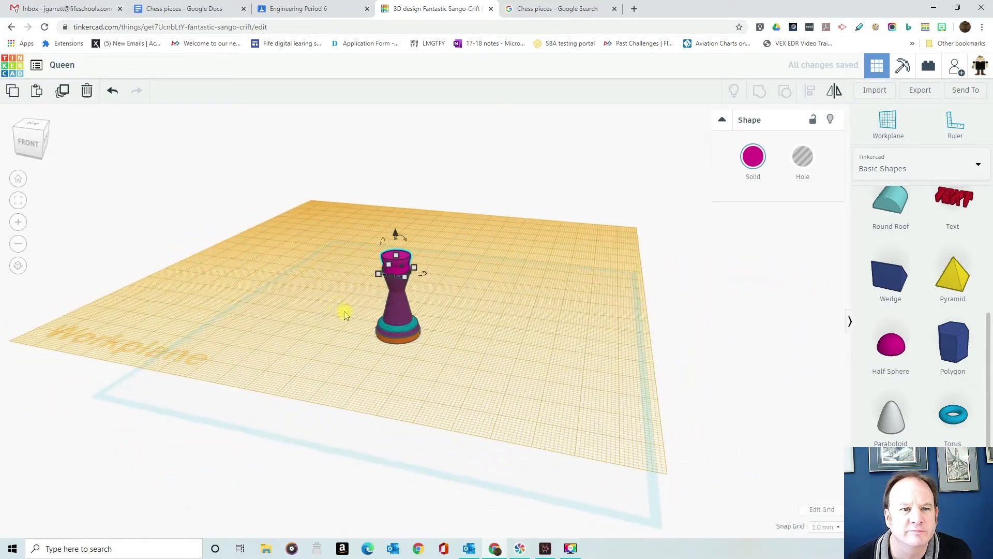
pyautogui.moveTo(386, 309); pyautogui.dragTo(437, 311, button='right')
# Add a diamond shape beside the piece and set its base width and length to 12 mm
pyautogui.moveTo(840, 489); pyautogui.dragTo(466, 296)
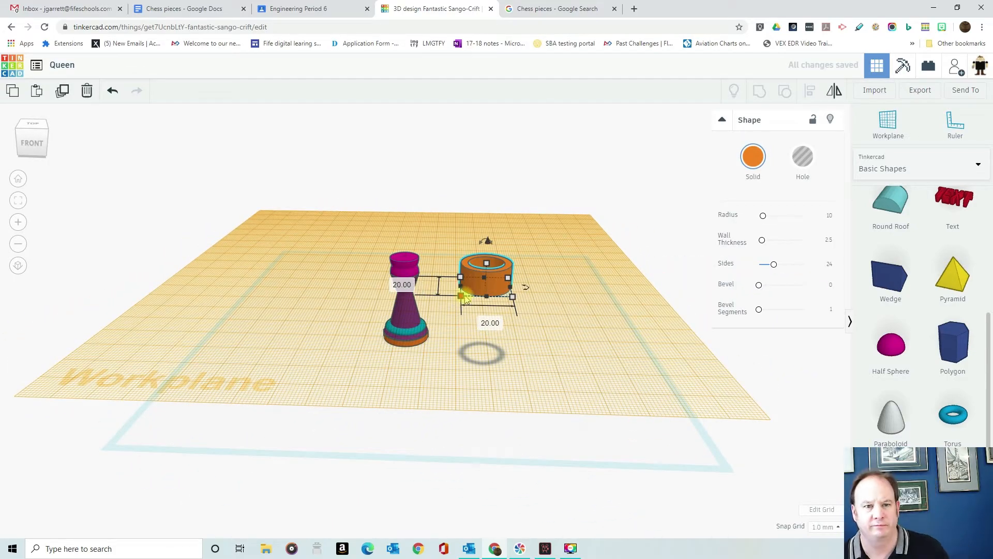
pyautogui.click(497, 284)
pyautogui.scroll(-4, 921, 310)
pyautogui.moveTo(891, 502); pyautogui.dragTo(520, 274)
pyautogui.moveTo(483, 304)
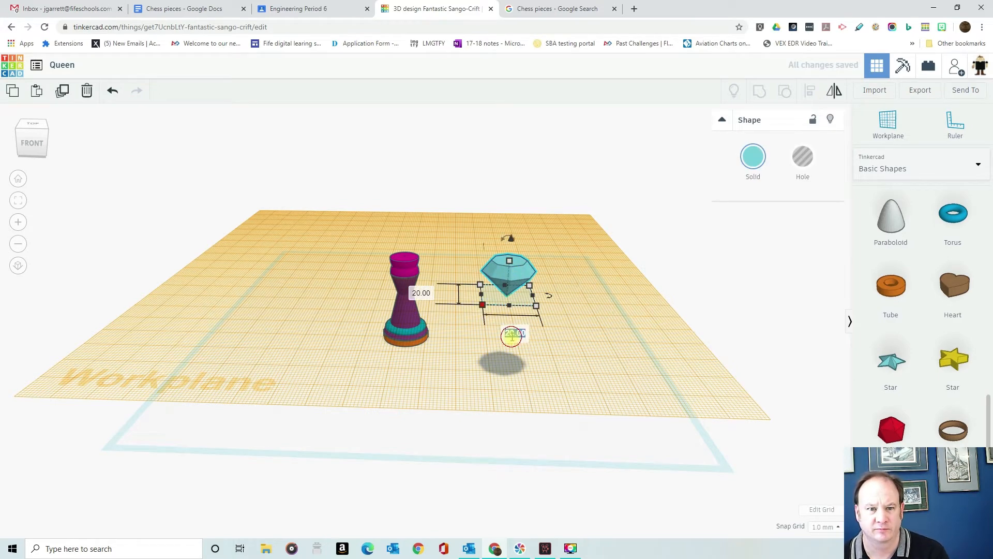
pyautogui.press('Return')
pyautogui.click(442, 293)
pyautogui.write('12')
pyautogui.press('Return')
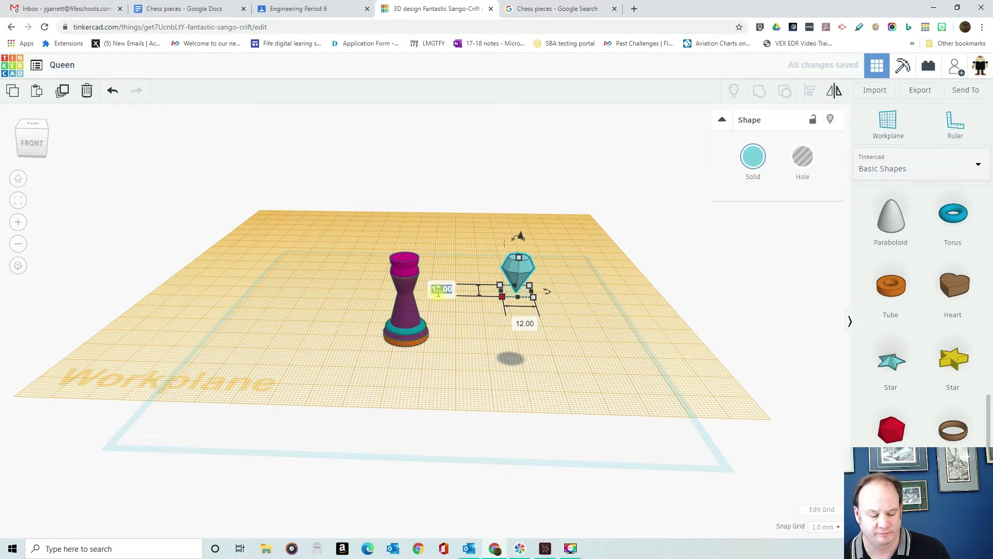
pyautogui.press('Return')
# Place the diamond on top of the flipped half sphere and reset the workplane to the base grid
pyautogui.moveTo(517, 269); pyautogui.dragTo(405, 253)
pyautogui.moveTo(403, 219); pyautogui.dragTo(402, 209)
pyautogui.moveTo(393, 239); pyautogui.dragTo(239, 345, button='right')
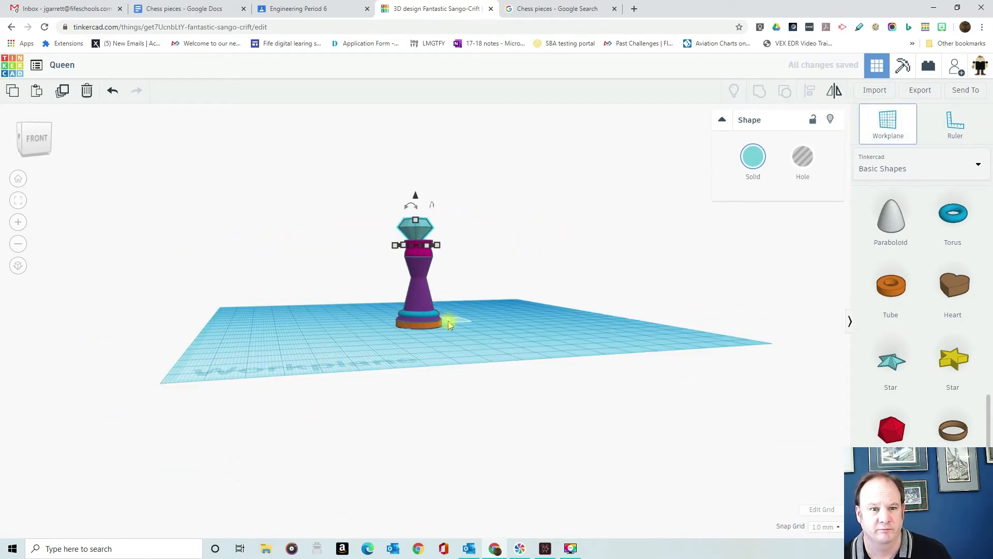
pyautogui.moveTo(449, 325); pyautogui.dragTo(454, 344, button='right')
# Select all the shapes of the queen and center-align them
pyautogui.moveTo(357, 211); pyautogui.dragTo(455, 381)
pyautogui.click(812, 94)
pyautogui.moveTo(365, 332); pyautogui.dragTo(342, 385, button='right')
# Set the diamond's base back to 12 by 12 mm and recenter it with the other shapes of the queen
pyautogui.click(406, 254)
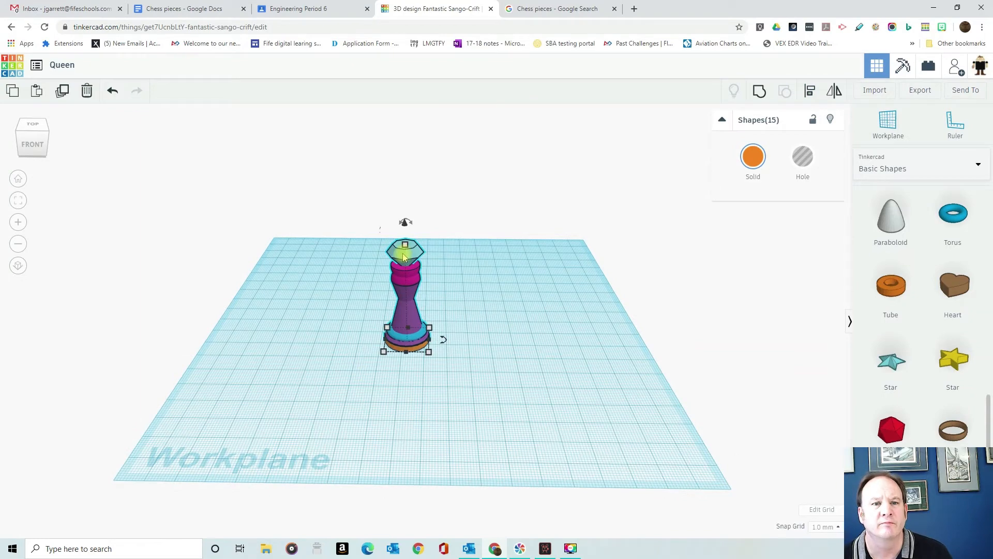
pyautogui.click(441, 259)
pyautogui.click(408, 255)
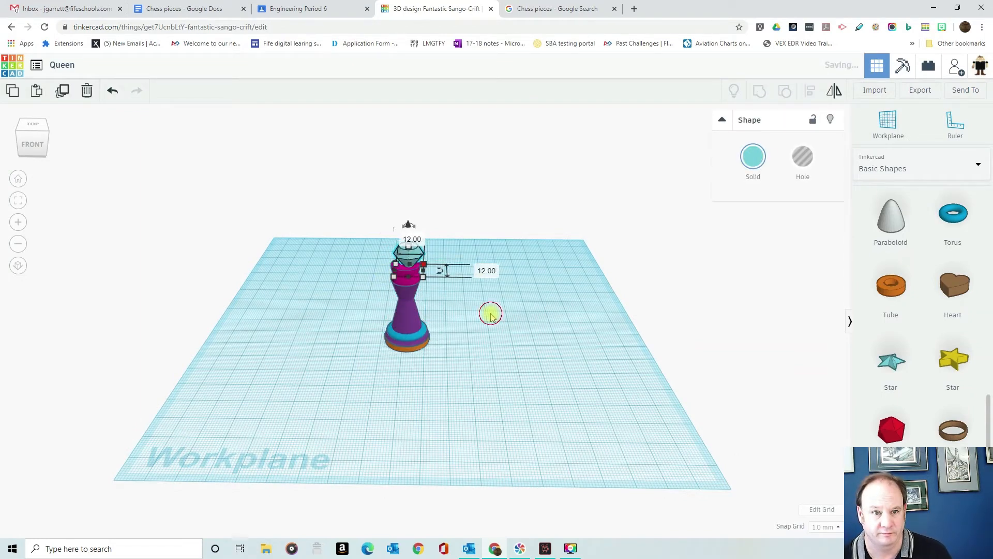
pyautogui.moveTo(491, 313); pyautogui.dragTo(505, 312, button='right')
pyautogui.hotkey('ctrl', 'a')
pyautogui.click(811, 91)
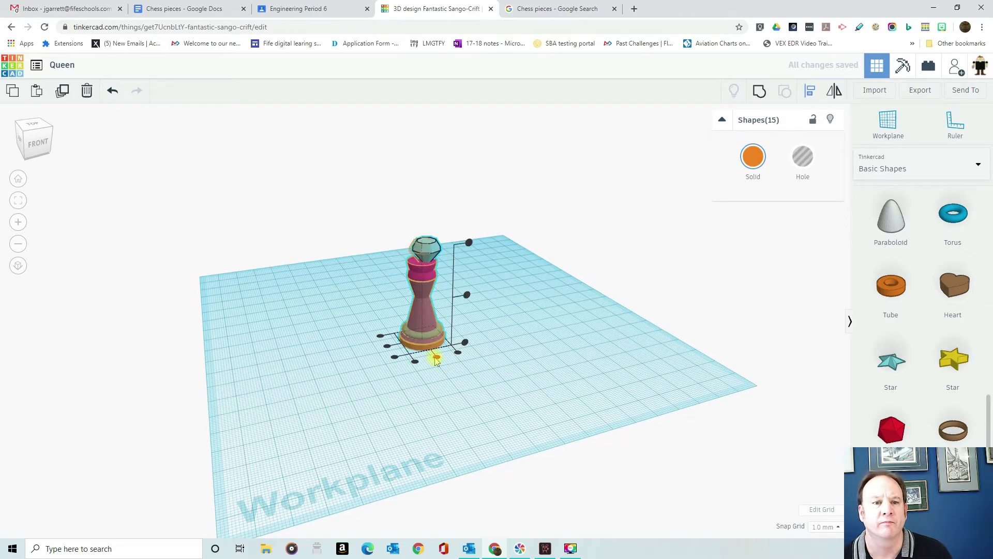
pyautogui.moveTo(382, 343); pyautogui.dragTo(300, 313, button='right')
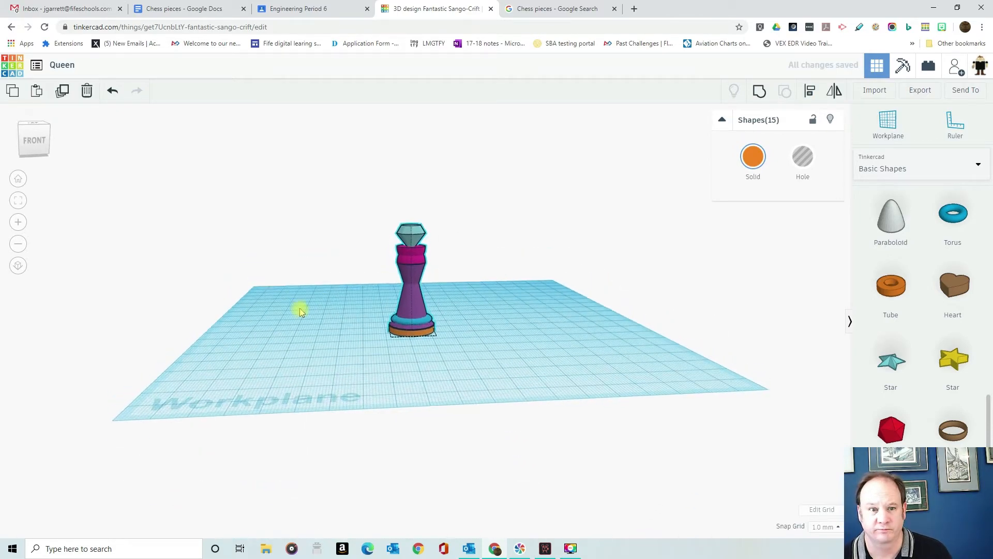
# Flatten the diamond by reducing its height
pyautogui.click(412, 235)
pyautogui.click(509, 233)
pyautogui.moveTo(464, 254)
pyautogui.mouseDown(button='right')
pyautogui.moveTo(460, 294)
pyautogui.moveTo(467, 251)
pyautogui.mouseUp(button='right')
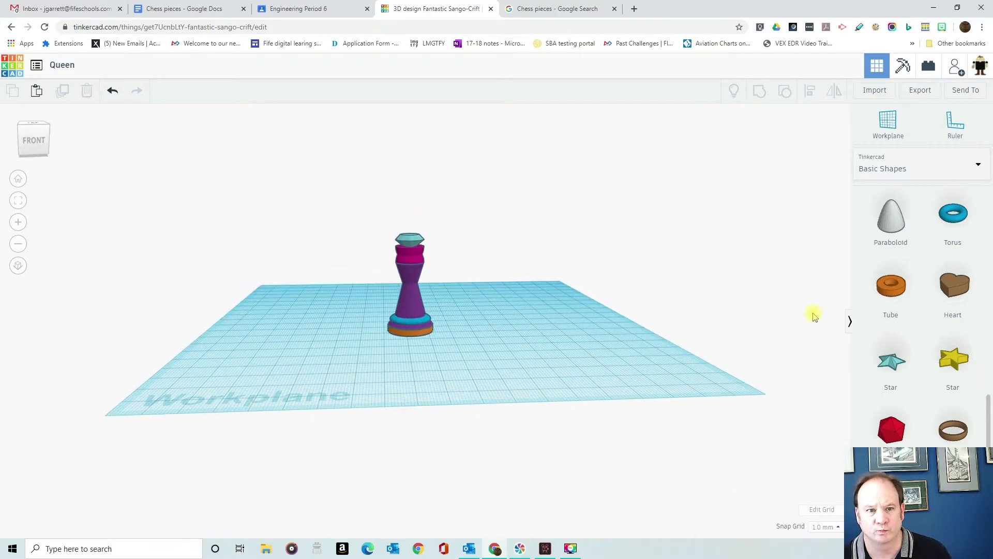
# Add a tube on the workplane beside the queen and set its width and length to 12 mm
pyautogui.moveTo(688, 288); pyautogui.dragTo(510, 316, button='right')
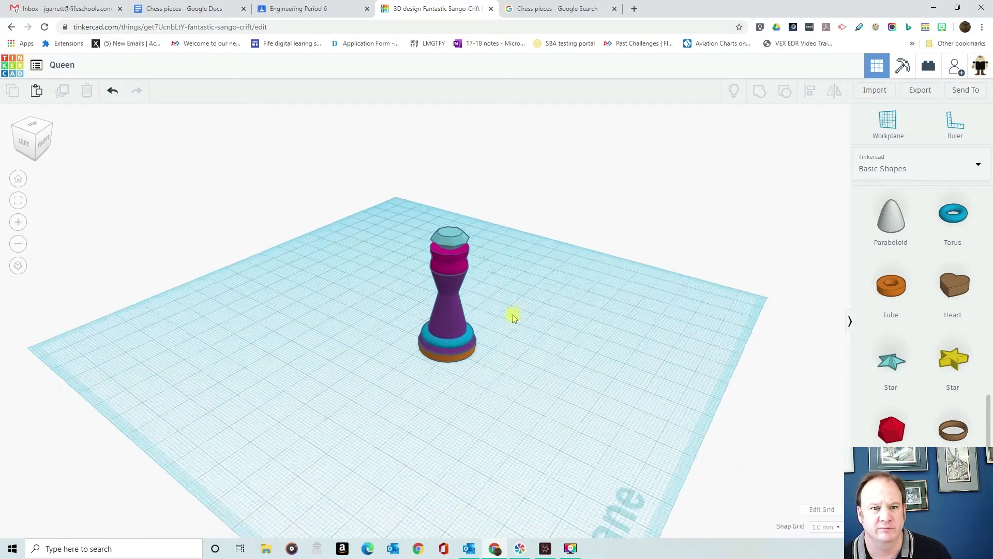
pyautogui.scroll(5, 623, 304)
pyautogui.moveTo(605, 327); pyautogui.dragTo(568, 319, button='right')
pyautogui.moveTo(892, 289); pyautogui.dragTo(675, 373)
pyautogui.click(776, 439)
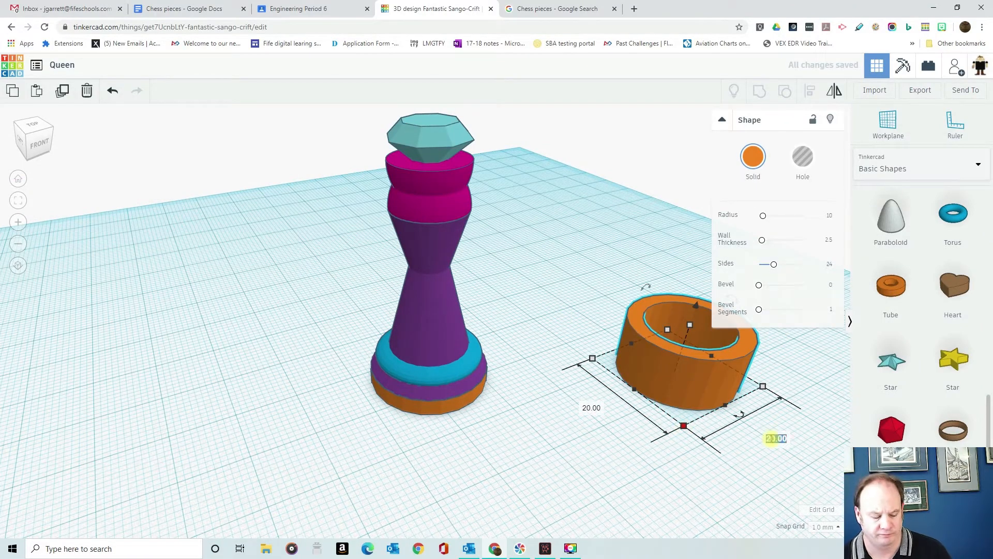
pyautogui.click(591, 409)
pyautogui.write('12')
pyautogui.press('Return')
pyautogui.moveTo(678, 419); pyautogui.dragTo(636, 416, button='right')
# Thicken the tube's wall and lower its height to form a flat ring
pyautogui.moveTo(764, 244); pyautogui.dragTo(769, 245)
pyautogui.moveTo(771, 380); pyautogui.dragTo(771, 334, button='right')
pyautogui.moveTo(678, 310); pyautogui.dragTo(672, 363)
pyautogui.moveTo(737, 363); pyautogui.dragTo(693, 392, button='right')
pyautogui.scroll(10, 898, 292)
pyautogui.moveTo(898, 293); pyautogui.dragTo(585, 337)
pyautogui.click(532, 446)
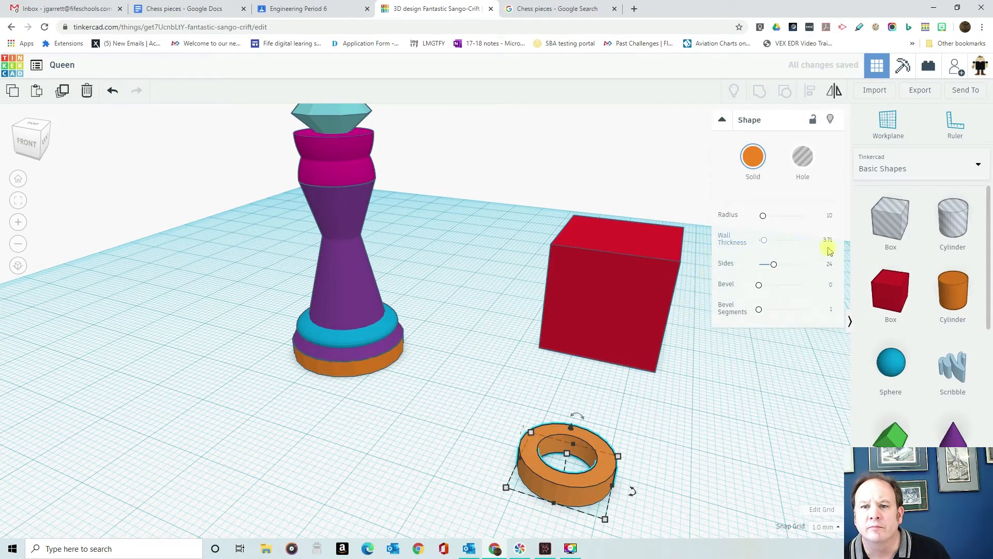
pyautogui.click(653, 369)
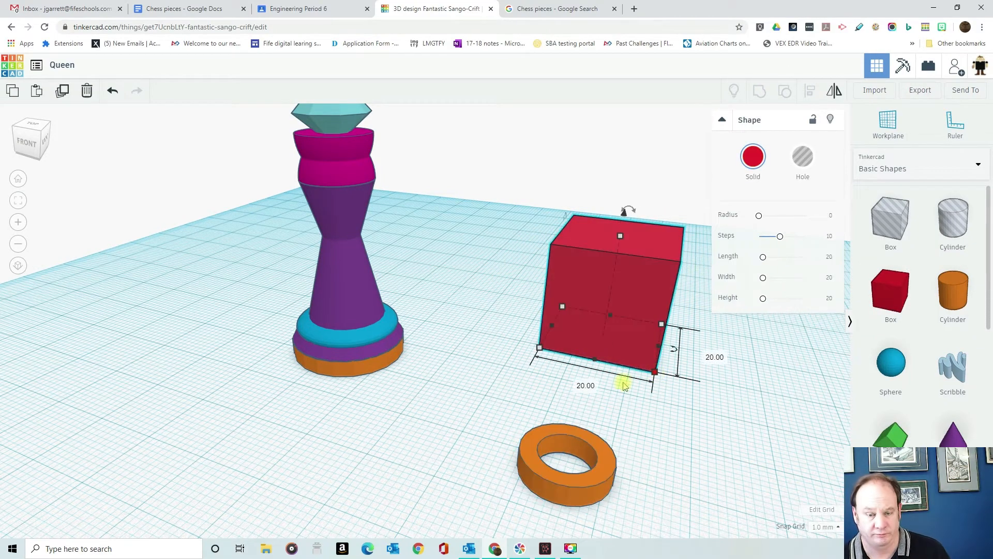
pyautogui.moveTo(711, 361); pyautogui.dragTo(579, 219)
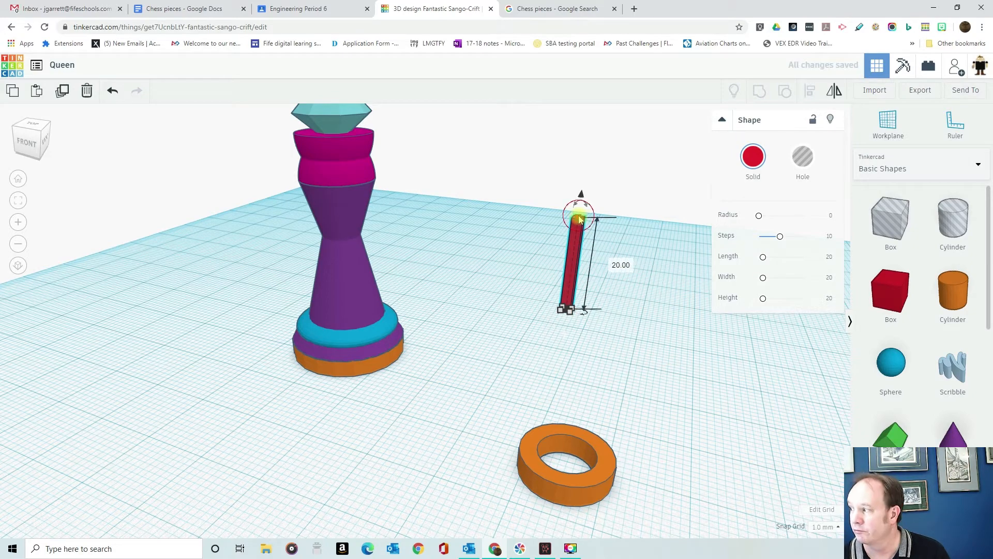
pyautogui.press('BackSpace')
pyautogui.write('3')
pyautogui.press('Return')
pyautogui.moveTo(570, 299); pyautogui.dragTo(570, 293)
pyautogui.click(612, 273)
pyautogui.click(568, 299)
# Place the workplane on the tube's top face
pyautogui.press('w')
pyautogui.click(569, 454)
pyautogui.press('w')
pyautogui.click(598, 449)
pyautogui.moveTo(567, 301); pyautogui.dragTo(585, 406)
pyautogui.moveTo(592, 360); pyautogui.dragTo(594, 335)
pyautogui.press('Delete')
# Add a box at the level of the tube's top, shorten its height and set its base to 1 by 1 mm
pyautogui.moveTo(890, 289); pyautogui.dragTo(642, 361)
pyautogui.moveTo(669, 247); pyautogui.dragTo(651, 338)
pyautogui.click(572, 378)
pyautogui.click(627, 434)
pyautogui.write('2')
pyautogui.press('Return')
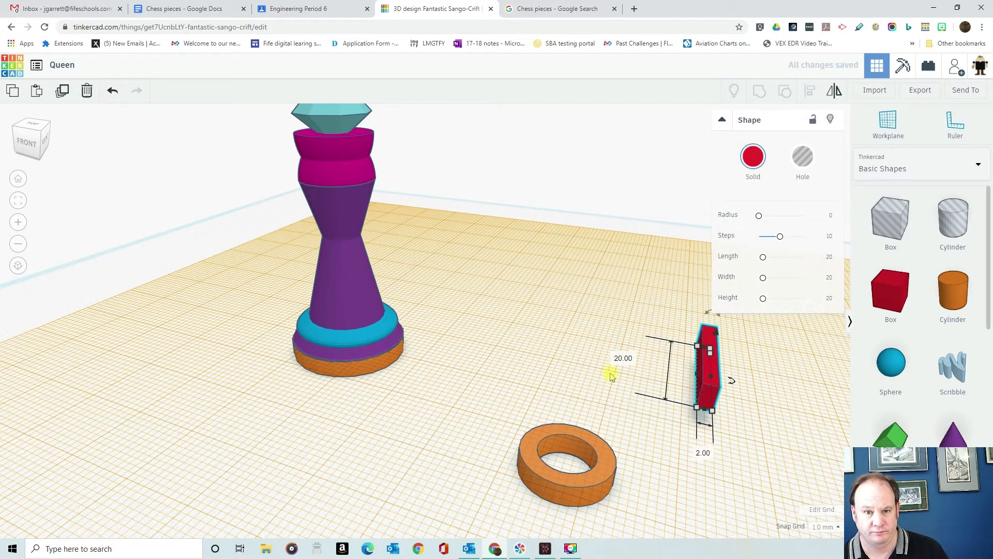
pyautogui.click(615, 358)
pyautogui.write('2')
pyautogui.press('Return')
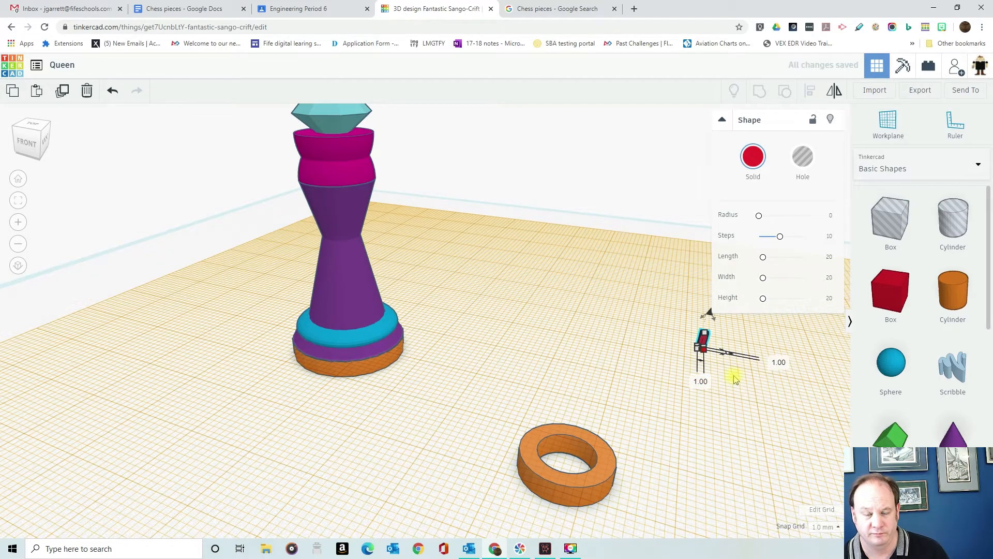
# Move the small box onto the top rim of the tube
pyautogui.scroll(3, 738, 380)
pyautogui.moveTo(808, 349); pyautogui.dragTo(593, 497)
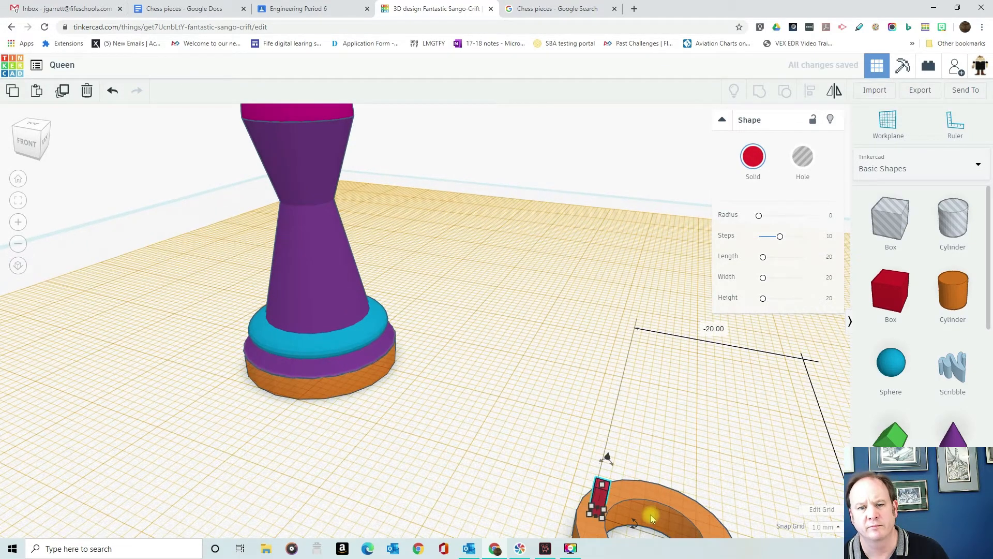
pyautogui.moveTo(650, 513); pyautogui.dragTo(648, 501, button='right')
# Nudge the small box 1 mm toward the rim's outer edge and set the tube's wall thickness to 3.5
pyautogui.click(622, 455)
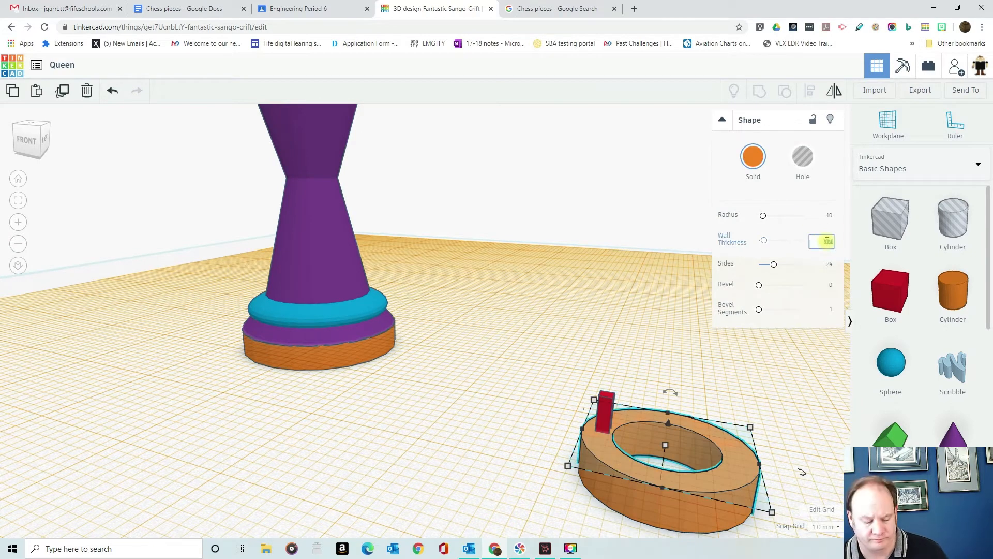
pyautogui.click(798, 343)
pyautogui.click(593, 423)
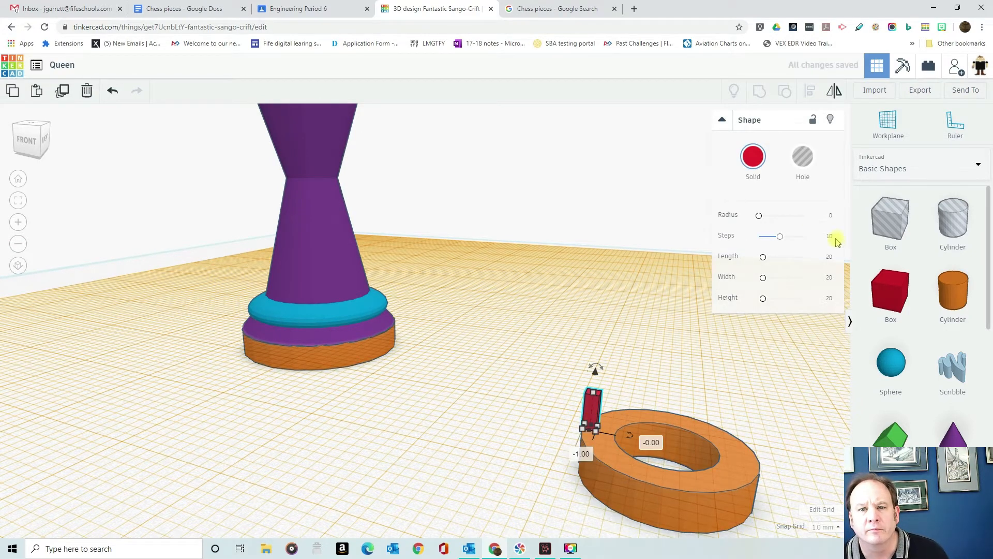
pyautogui.click(738, 475)
pyautogui.press('Return')
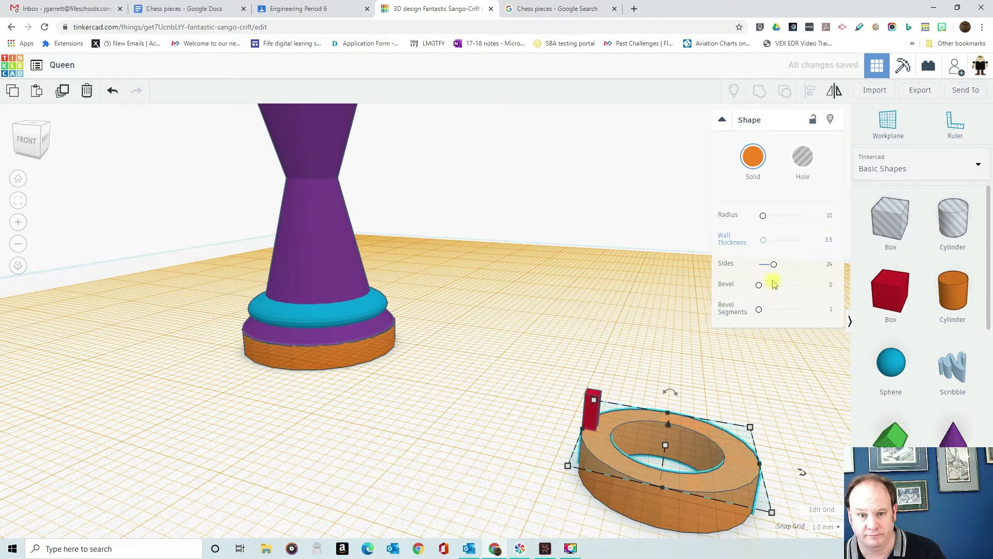
pyautogui.click(822, 350)
# Set the snap grid to 0.1 mm and fine-position the small box on the tube's rim
pyautogui.moveTo(591, 411); pyautogui.dragTo(596, 414)
pyautogui.moveTo(636, 433); pyautogui.dragTo(629, 465, button='right')
pyautogui.click(824, 527)
pyautogui.click(823, 480)
pyautogui.scroll(-3, 688, 466)
pyautogui.scroll(4, 688, 455)
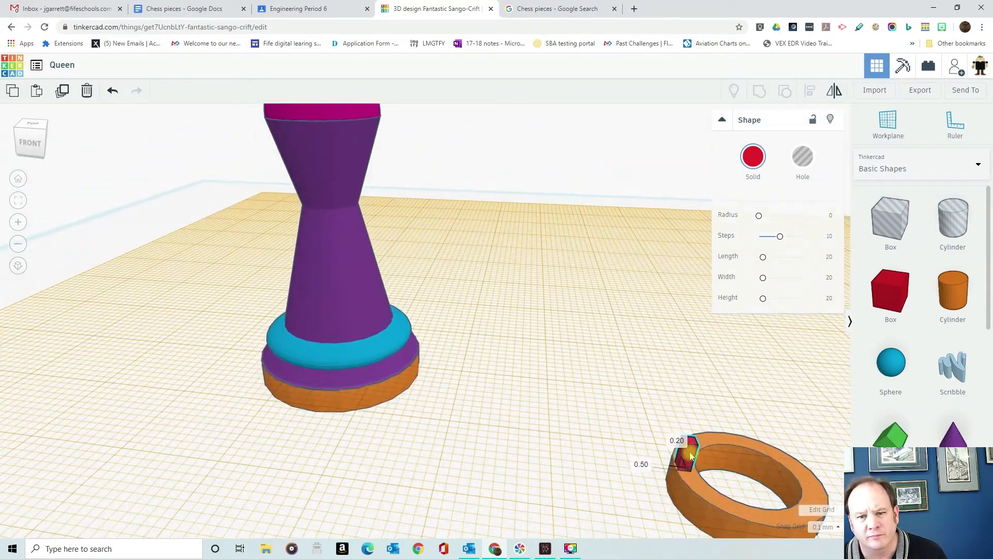
# Duplicate the small box to the opposite side of the rim, about 10.8 mm away, and align both boxes with the tube
pyautogui.moveTo(688, 422); pyautogui.dragTo(587, 455, button='right')
pyautogui.keyDown('alt'); pyautogui.keyDown('shift'); pyautogui.moveTo(298, 423); pyautogui.dragTo(371, 483); pyautogui.keyUp('shift'); pyautogui.keyUp('alt')
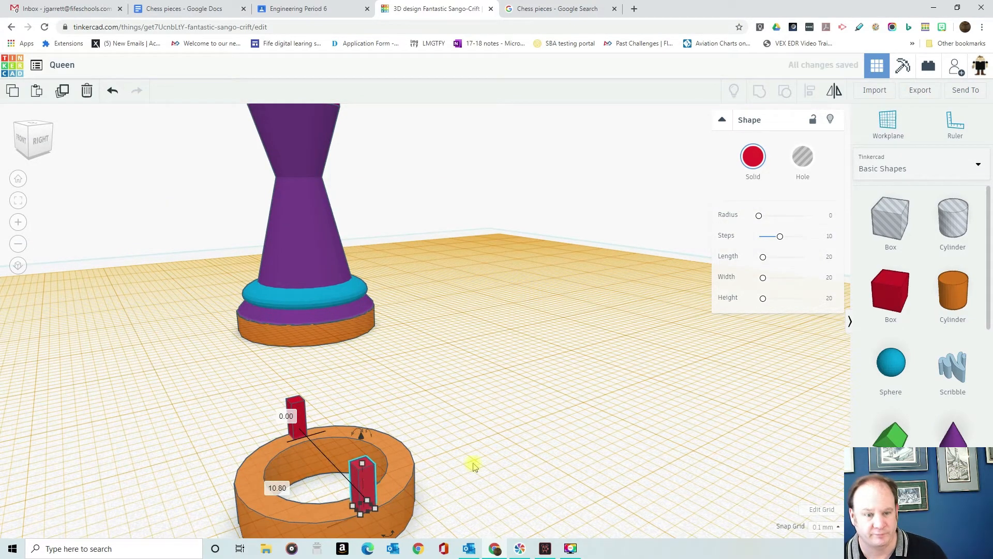
pyautogui.moveTo(470, 466); pyautogui.dragTo(553, 447, button='right')
pyautogui.moveTo(566, 321); pyautogui.dragTo(769, 488)
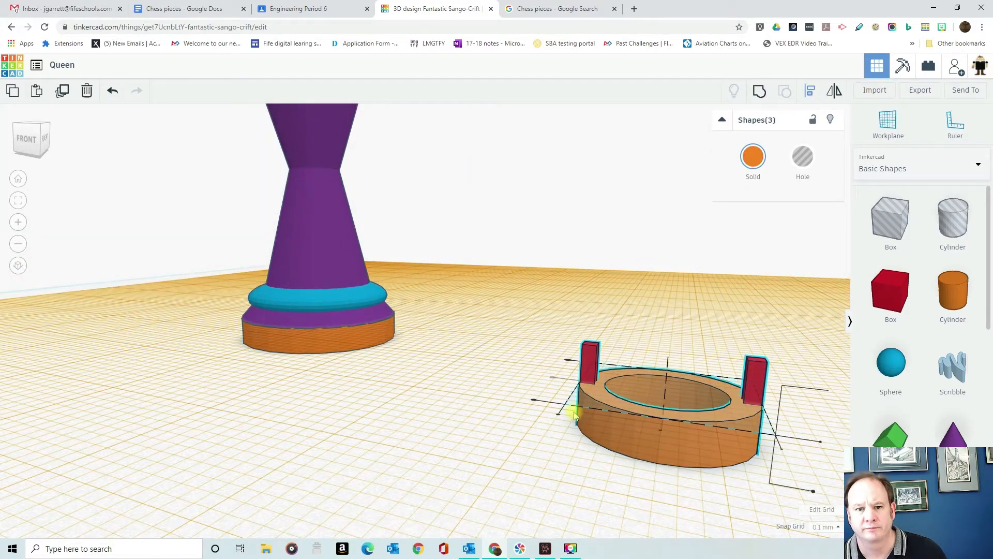
pyautogui.click(580, 469)
# Duplicate the small box twice more, placing the copies on the front and back of the tube's rim
pyautogui.moveTo(663, 441); pyautogui.dragTo(518, 455, button='right')
pyautogui.click(515, 448)
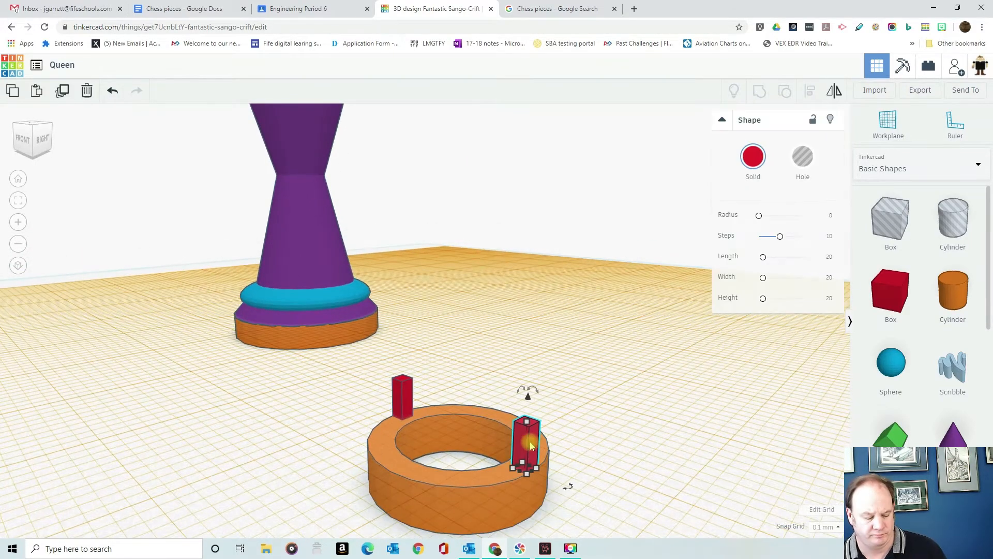
pyautogui.keyDown('alt'); pyautogui.moveTo(515, 448); pyautogui.dragTo(399, 443); pyautogui.keyUp('alt')
pyautogui.moveTo(437, 449); pyautogui.dragTo(390, 445, button='right')
pyautogui.keyDown('alt'); pyautogui.moveTo(161, 440); pyautogui.dragTo(326, 414); pyautogui.keyUp('alt')
pyautogui.moveTo(326, 414); pyautogui.dragTo(605, 428, button='right')
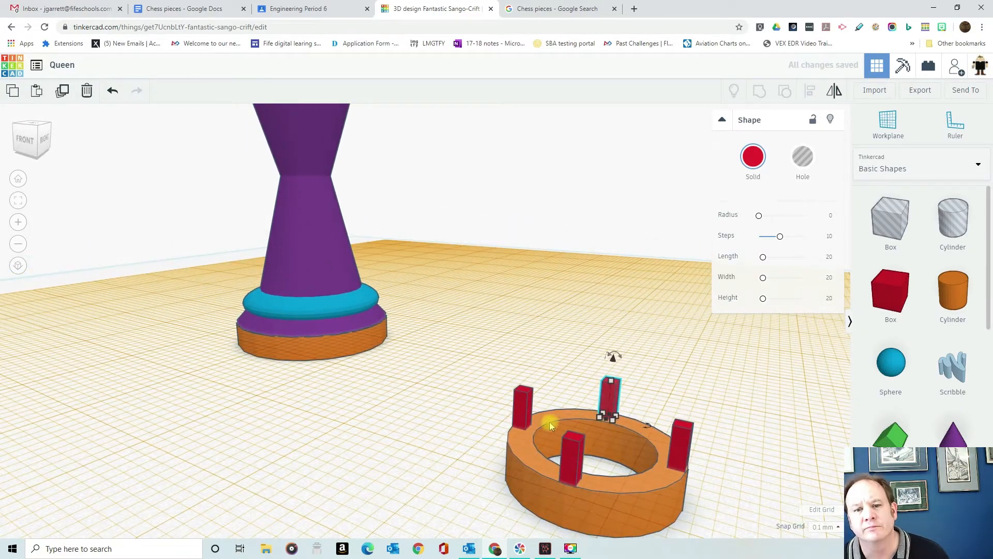
# Align the four small boxes with the tube ring
pyautogui.moveTo(614, 499); pyautogui.dragTo(696, 515)
pyautogui.click(811, 91)
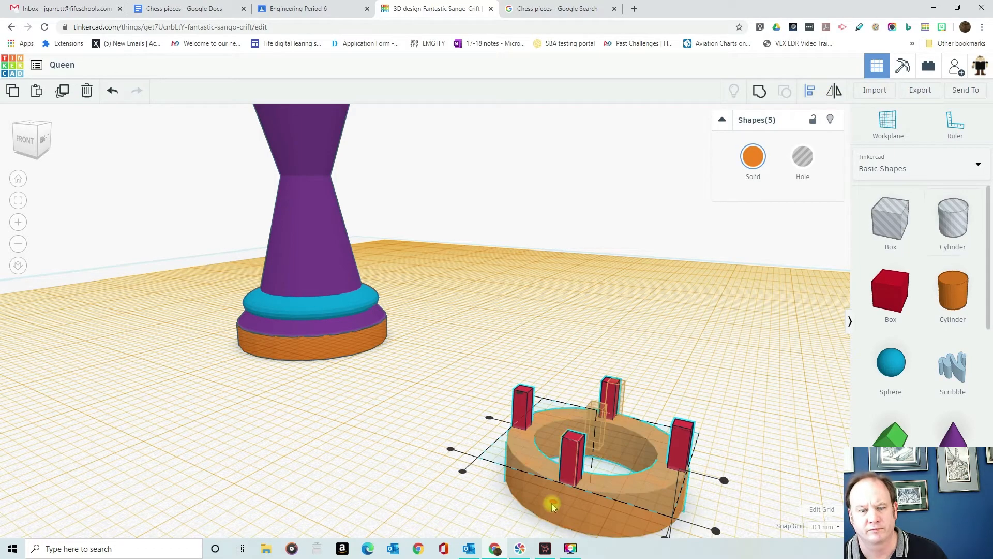
pyautogui.click(401, 436)
pyautogui.moveTo(486, 499); pyautogui.dragTo(466, 504, button='right')
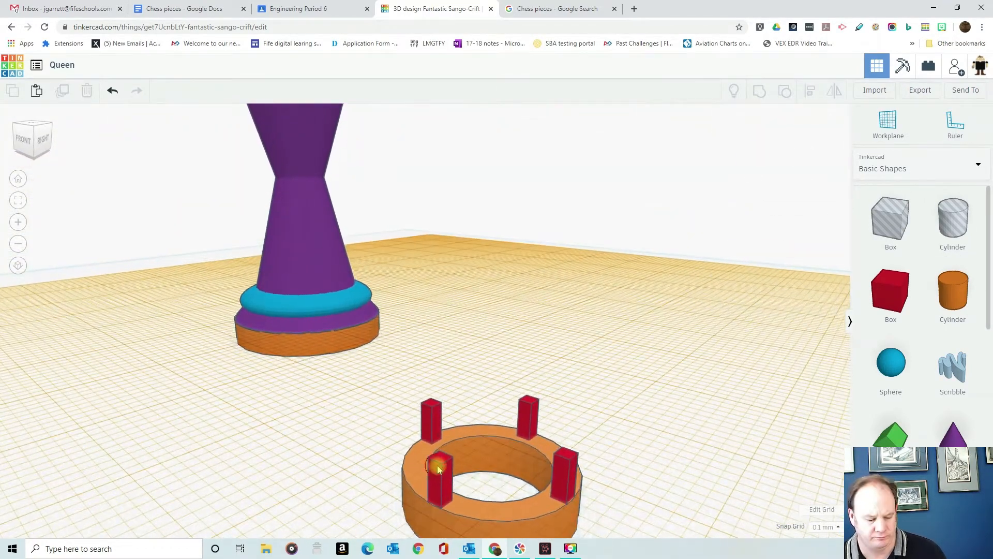
# Duplicate the small boxes into the four gaps on the tube's rim, making eight evenly spaced spikes
pyautogui.click(434, 472)
pyautogui.keyDown('alt'); pyautogui.moveTo(435, 472); pyautogui.dragTo(483, 411); pyautogui.keyUp('alt')
pyautogui.hotkey('ctrl', 'd')
pyautogui.moveTo(537, 381); pyautogui.dragTo(566, 435)
pyautogui.moveTo(600, 457); pyautogui.dragTo(664, 461, button='right')
pyautogui.click(700, 413)
pyautogui.hotkey('ctrl', 'd')
pyautogui.moveTo(794, 433); pyautogui.dragTo(700, 468)
pyautogui.moveTo(774, 501); pyautogui.dragTo(656, 439, button='right')
# Group the tube and its eight spikes into one crown and reduce its height to about 3.3 mm
pyautogui.scroll(-4, 642, 430)
pyautogui.moveTo(585, 378); pyautogui.dragTo(534, 395, button='right')
pyautogui.moveTo(421, 352); pyautogui.dragTo(527, 453)
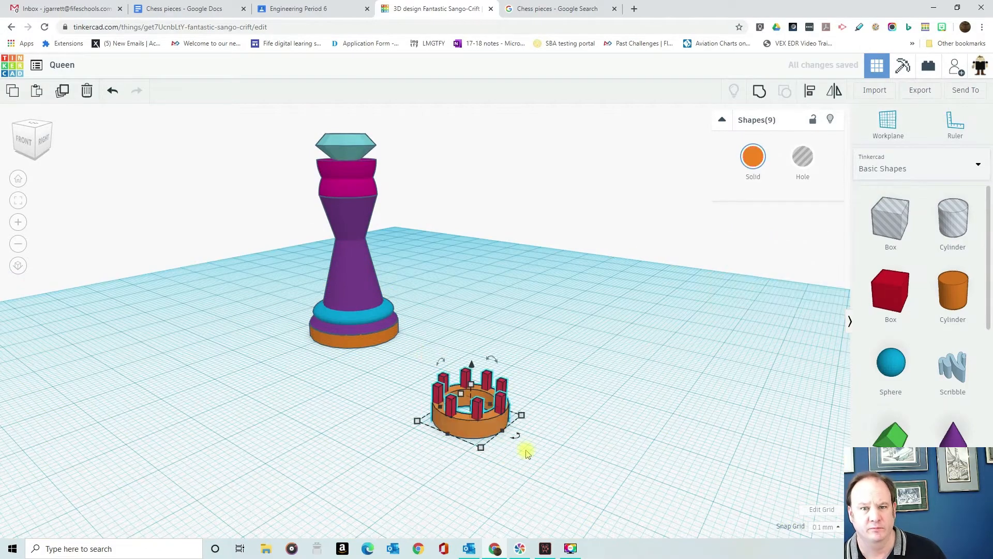
pyautogui.click(759, 91)
pyautogui.moveTo(471, 384); pyautogui.dragTo(470, 399)
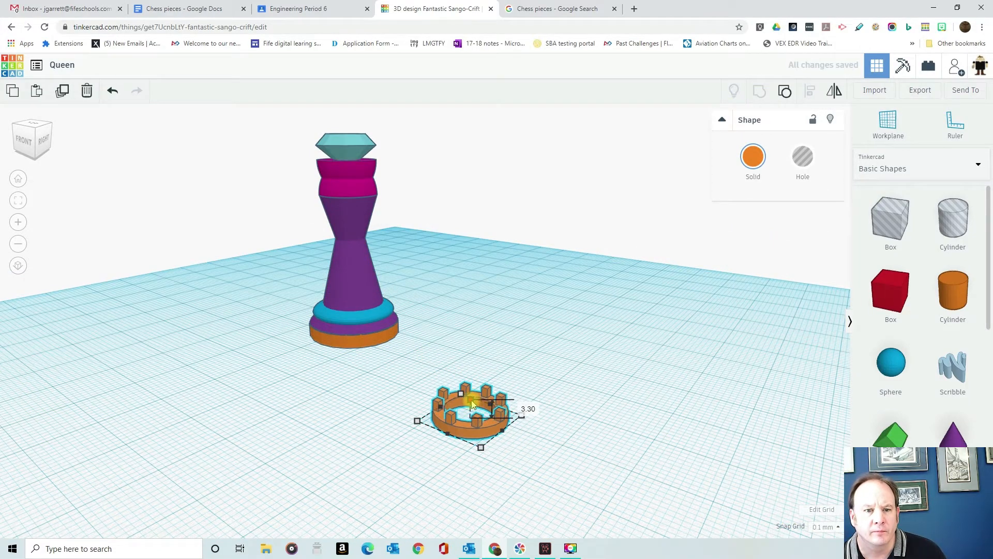
pyautogui.press('w')
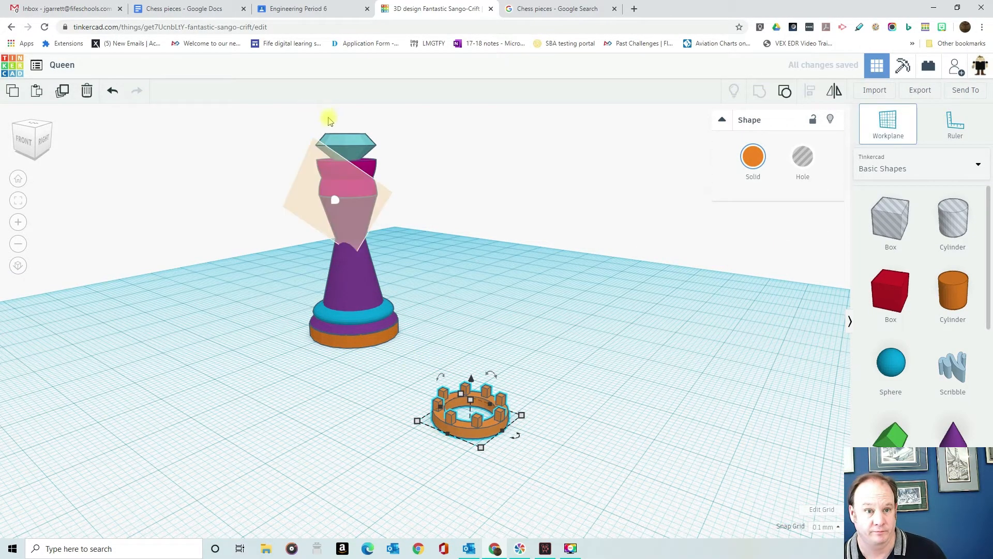
pyautogui.click(355, 164)
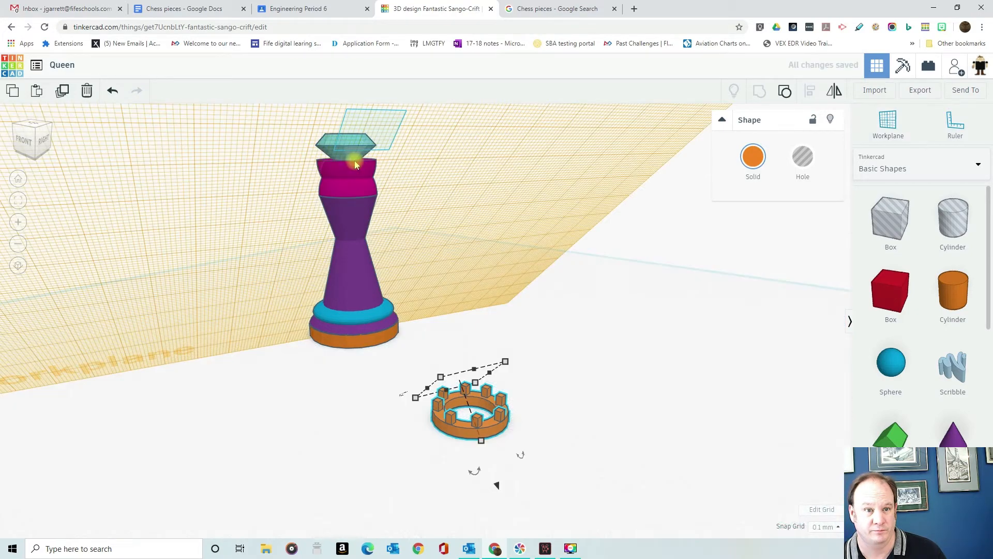
pyautogui.press('w')
pyautogui.click(399, 385)
# Remove the crown from the base plane, set a workplane on the queen's top, and paste and position the crown there
pyautogui.press('Delete')
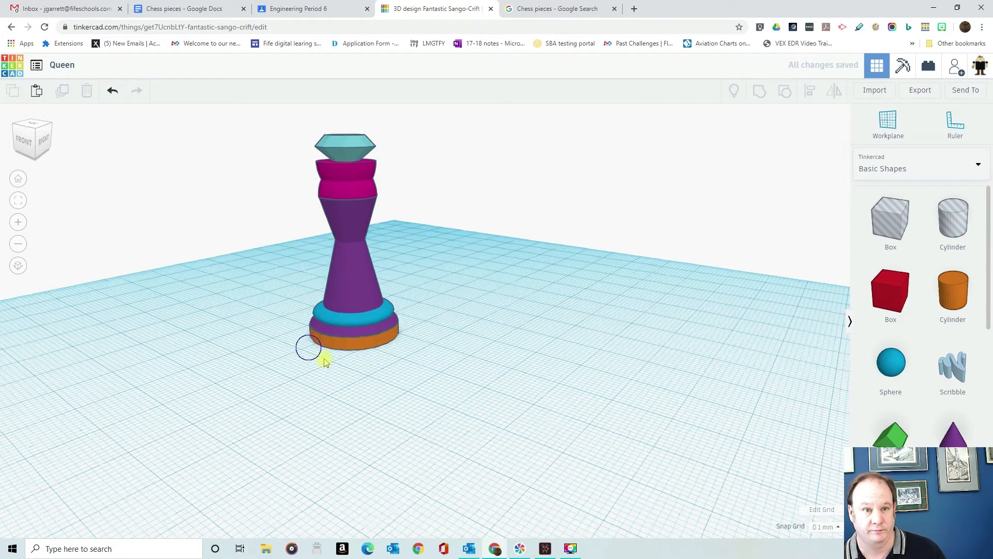
pyautogui.moveTo(308, 346); pyautogui.dragTo(405, 374, button='right')
pyautogui.press('w')
pyautogui.click(385, 217)
pyautogui.hotkey('ctrl', 'v')
pyautogui.moveTo(392, 219); pyautogui.dragTo(378, 204)
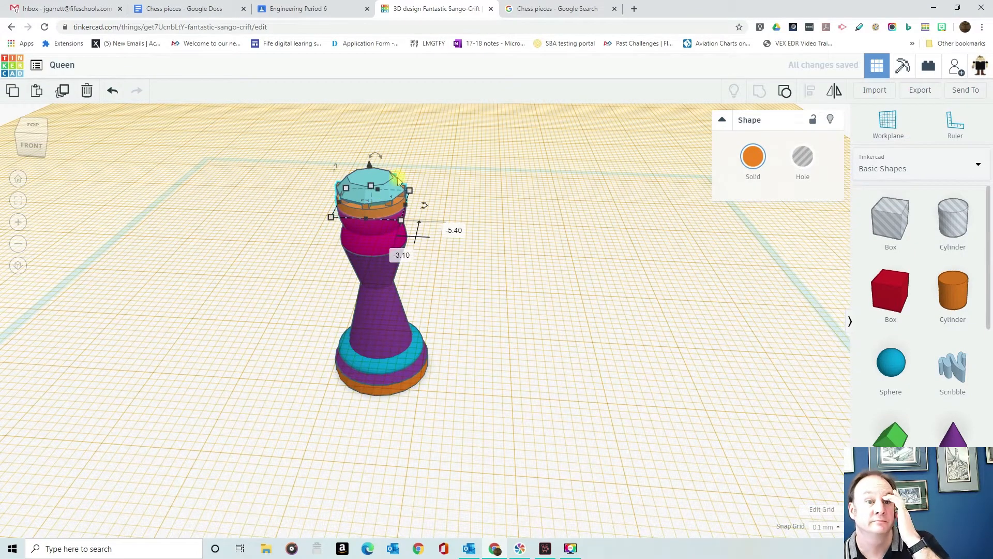
# Shrink the diamond's footprint to 6 mm and move it to the middle of the crown
pyautogui.click(375, 178)
pyautogui.moveTo(408, 192)
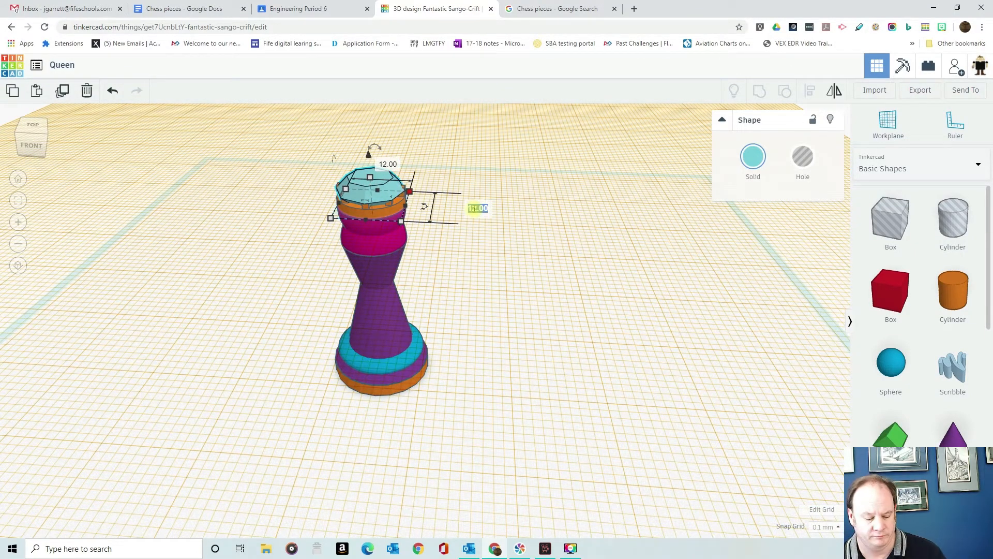
pyautogui.click(385, 167)
pyautogui.write('6')
pyautogui.press('Return')
pyautogui.moveTo(359, 194); pyautogui.dragTo(379, 185)
# Align the crown and diamond with the centre of the queen's other shapes
pyautogui.moveTo(281, 147); pyautogui.dragTo(502, 425)
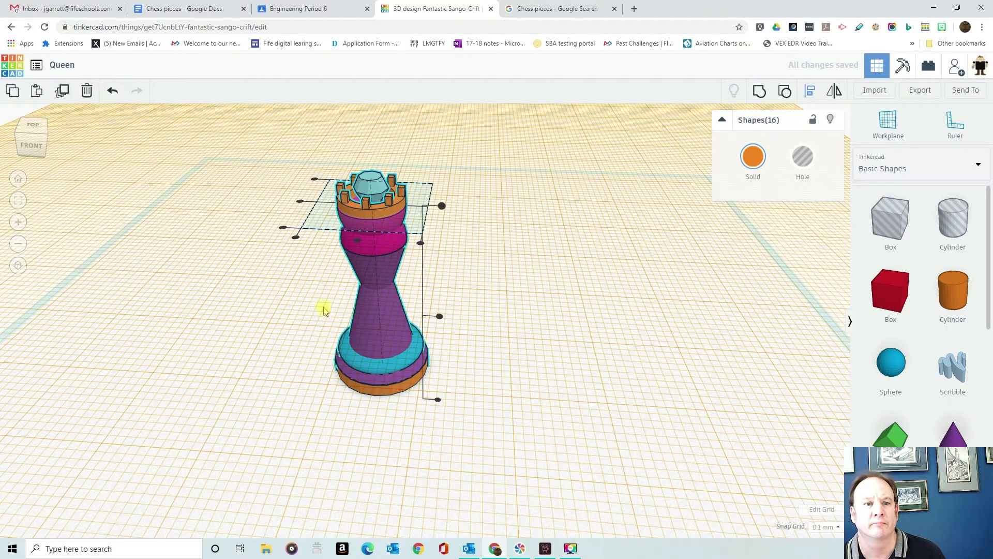
pyautogui.click(300, 202)
pyautogui.click(523, 277)
pyautogui.moveTo(523, 276); pyautogui.dragTo(538, 264, button='right')
# Set a workplane on the diamond's top and place a sphere beside the queen, 3 mm long and wide
pyautogui.press('w')
pyautogui.click(891, 362)
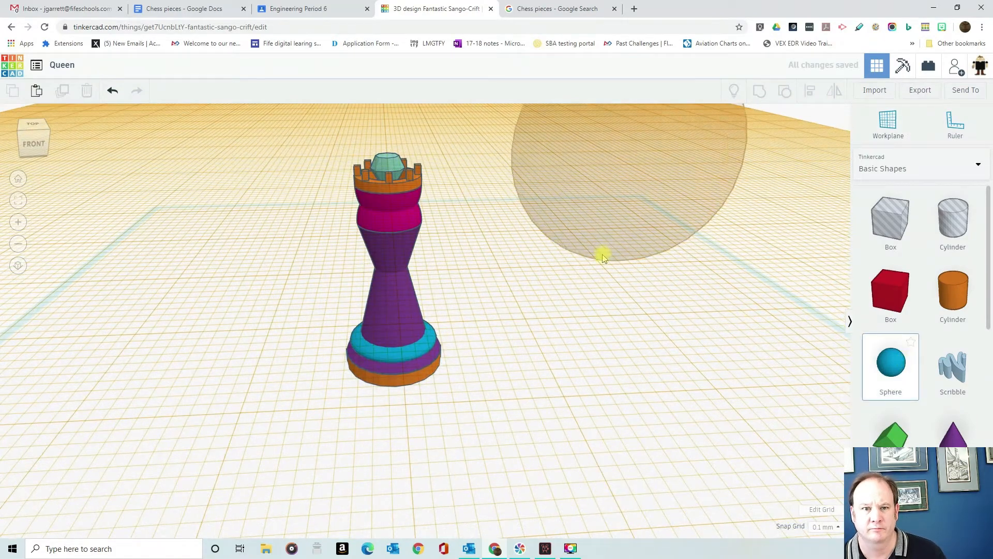
pyautogui.click(567, 284)
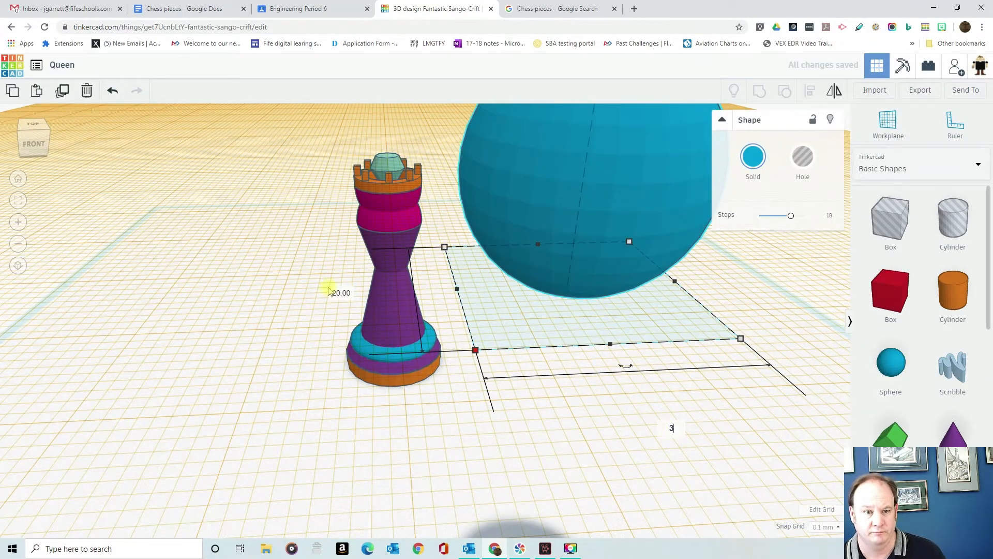
pyautogui.click(332, 292)
pyautogui.write('3')
pyautogui.press('Return')
# Set the snap grid to 1.0 mm and reduce the sphere's height to 3 mm, followed by 1 mm
pyautogui.scroll(-3, 658, 235)
pyautogui.moveTo(579, 135); pyautogui.dragTo(564, 256)
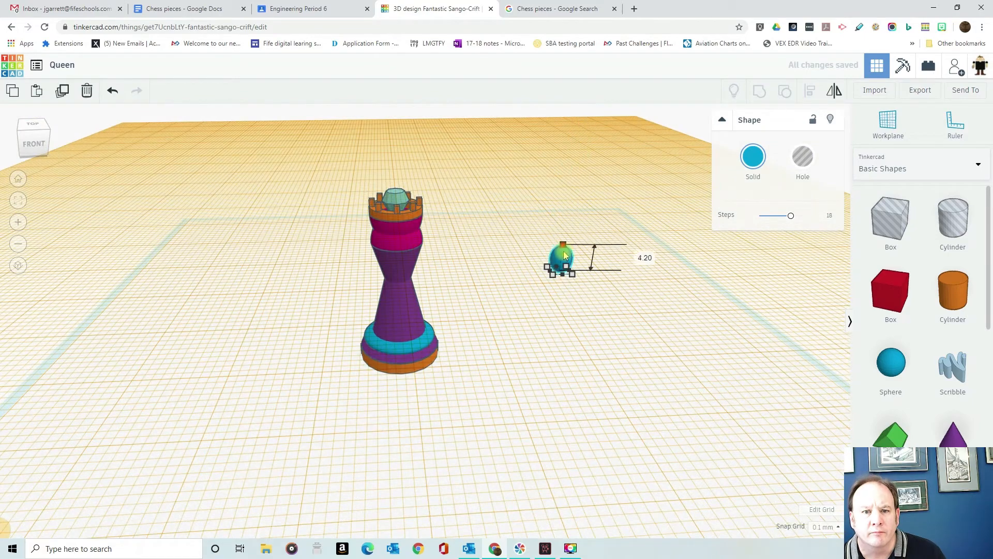
pyautogui.click(643, 263)
pyautogui.write('3')
pyautogui.click(824, 527)
pyautogui.click(824, 477)
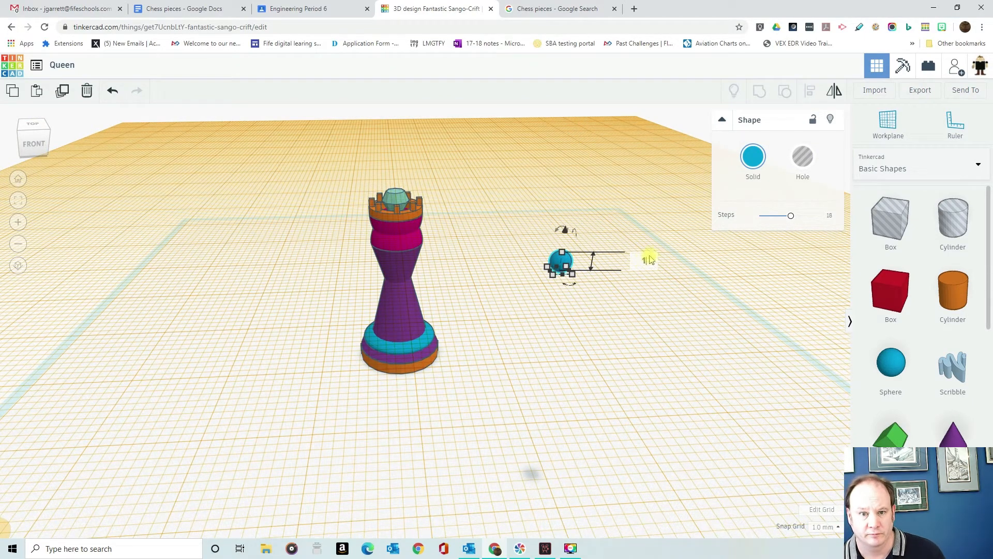
pyautogui.press('Return')
# Move the small sphere onto the top of the diamond and align it with the queen
pyautogui.moveTo(559, 268); pyautogui.dragTo(396, 192)
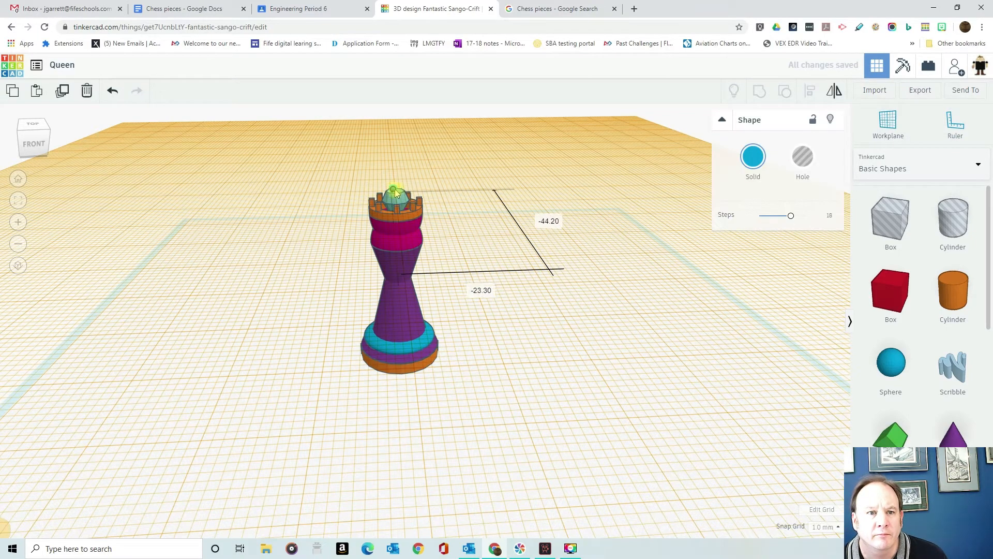
pyautogui.click(309, 150)
pyautogui.moveTo(308, 150); pyautogui.dragTo(517, 460)
pyautogui.moveTo(545, 213); pyautogui.dragTo(528, 284, button='right')
pyautogui.click(387, 362)
pyautogui.click(322, 299)
pyautogui.click(466, 365)
pyautogui.moveTo(466, 365); pyautogui.dragTo(481, 309, button='right')
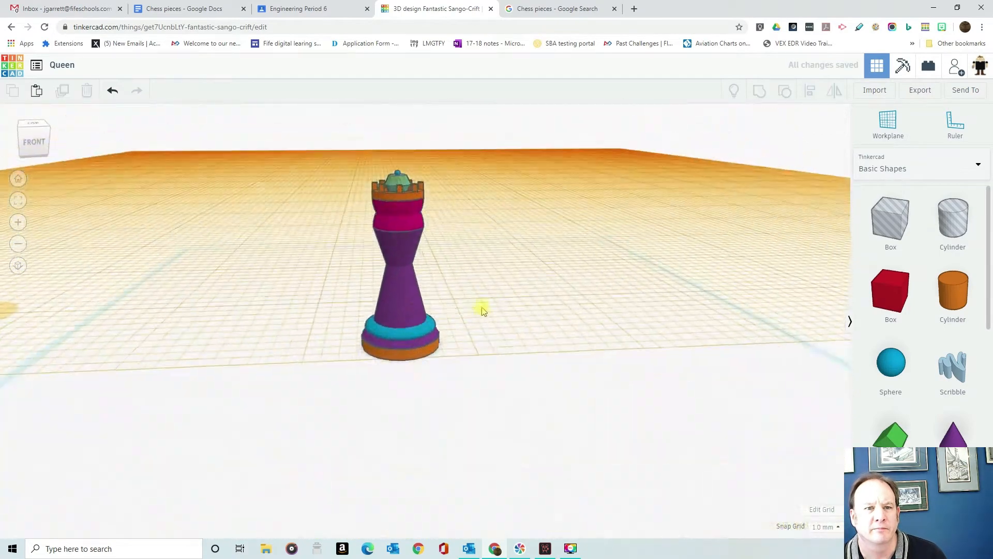
# Resize the small sphere on top of the diamond to 2 mm
pyautogui.click(401, 179)
pyautogui.click(403, 184)
pyautogui.click(330, 181)
pyautogui.write('2')
pyautogui.click(398, 173)
pyautogui.click(455, 176)
pyautogui.write('2')
# Realign the resized sphere with the rest of the queen and group all the shapes into one piece
pyautogui.moveTo(452, 219); pyautogui.dragTo(469, 279, button='right')
pyautogui.moveTo(352, 227); pyautogui.dragTo(542, 412)
pyautogui.click(811, 91)
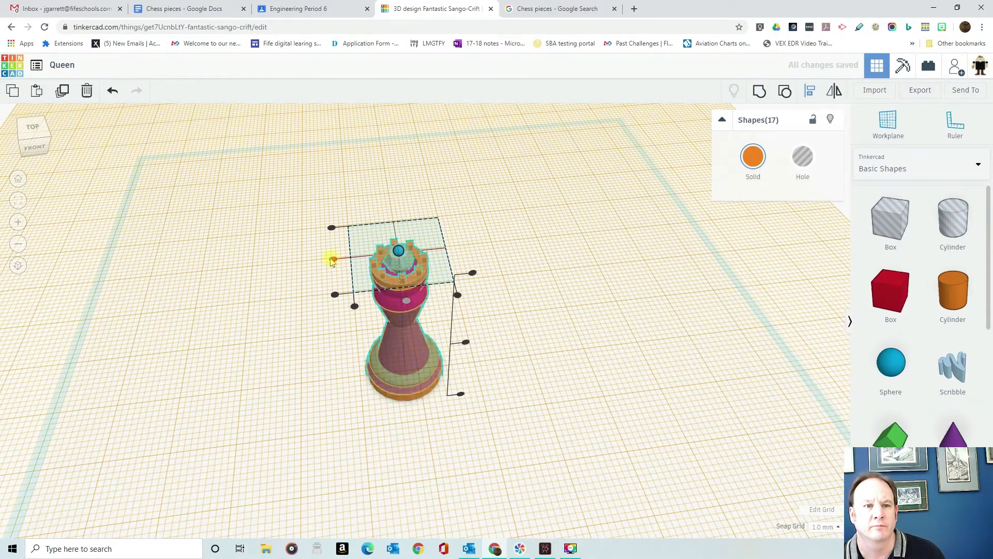
pyautogui.click(288, 313)
pyautogui.moveTo(288, 310); pyautogui.dragTo(253, 274, button='right')
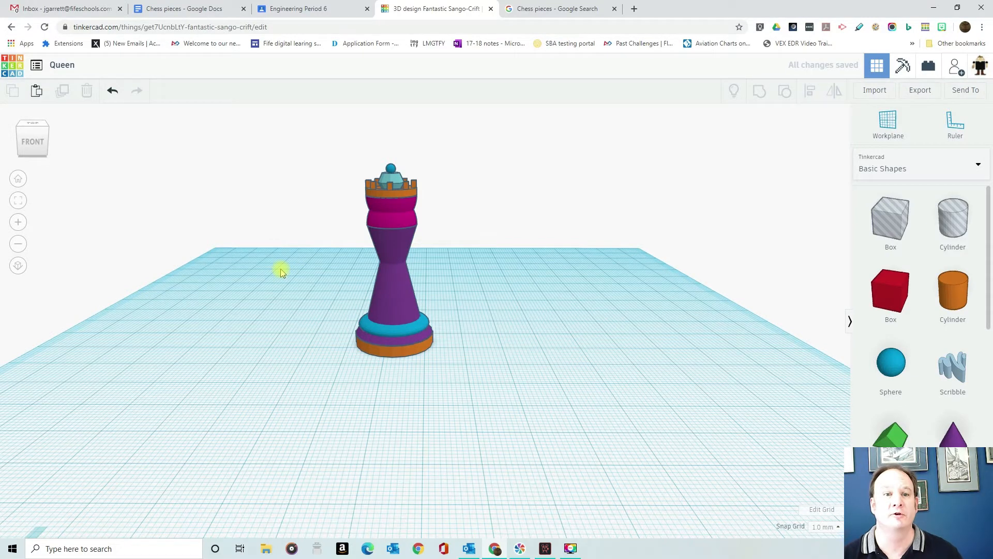
pyautogui.moveTo(339, 138); pyautogui.dragTo(470, 414)
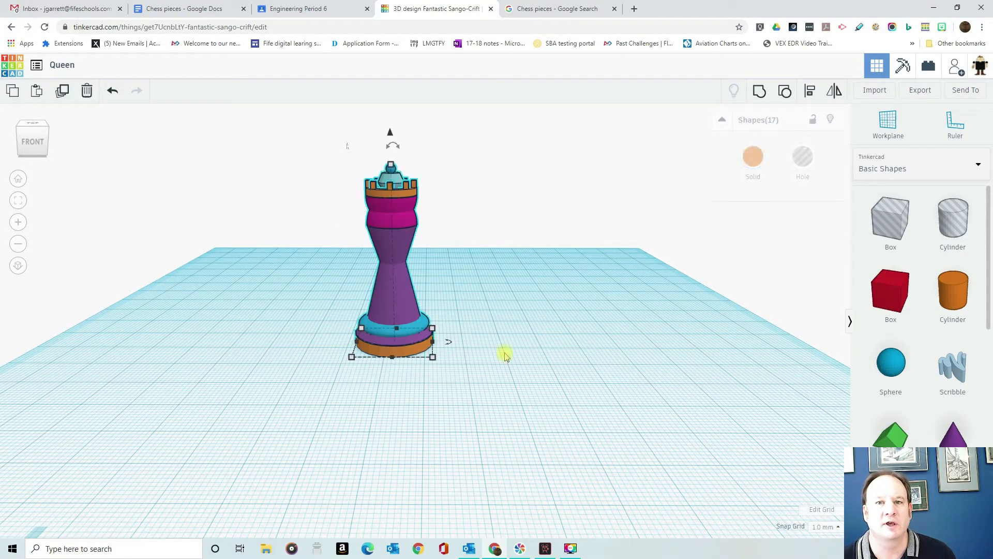
pyautogui.click(760, 92)
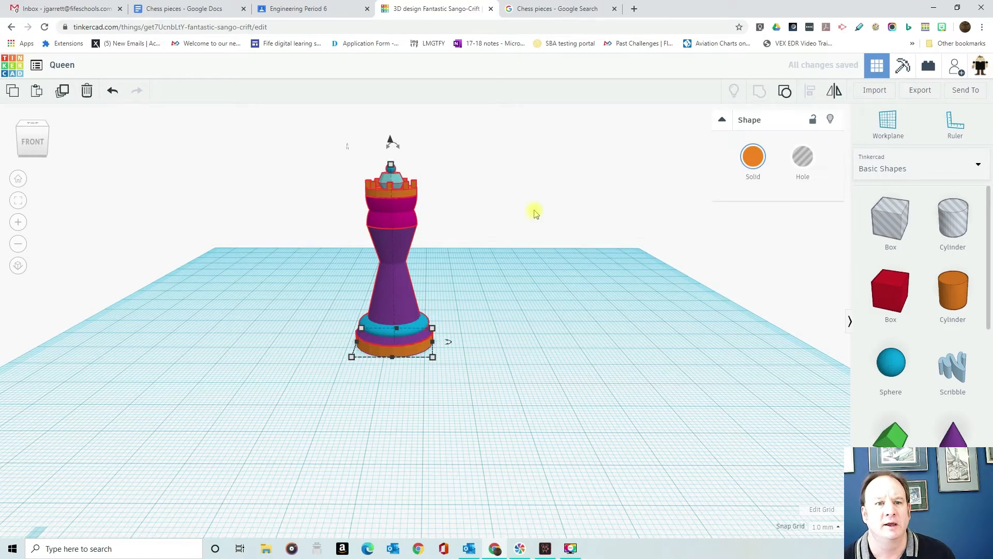
# Return to the design dashboard and open the Knight design for editing
pyautogui.click(16, 32)
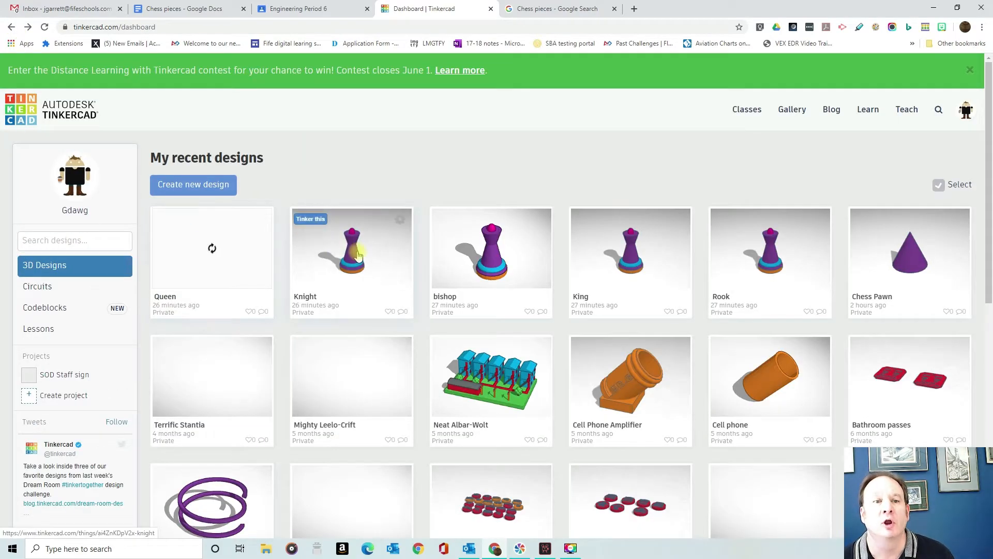
pyautogui.click(358, 254)
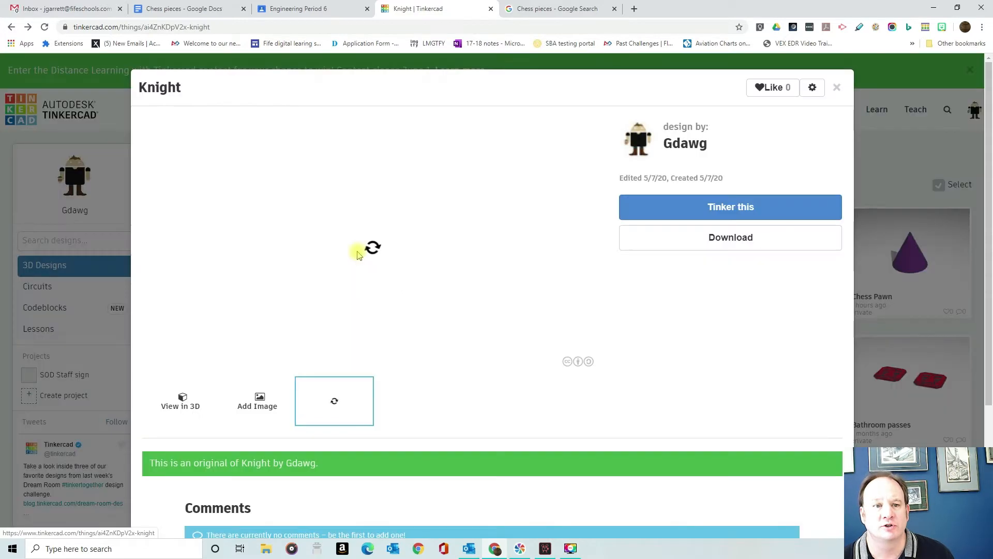
pyautogui.click(734, 211)
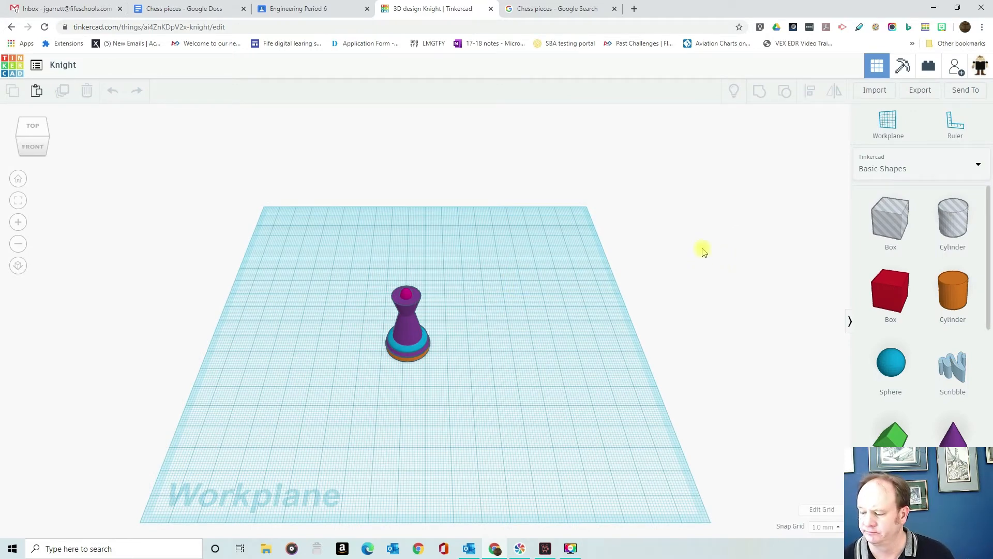
# Delete the pink ball from the top of the knight's body
pyautogui.click(428, 295)
pyautogui.press('Delete')
pyautogui.moveTo(468, 333); pyautogui.dragTo(518, 305, button='right')
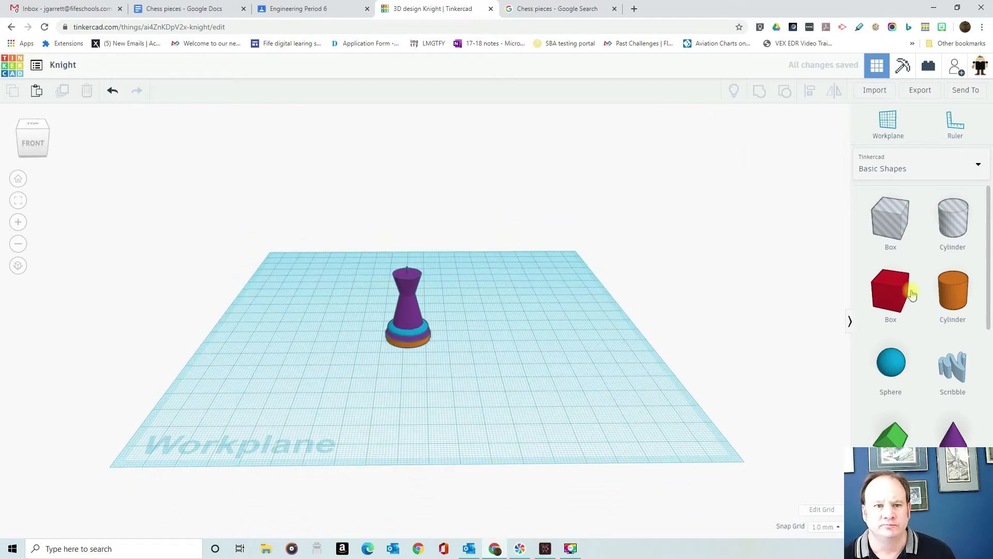
# Add a Scribble shape beside the knight's body and undo its test strokes
pyautogui.scroll(-8, 905, 293)
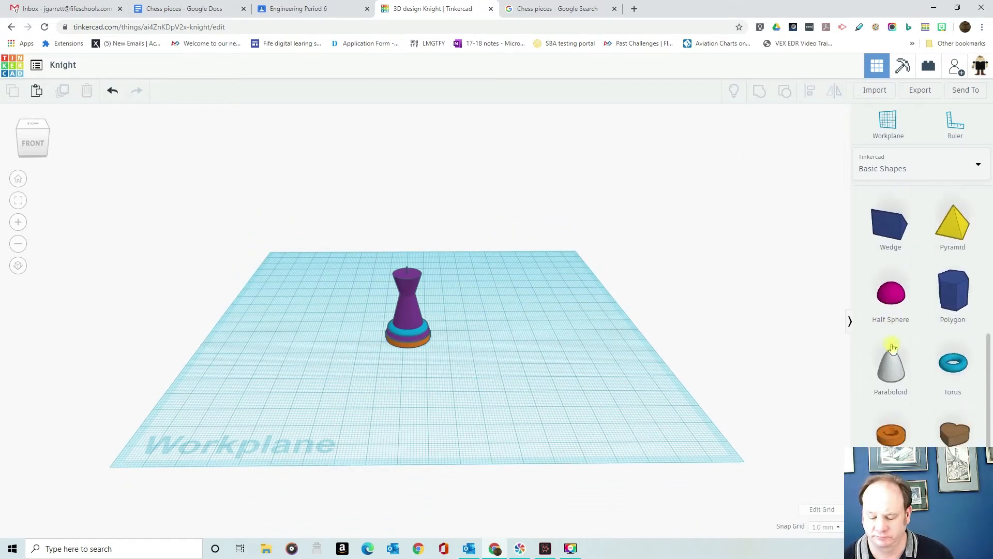
pyautogui.scroll(8, 973, 341)
pyautogui.moveTo(973, 341); pyautogui.dragTo(490, 357)
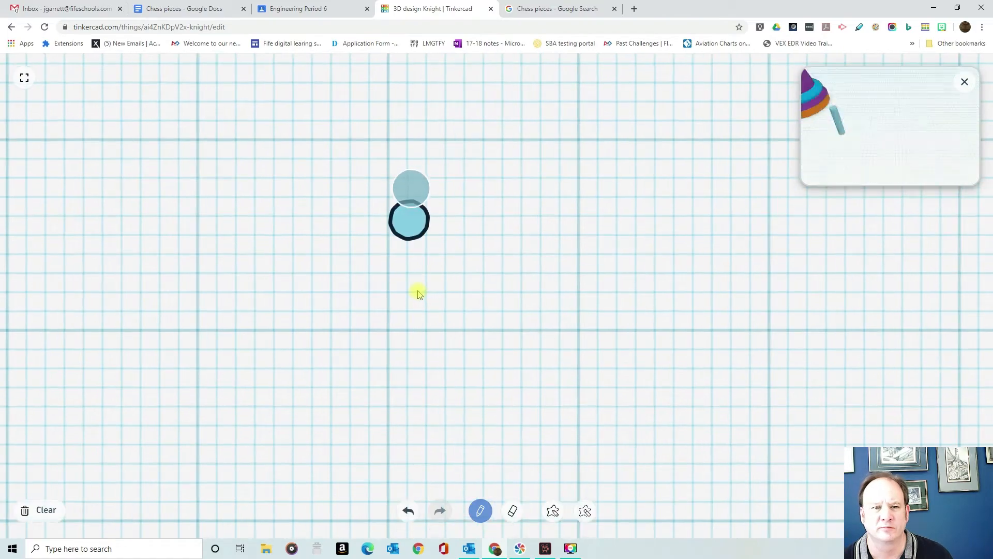
pyautogui.hotkey('ctrl', 'z')
pyautogui.hotkey('ctrl', 'z')
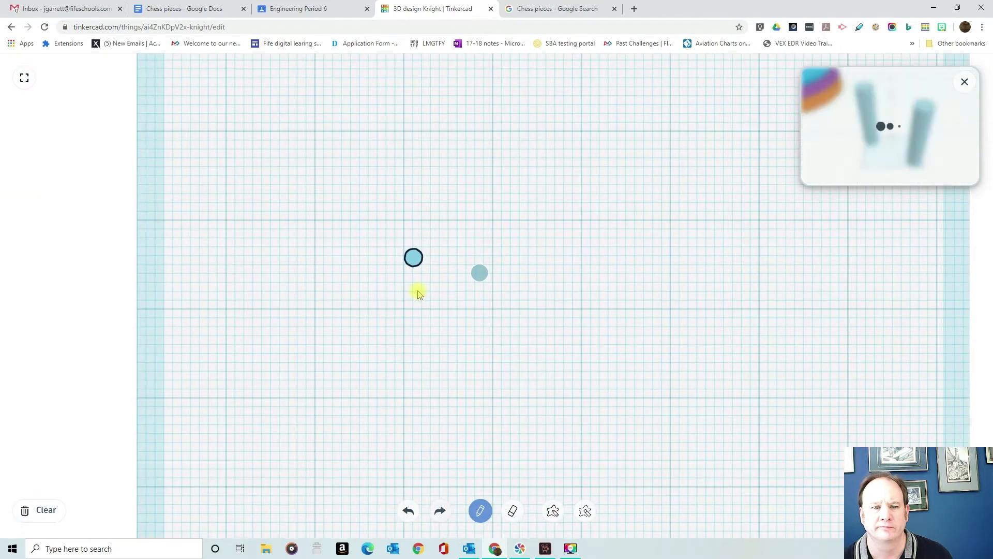
pyautogui.scroll(5, 418, 293)
pyautogui.scroll(-1, 291, 246)
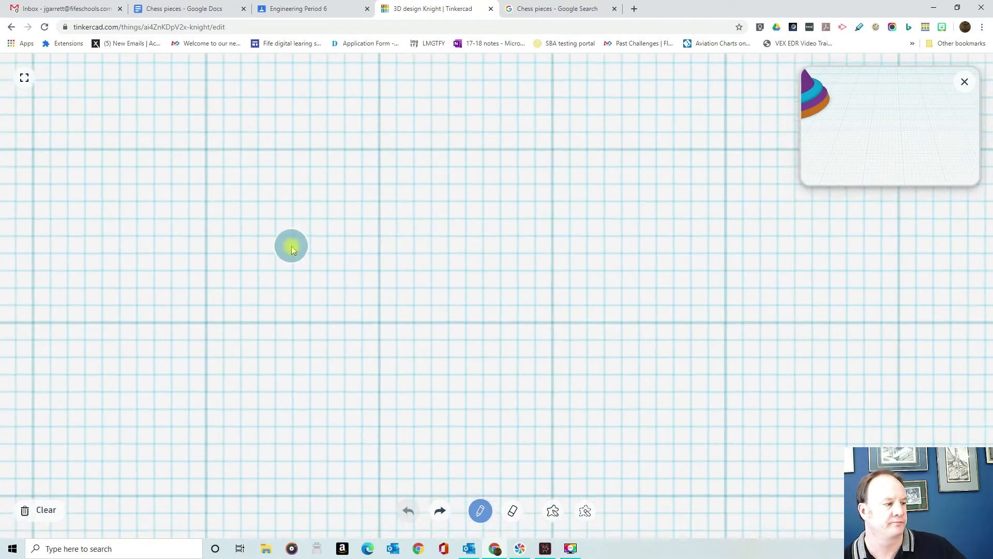
pyautogui.scroll(1, 292, 247)
pyautogui.scroll(-5, 292, 247)
pyautogui.scroll(-3, 292, 248)
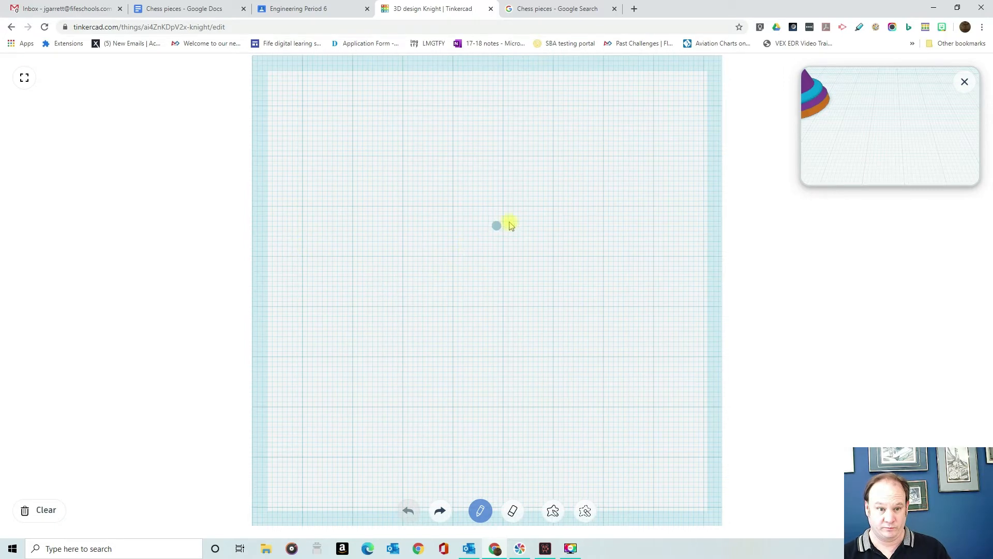
pyautogui.scroll(5, 486, 229)
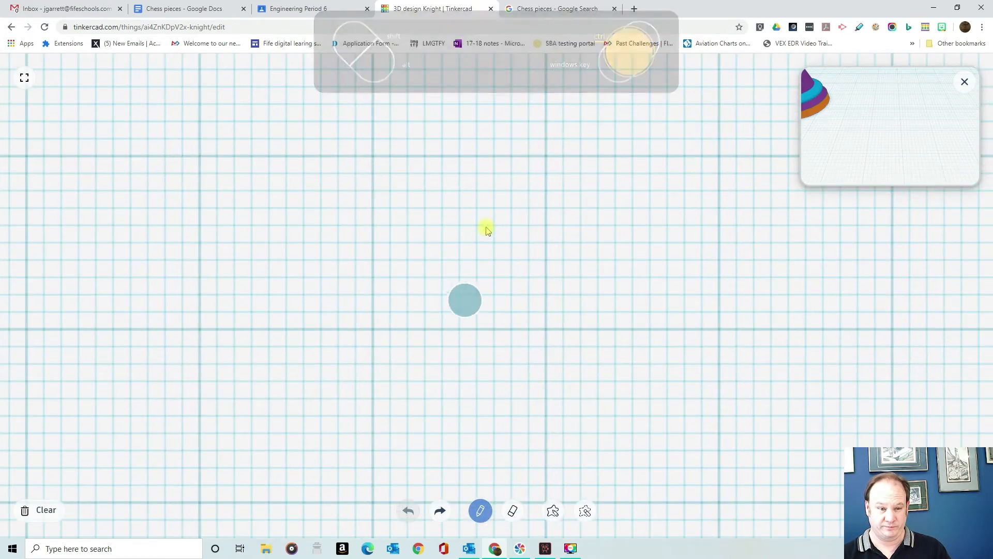
pyautogui.press('alt')
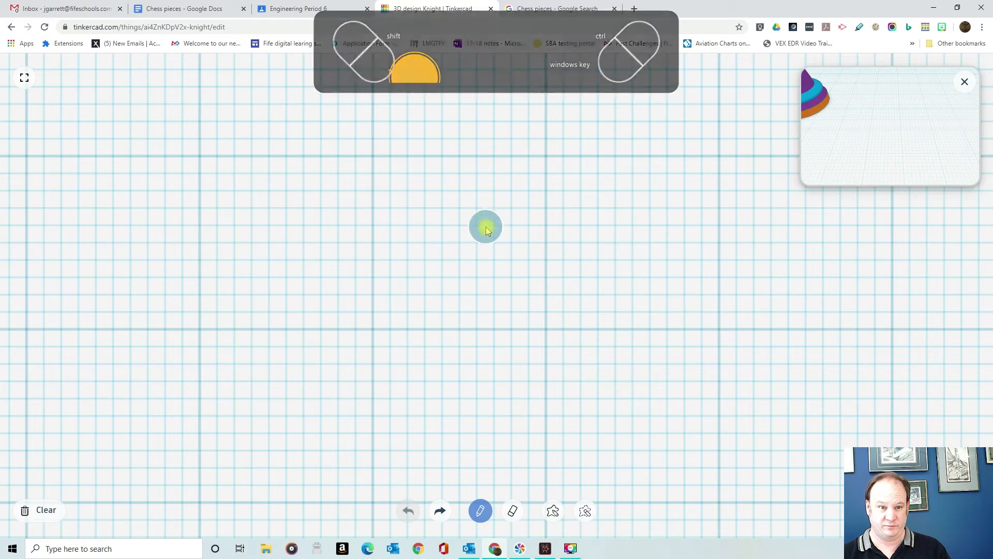
pyautogui.press('ctrl')
pyautogui.press('super')
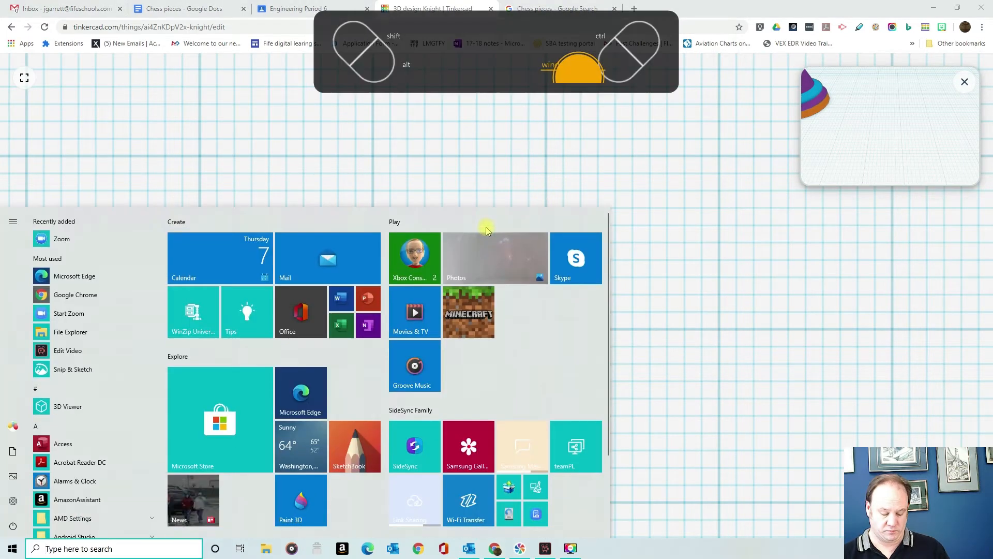
pyautogui.press('super')
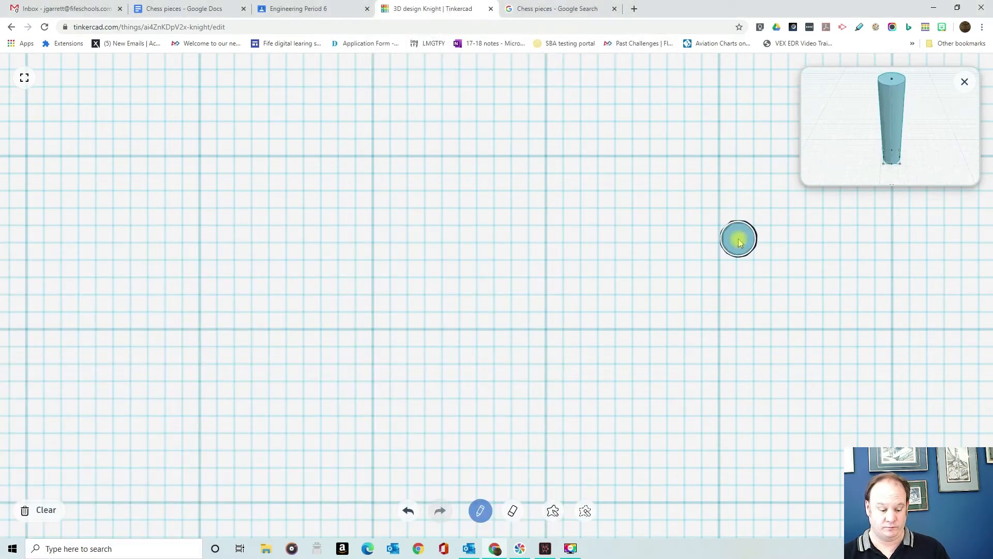
# Leave the scribble drawing and delete the scribble shape
pyautogui.press('Escape')
pyautogui.scroll(-4, 539, 270)
pyautogui.press('Delete')
pyautogui.scroll(-2, 500, 300)
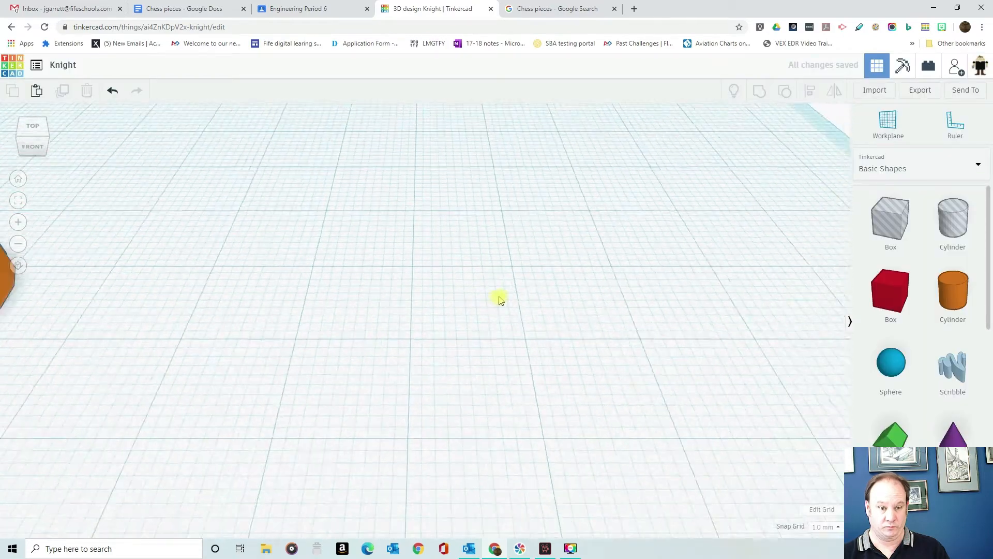
pyautogui.scroll(-5, 499, 300)
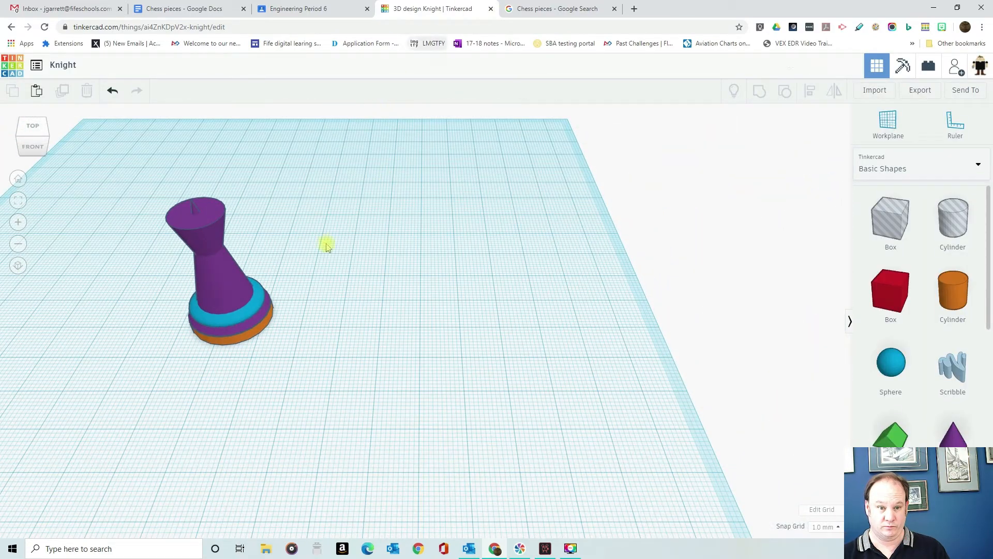
# Add a Scribble shape beside the knight's body and draw a closed horse-head outline facing right
pyautogui.click(19, 180)
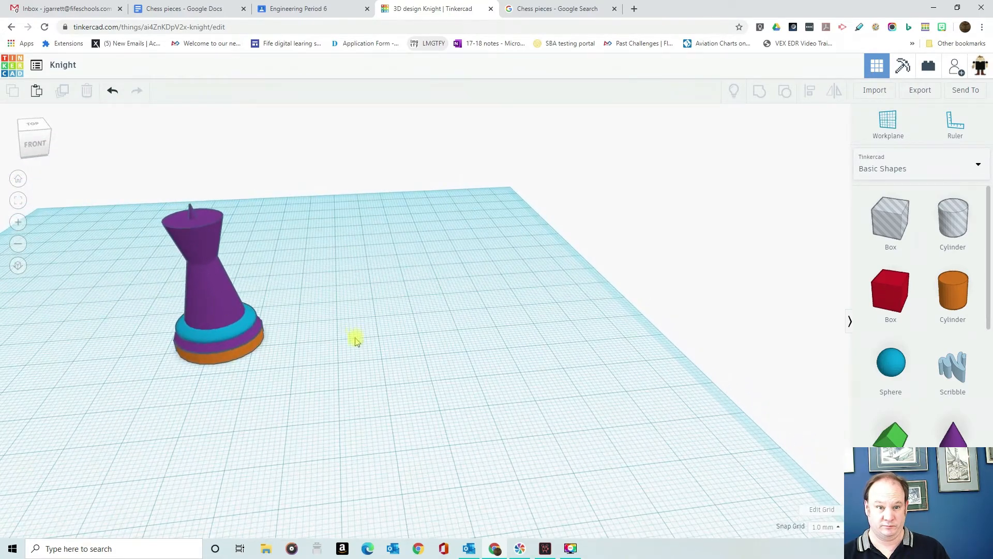
pyautogui.click(18, 179)
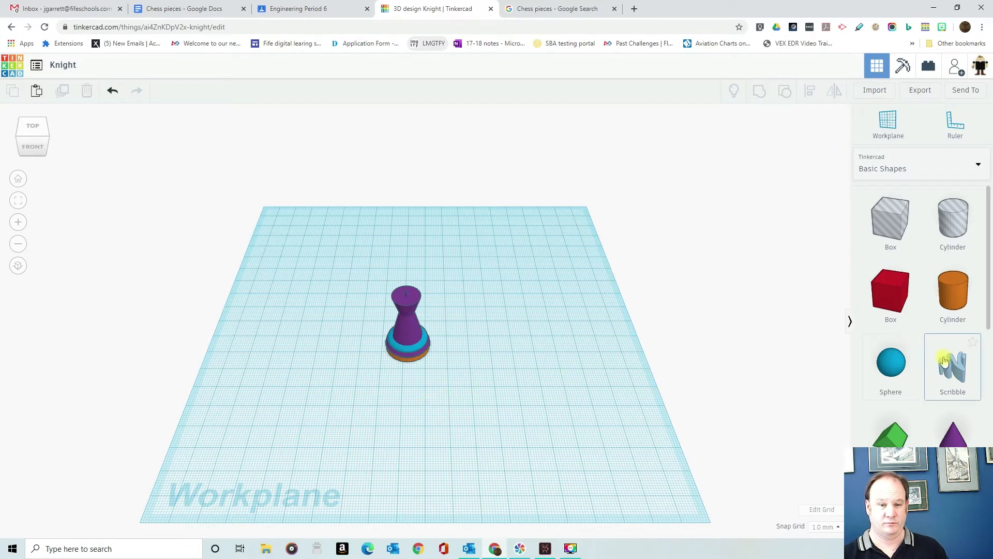
pyautogui.moveTo(799, 385)
pyautogui.mouseDown()
pyautogui.moveTo(534, 402)
pyautogui.moveTo(517, 392)
pyautogui.mouseUp()
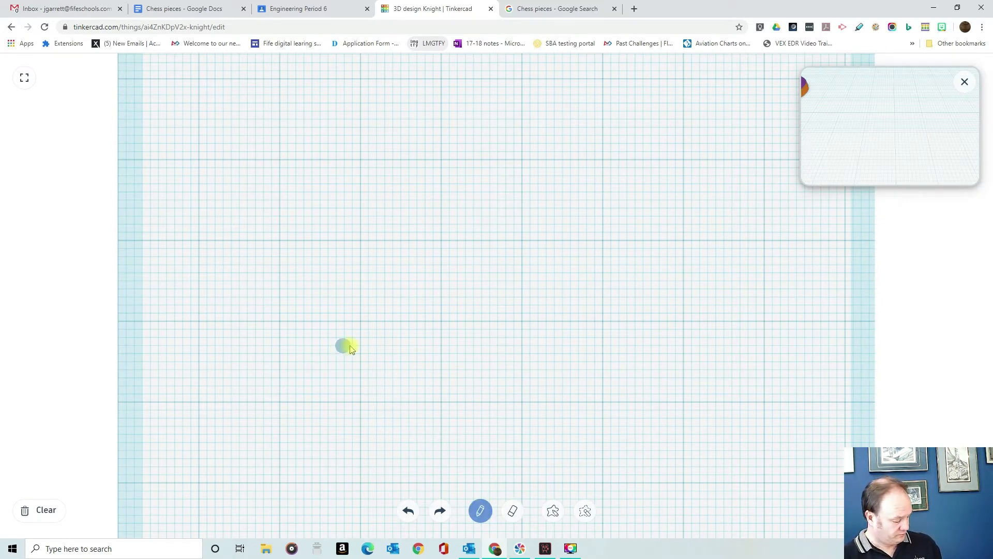
pyautogui.moveTo(311, 399)
pyautogui.mouseDown()
pyautogui.moveTo(372, 273)
pyautogui.moveTo(460, 194)
pyautogui.moveTo(564, 213)
pyautogui.moveTo(642, 288)
pyautogui.moveTo(764, 345)
pyautogui.moveTo(733, 407)
pyautogui.moveTo(559, 389)
pyautogui.moveTo(310, 402)
pyautogui.mouseUp()
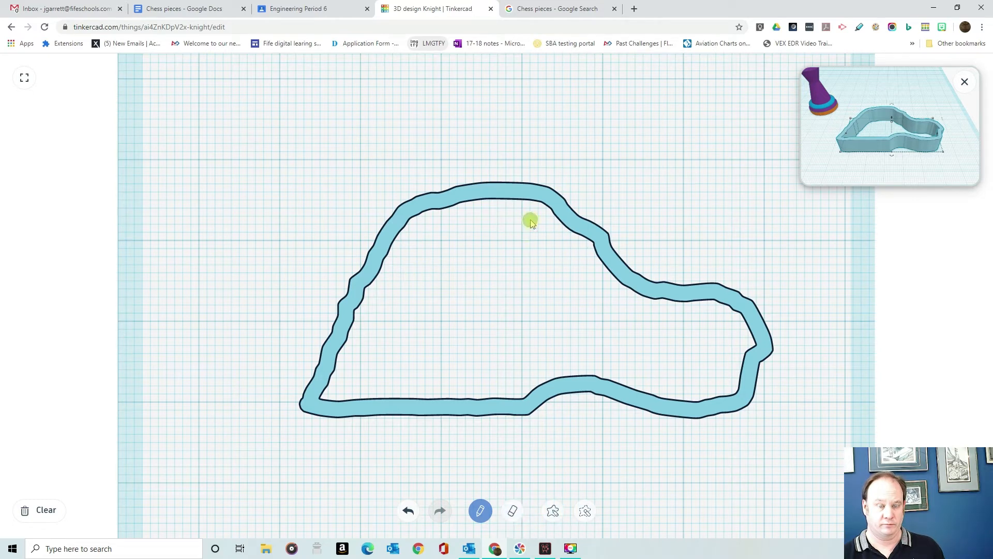
# Try a pointed ear on top of the head outline, then erase it
pyautogui.moveTo(538, 175)
pyautogui.mouseDown()
pyautogui.moveTo(555, 138)
pyautogui.moveTo(568, 198)
pyautogui.mouseUp()
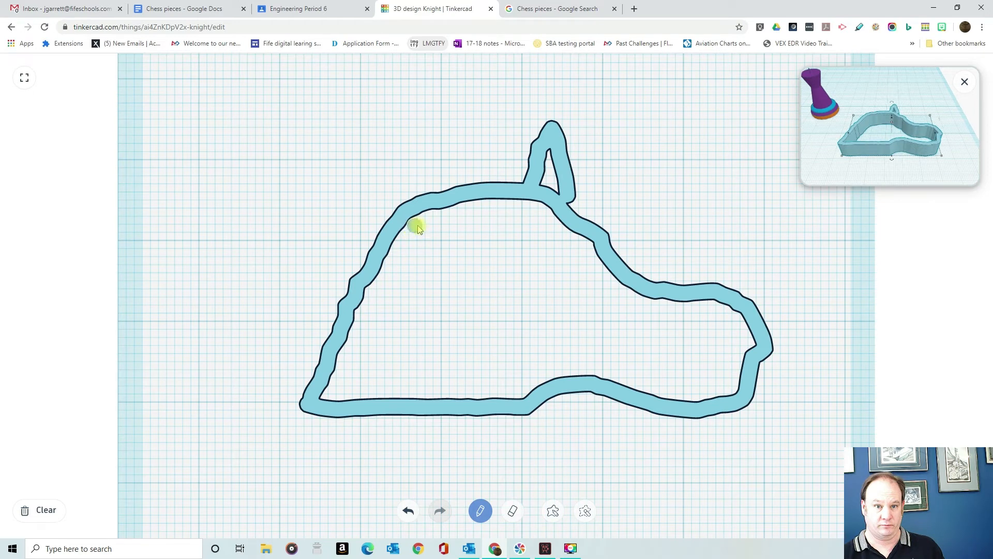
pyautogui.click(512, 511)
pyautogui.moveTo(540, 125)
pyautogui.mouseDown()
pyautogui.moveTo(531, 170)
pyautogui.moveTo(558, 136)
pyautogui.moveTo(534, 144)
pyautogui.moveTo(561, 173)
pyautogui.moveTo(528, 175)
pyautogui.mouseUp()
# Fill the inside of the horse-head outline completely with the drawing brush
pyautogui.click(480, 511)
pyautogui.moveTo(336, 380); pyautogui.dragTo(340, 361)
pyautogui.moveTo(370, 297)
pyautogui.mouseDown()
pyautogui.moveTo(399, 240)
pyautogui.moveTo(472, 204)
pyautogui.moveTo(554, 213)
pyautogui.moveTo(663, 297)
pyautogui.moveTo(743, 317)
pyautogui.moveTo(735, 378)
pyautogui.moveTo(645, 393)
pyautogui.moveTo(560, 377)
pyautogui.moveTo(517, 395)
pyautogui.moveTo(439, 401)
pyautogui.moveTo(337, 377)
pyautogui.moveTo(363, 364)
pyautogui.moveTo(479, 384)
pyautogui.moveTo(578, 368)
pyautogui.moveTo(703, 388)
pyautogui.moveTo(736, 337)
pyautogui.moveTo(637, 312)
pyautogui.moveTo(728, 339)
pyautogui.moveTo(605, 335)
pyautogui.moveTo(683, 326)
pyautogui.moveTo(595, 299)
pyautogui.moveTo(593, 268)
pyautogui.moveTo(577, 281)
pyautogui.moveTo(423, 228)
pyautogui.moveTo(476, 232)
pyautogui.moveTo(531, 264)
pyautogui.moveTo(576, 341)
pyautogui.moveTo(544, 274)
pyautogui.moveTo(534, 350)
pyautogui.moveTo(517, 257)
pyautogui.moveTo(393, 275)
pyautogui.moveTo(377, 360)
pyautogui.moveTo(504, 349)
pyautogui.moveTo(410, 373)
pyautogui.moveTo(497, 341)
pyautogui.moveTo(486, 341)
pyautogui.moveTo(506, 317)
pyautogui.moveTo(408, 268)
pyautogui.moveTo(420, 302)
pyautogui.moveTo(504, 330)
pyautogui.moveTo(484, 288)
pyautogui.moveTo(438, 289)
pyautogui.moveTo(701, 348)
pyautogui.moveTo(653, 317)
pyautogui.mouseUp()
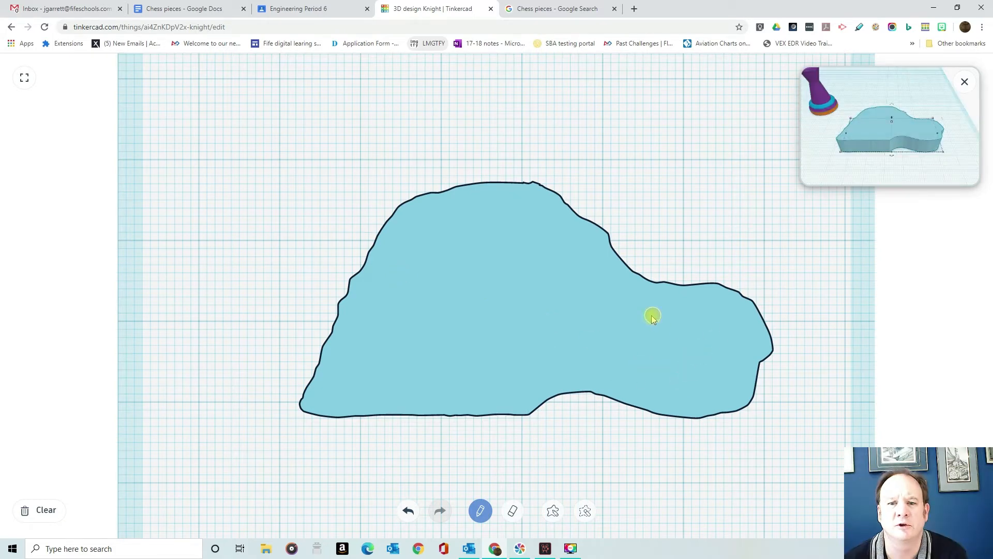
# Erase a round eye and an open mouth slot from the filled horse head and finish the scribble
pyautogui.click(512, 511)
pyautogui.click(534, 245)
pyautogui.moveTo(750, 377); pyautogui.dragTo(674, 358)
pyautogui.click(757, 376)
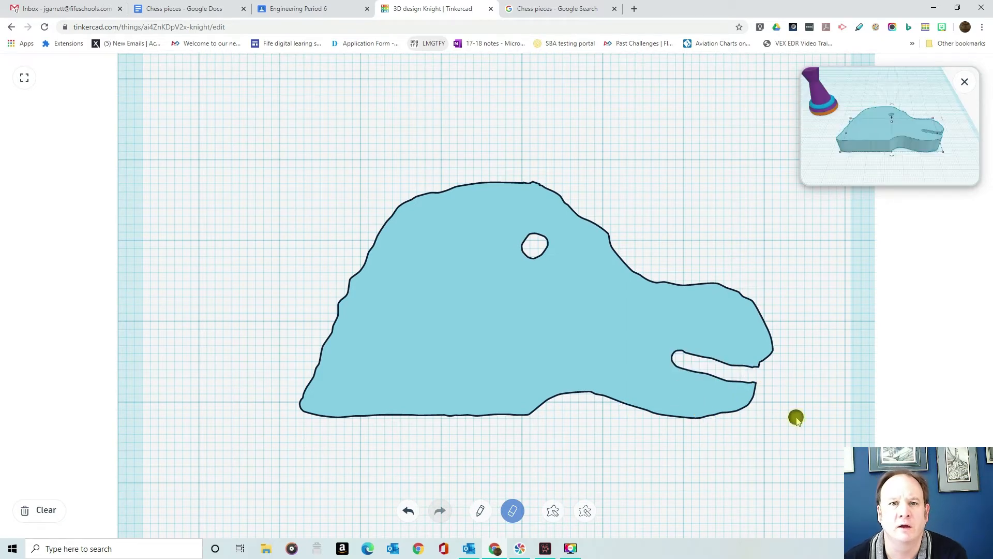
pyautogui.click(954, 510)
# Rotate the horse-head scribble upright so its profile stands vertically beside the knight's body
pyautogui.moveTo(524, 279); pyautogui.dragTo(410, 304, button='right')
pyautogui.moveTo(381, 228)
pyautogui.mouseDown()
pyautogui.moveTo(326, 262)
pyautogui.moveTo(335, 311)
pyautogui.mouseUp()
pyautogui.moveTo(335, 311); pyautogui.dragTo(533, 299, button='right')
# Check the size of the body's upper cone and set the horse head's length to 24 mm
pyautogui.click(257, 351)
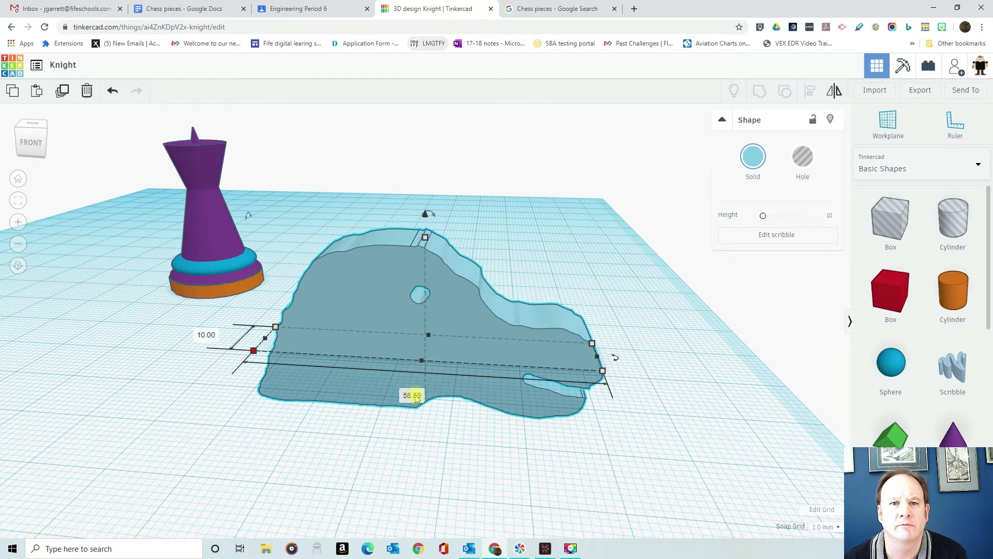
pyautogui.moveTo(158, 121); pyautogui.dragTo(162, 126, button='right')
pyautogui.click(163, 127)
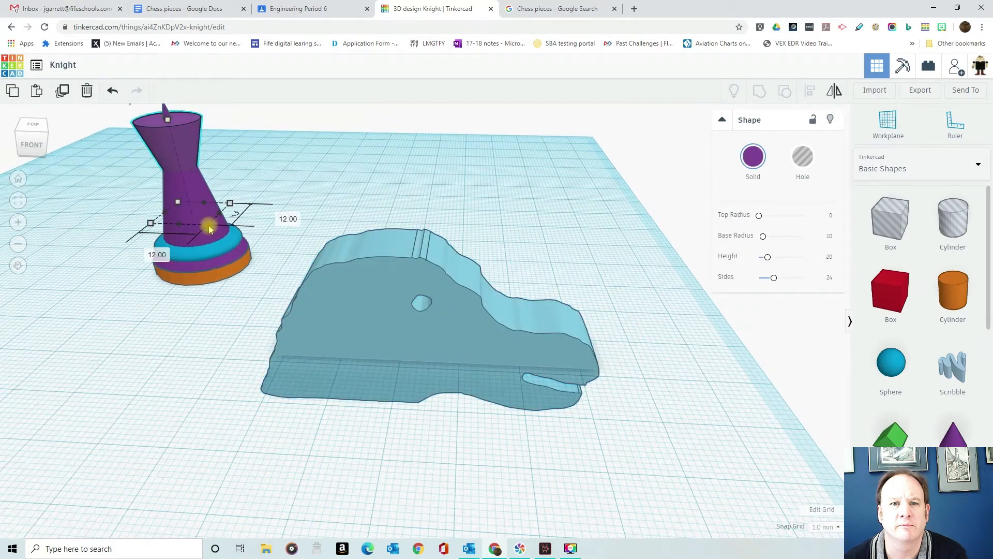
pyautogui.click(421, 357)
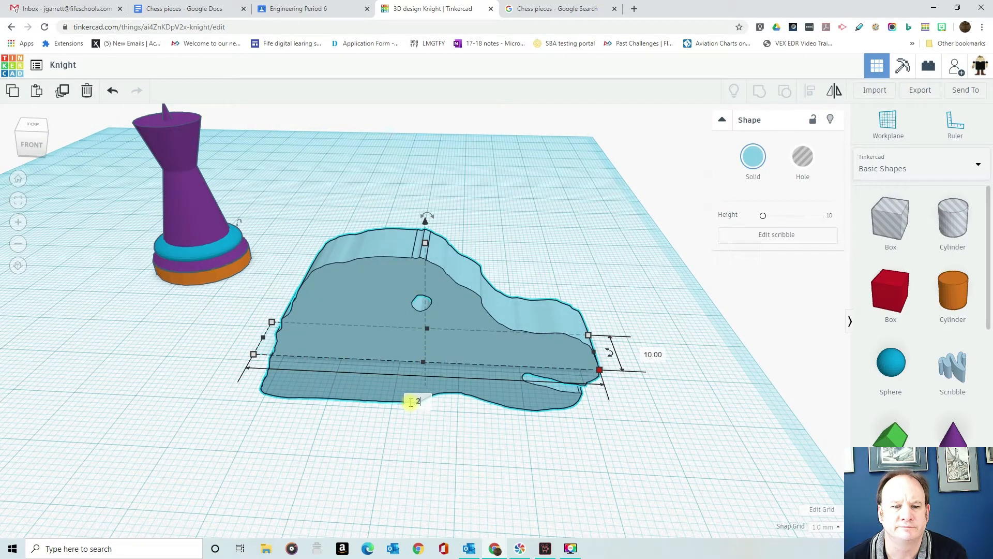
pyautogui.click(411, 402)
pyautogui.write('24')
pyautogui.press('Return')
# Reduce the horse head's height to 14.63 mm
pyautogui.moveTo(314, 240)
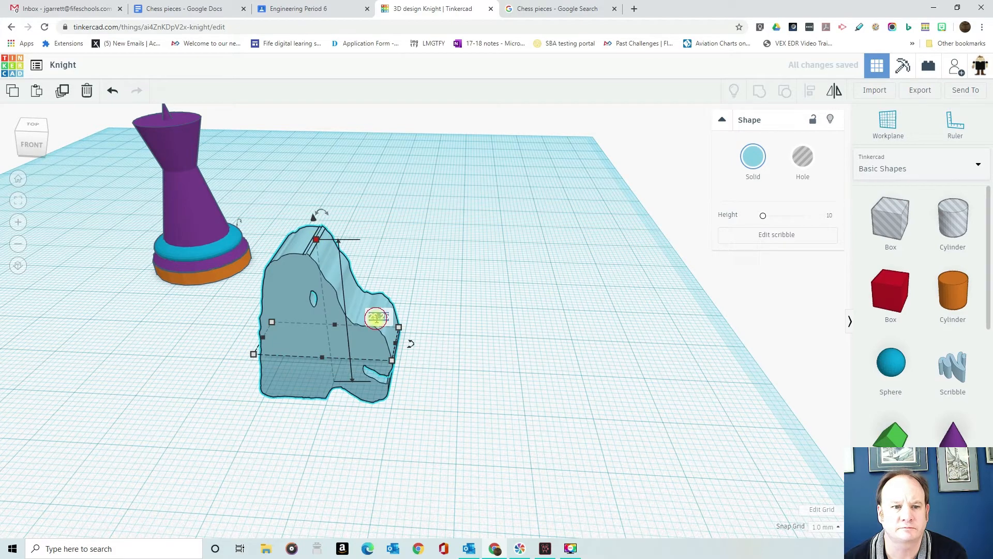
pyautogui.click(379, 318)
pyautogui.write('12')
pyautogui.press('Return')
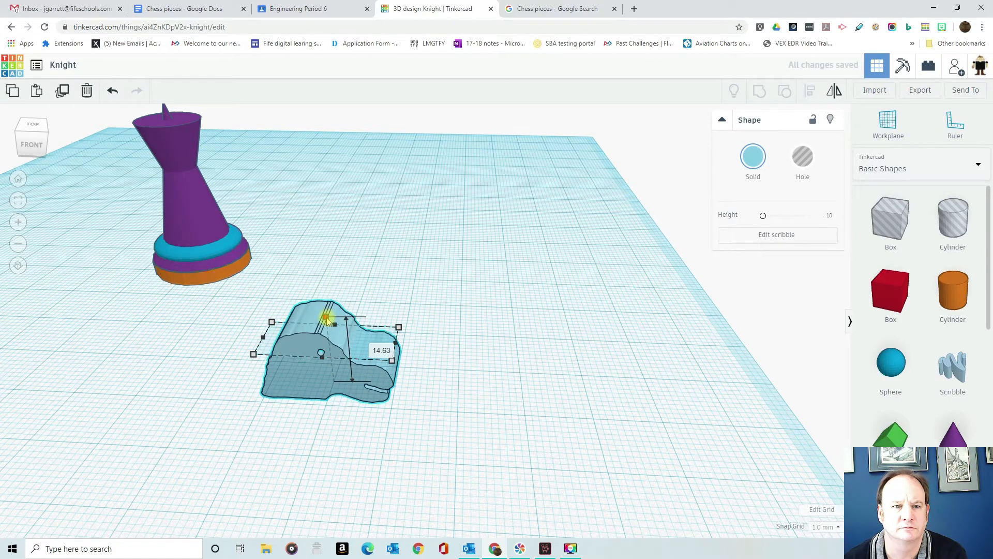
# Duplicate the horse head, shift the copy sideways and raise it well above the workplane
pyautogui.click(438, 398)
pyautogui.moveTo(437, 398); pyautogui.dragTo(390, 366, button='right')
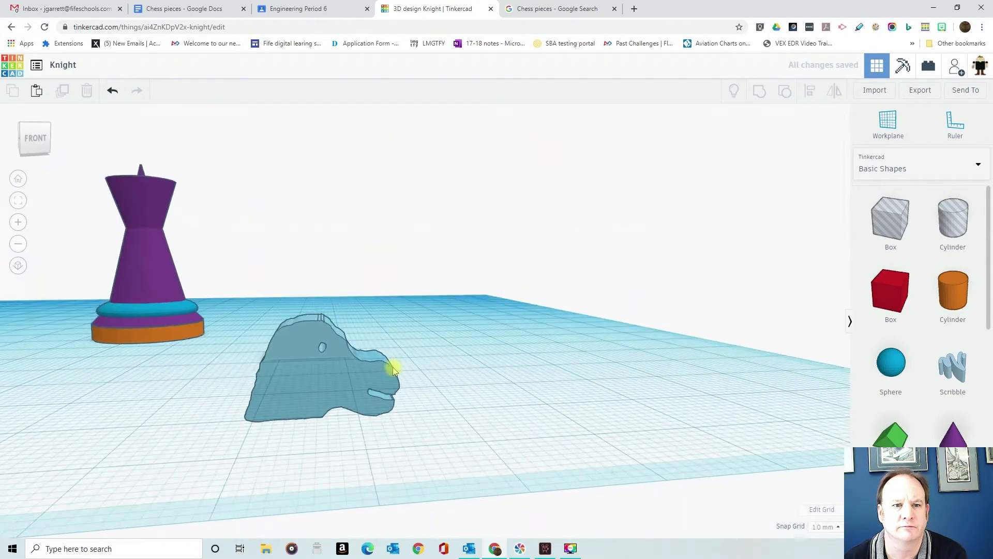
pyautogui.click(311, 340)
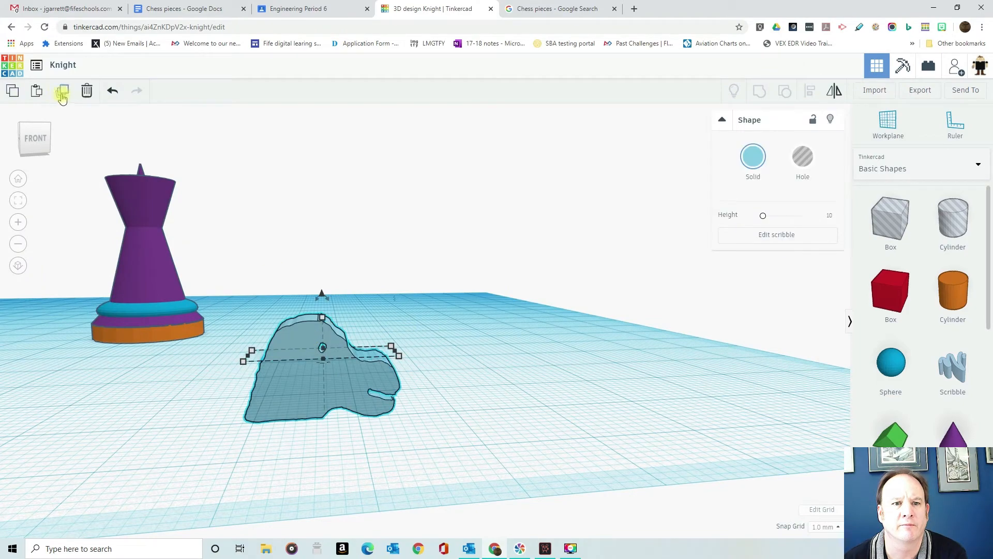
pyautogui.moveTo(262, 197)
pyautogui.mouseDown(button='right')
pyautogui.moveTo(262, 241)
pyautogui.moveTo(100, 140)
pyautogui.mouseUp(button='right')
pyautogui.moveTo(338, 356); pyautogui.dragTo(409, 348)
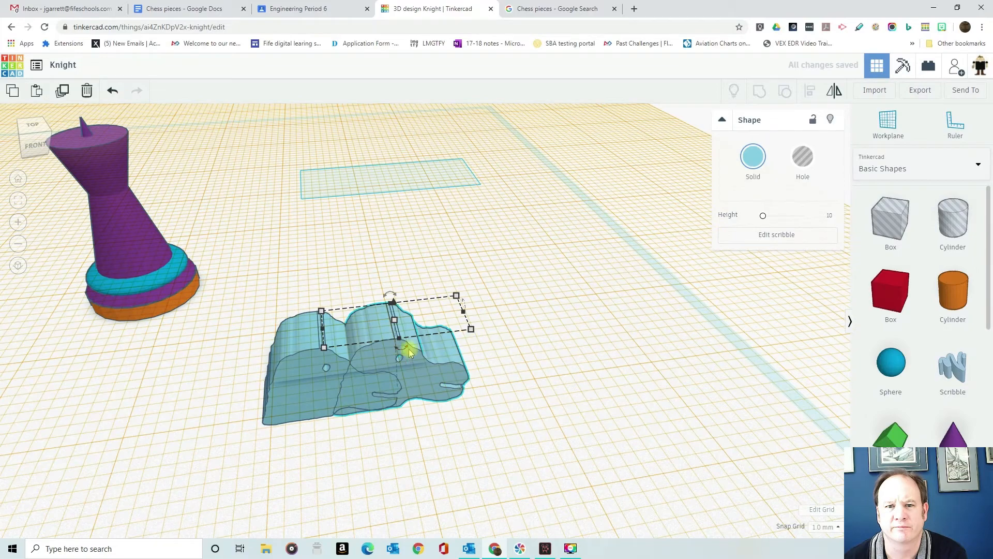
pyautogui.moveTo(462, 300); pyautogui.dragTo(435, 255, button='right')
pyautogui.moveTo(395, 298); pyautogui.dragTo(398, 40)
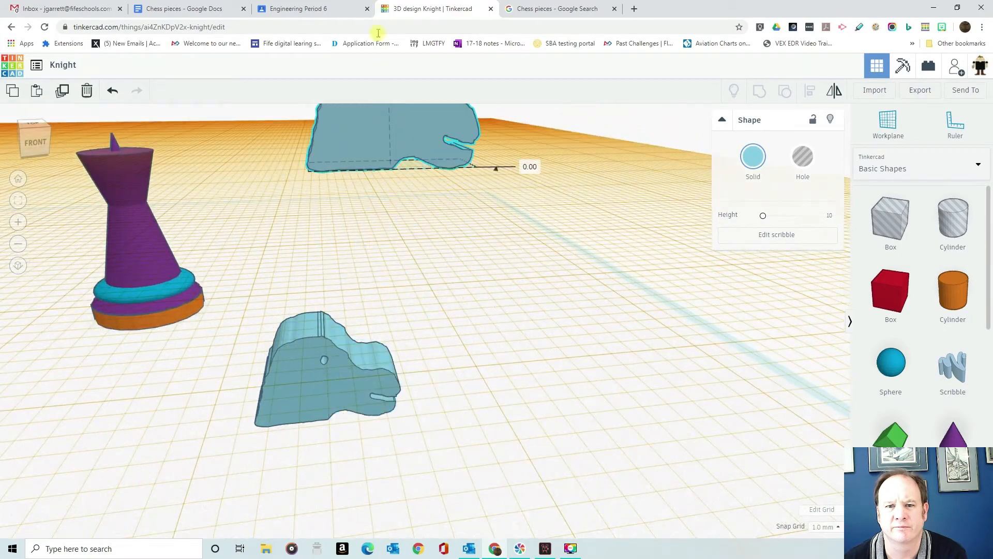
# Delete the original horse head left on the workplane
pyautogui.click(290, 349)
pyautogui.moveTo(308, 418); pyautogui.dragTo(331, 418, button='right')
pyautogui.press('Delete')
# Move the raised horse head onto the knight's body and adjust its height to sit on the neck
pyautogui.scroll(-5, 321, 261)
pyautogui.moveTo(381, 179); pyautogui.dragTo(231, 169)
pyautogui.moveTo(231, 169); pyautogui.dragTo(243, 200, button='right')
pyautogui.moveTo(226, 199)
pyautogui.mouseDown()
pyautogui.moveTo(202, 200)
pyautogui.moveTo(220, 200)
pyautogui.mouseUp()
pyautogui.click(258, 169)
pyautogui.click(228, 204)
pyautogui.moveTo(217, 163); pyautogui.dragTo(218, 173)
pyautogui.moveTo(176, 230); pyautogui.dragTo(204, 204)
# Select all the knight's shapes and align them centrally in both horizontal directions
pyautogui.moveTo(297, 225); pyautogui.dragTo(295, 337, button='right')
pyautogui.moveTo(172, 151); pyautogui.dragTo(319, 355)
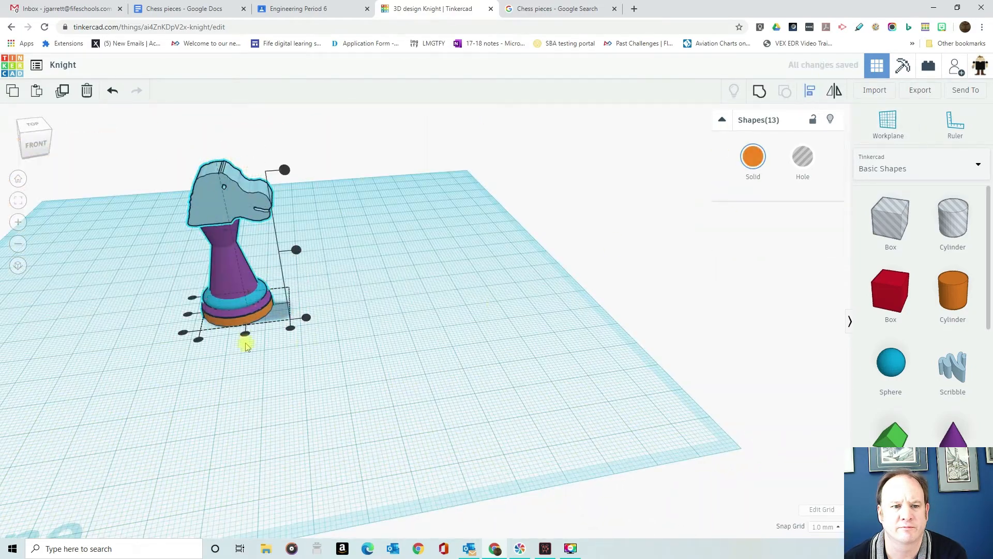
pyautogui.click(245, 334)
pyautogui.click(195, 313)
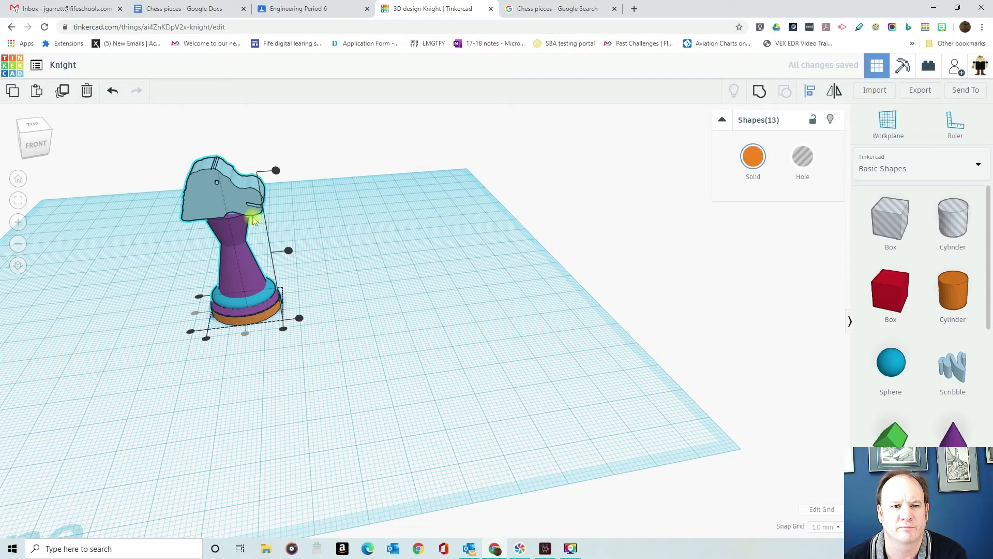
# Reposition the horse head over the neck and shorten it to 18 mm, keeping its 10 mm thickness
pyautogui.click(290, 214)
pyautogui.moveTo(214, 191); pyautogui.dragTo(238, 170)
pyautogui.moveTo(284, 213); pyautogui.dragTo(273, 214)
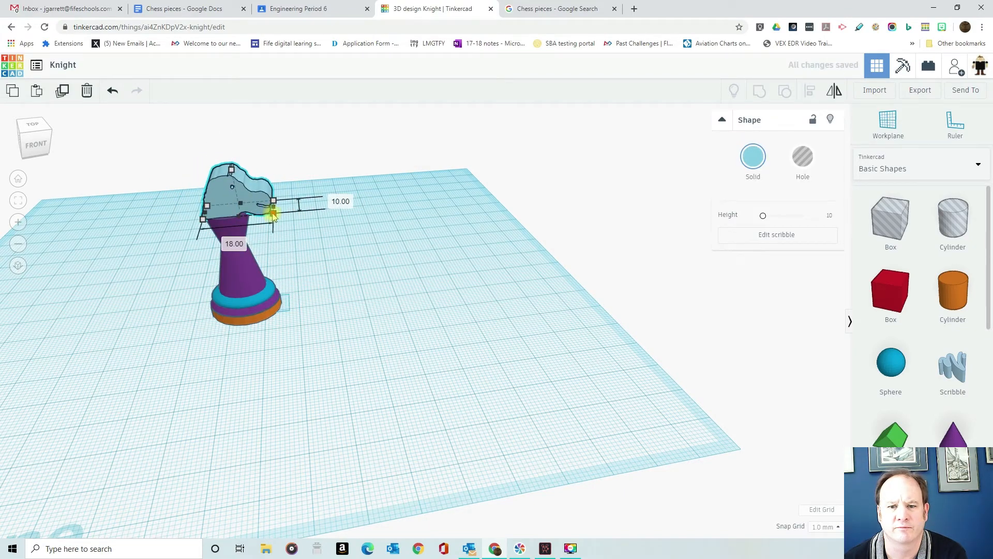
pyautogui.click(335, 243)
# Add a Roof shape beside the knight, shrink its base from 7 by 7 mm to ear size and raise it to head height
pyautogui.scroll(-3, 931, 382)
pyautogui.moveTo(891, 282); pyautogui.dragTo(434, 293)
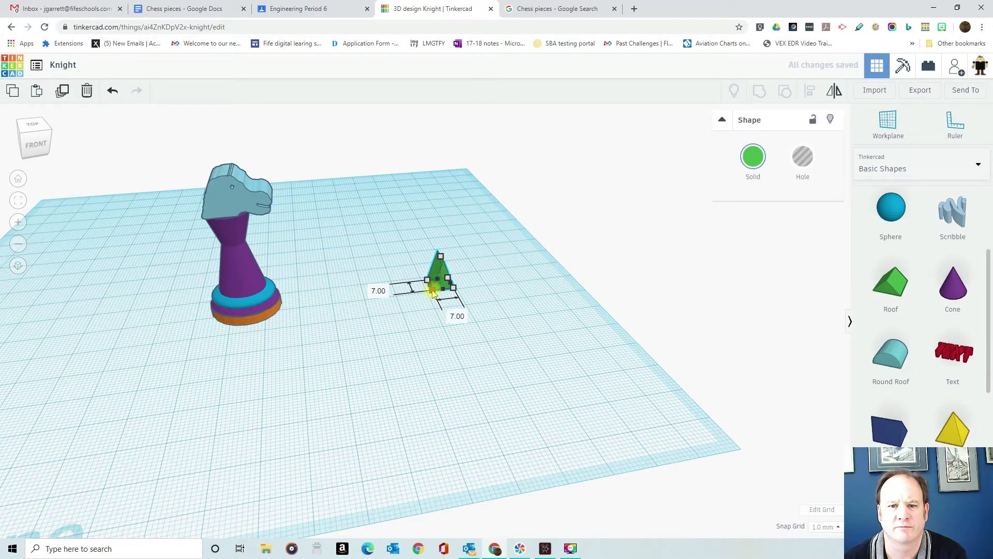
pyautogui.moveTo(443, 257)
pyautogui.mouseDown()
pyautogui.moveTo(443, 276)
pyautogui.moveTo(450, 261)
pyautogui.mouseUp()
pyautogui.scroll(4, 446, 279)
pyautogui.moveTo(460, 208); pyautogui.dragTo(441, 85)
pyautogui.scroll(-4, 452, 149)
# Undo the accidental stretch of the small roof and move the roof onto the horse head as an ear
pyautogui.moveTo(450, 149); pyautogui.dragTo(266, 151)
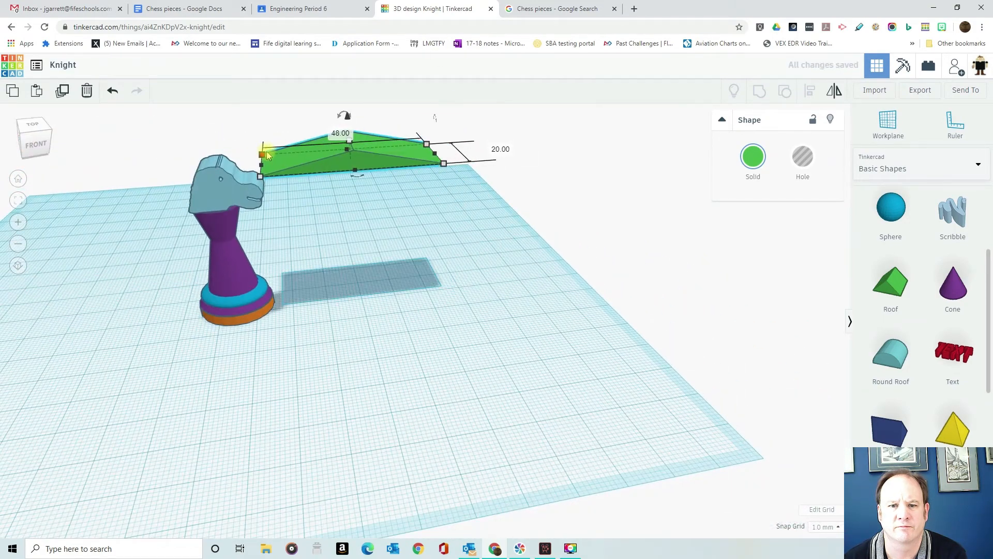
pyautogui.hotkey('ctrl', 'z')
pyautogui.moveTo(449, 156); pyautogui.dragTo(213, 173)
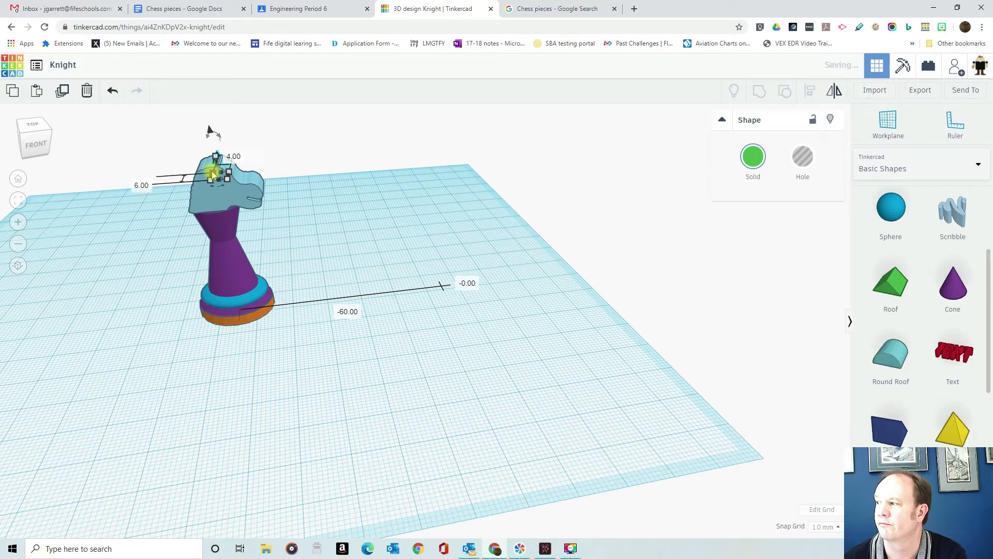
pyautogui.moveTo(210, 126); pyautogui.dragTo(224, 158, button='right')
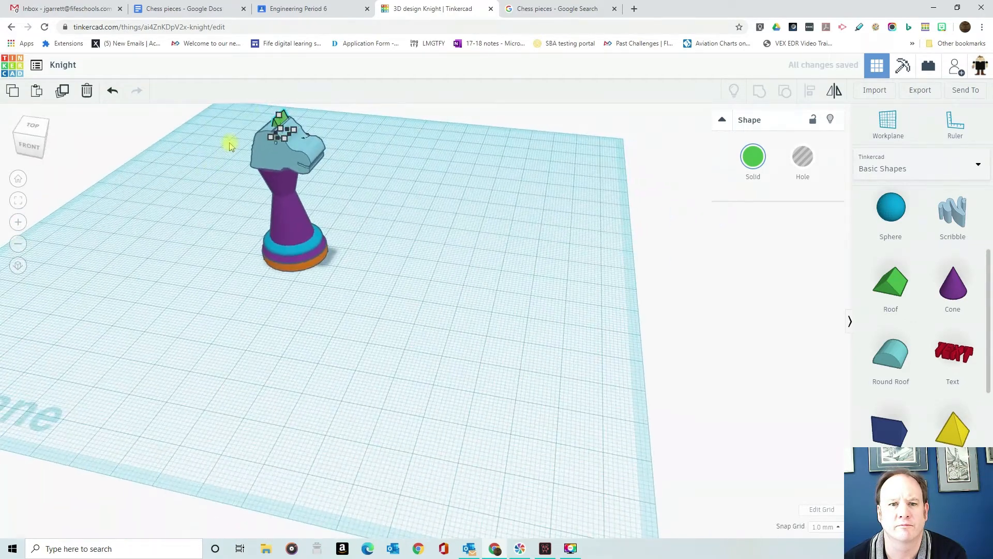
# Move the ear off the head and group the horse head with the knight's body
pyautogui.moveTo(242, 117); pyautogui.dragTo(351, 294)
pyautogui.click(394, 246)
pyautogui.moveTo(278, 118); pyautogui.dragTo(400, 161)
pyautogui.moveTo(233, 110); pyautogui.dragTo(345, 285)
pyautogui.click(760, 92)
# Move the single ear clear of the knight and paste a second copy of it alongside
pyautogui.moveTo(406, 161); pyautogui.dragTo(385, 272)
pyautogui.moveTo(385, 271); pyautogui.dragTo(314, 254, button='right')
pyautogui.moveTo(354, 217)
pyautogui.mouseDown()
pyautogui.moveTo(340, 221)
pyautogui.moveTo(361, 209)
pyautogui.mouseUp()
pyautogui.click(339, 214)
pyautogui.click(328, 209)
pyautogui.hotkey('ctrl', 'z')
pyautogui.hotkey('ctrl', 'v')
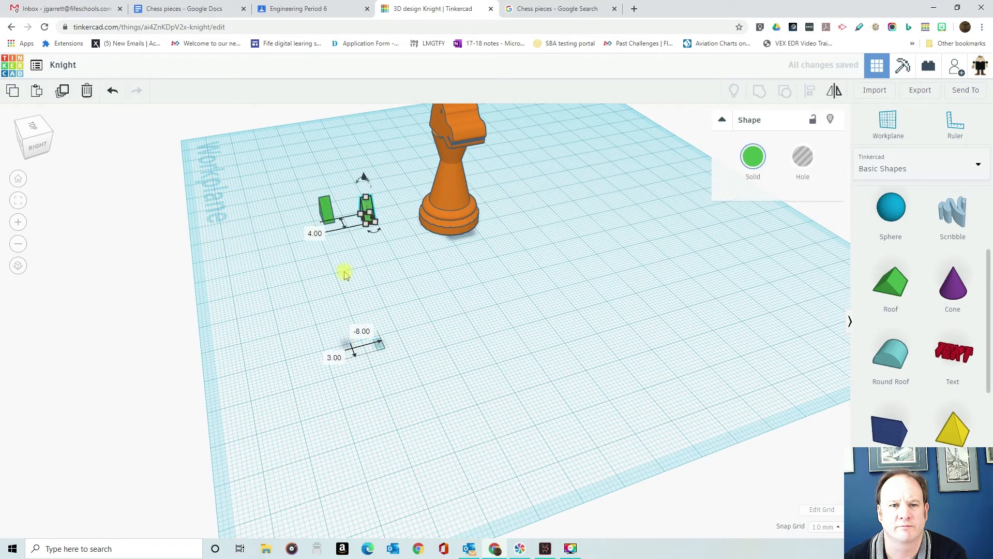
# Move both green ears onto the top of the grouped knight's head
pyautogui.moveTo(320, 274); pyautogui.dragTo(328, 217, button='right')
pyautogui.moveTo(339, 208); pyautogui.dragTo(362, 132)
pyautogui.moveTo(461, 162); pyautogui.dragTo(447, 132, button='right')
pyautogui.scroll(-2, 447, 135)
pyautogui.moveTo(391, 252); pyautogui.dragTo(420, 154)
pyautogui.moveTo(465, 185); pyautogui.dragTo(376, 173, button='right')
pyautogui.scroll(2, 213, 143)
# Set the snap grid to 0.1 mm and nudge both ears across the head, the rear one by 1.2 mm
pyautogui.click(17, 181)
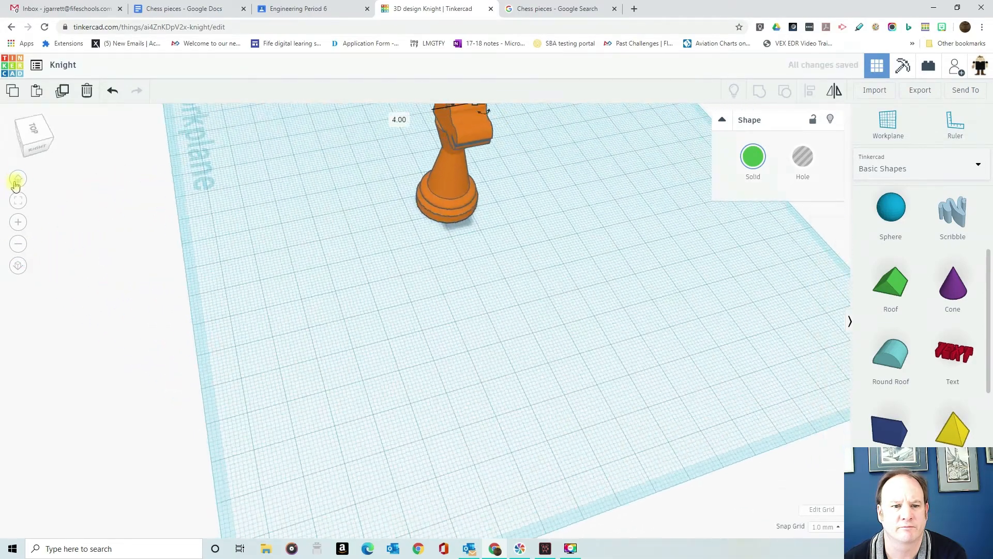
pyautogui.scroll(3, 443, 290)
pyautogui.moveTo(463, 211); pyautogui.dragTo(409, 329, button='right')
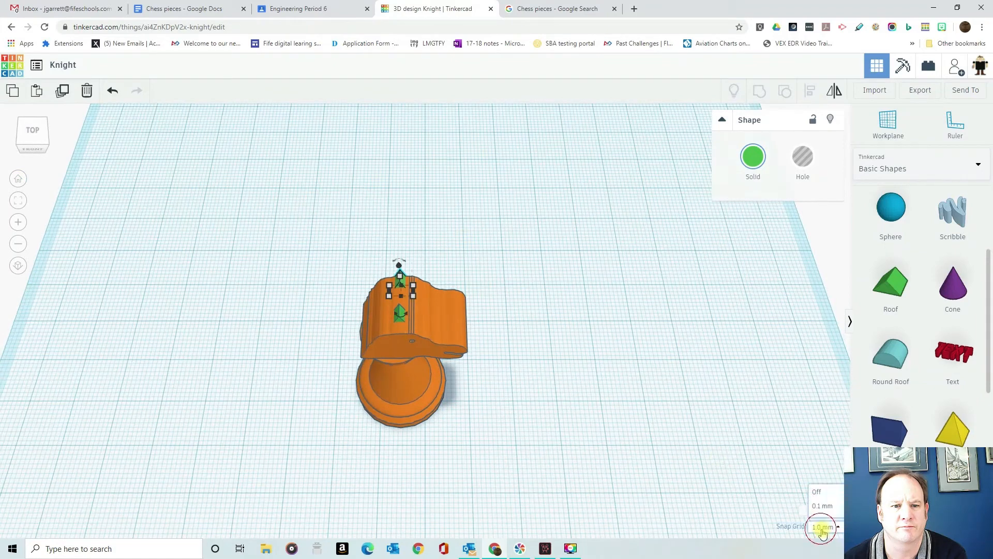
pyautogui.click(832, 436)
pyautogui.click(444, 325)
pyautogui.moveTo(397, 316); pyautogui.dragTo(398, 322)
pyautogui.moveTo(400, 280); pyautogui.dragTo(400, 287)
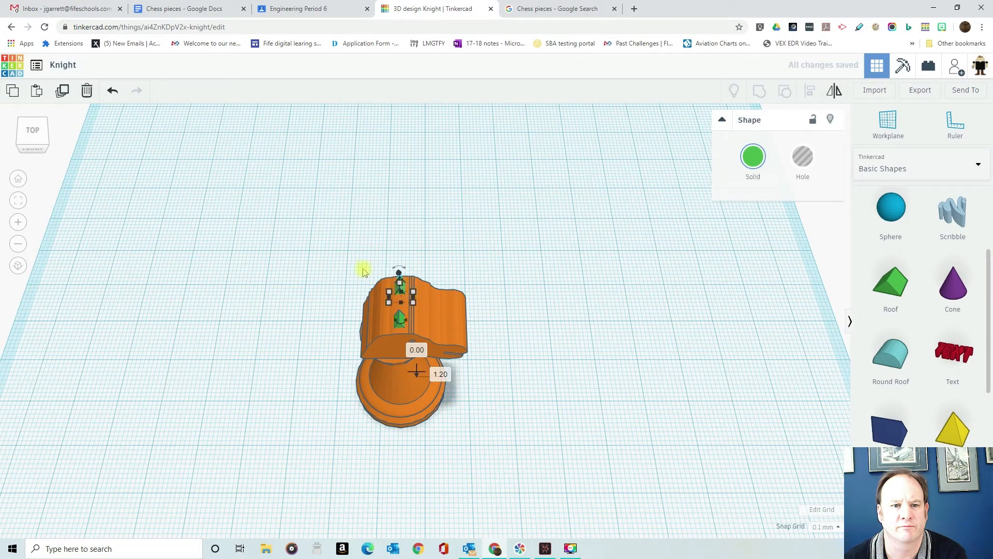
# Select the knight and both ears and group them into one shape
pyautogui.hotkey('ctrl', 'a')
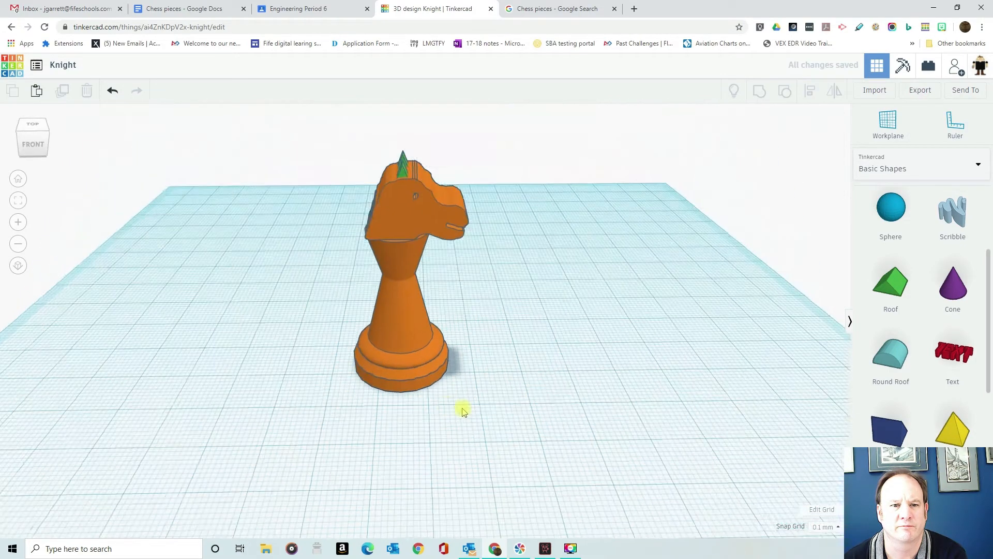
pyautogui.moveTo(464, 412); pyautogui.dragTo(412, 322, button='right')
pyautogui.moveTo(481, 409); pyautogui.dragTo(481, 410)
pyautogui.click(758, 91)
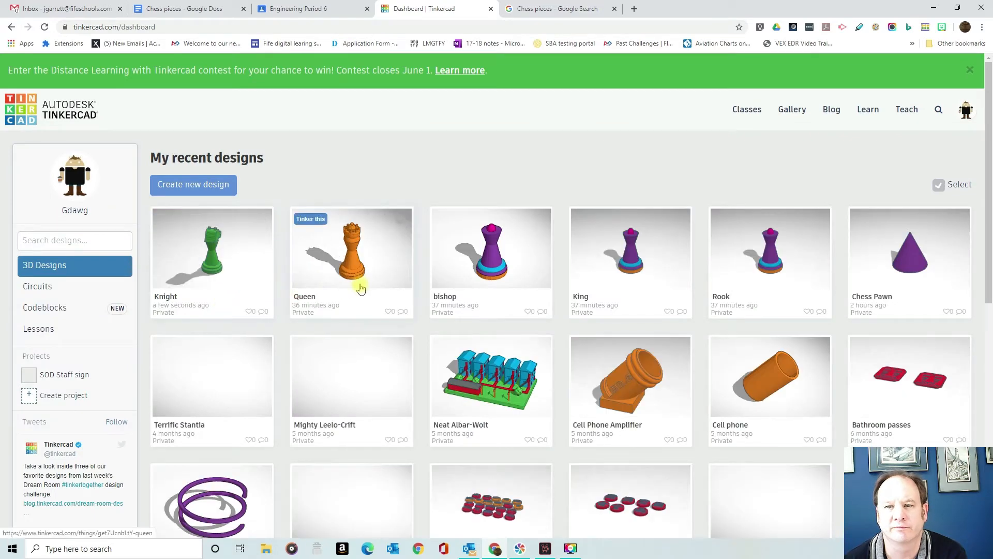
# Open the bishop design from the dashboard for editing
pyautogui.click(498, 269)
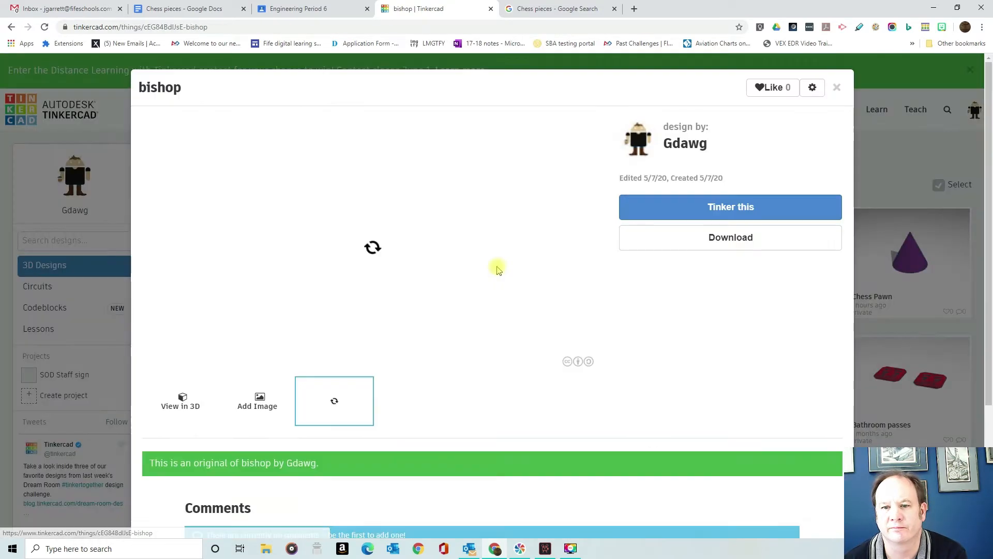
pyautogui.click(731, 206)
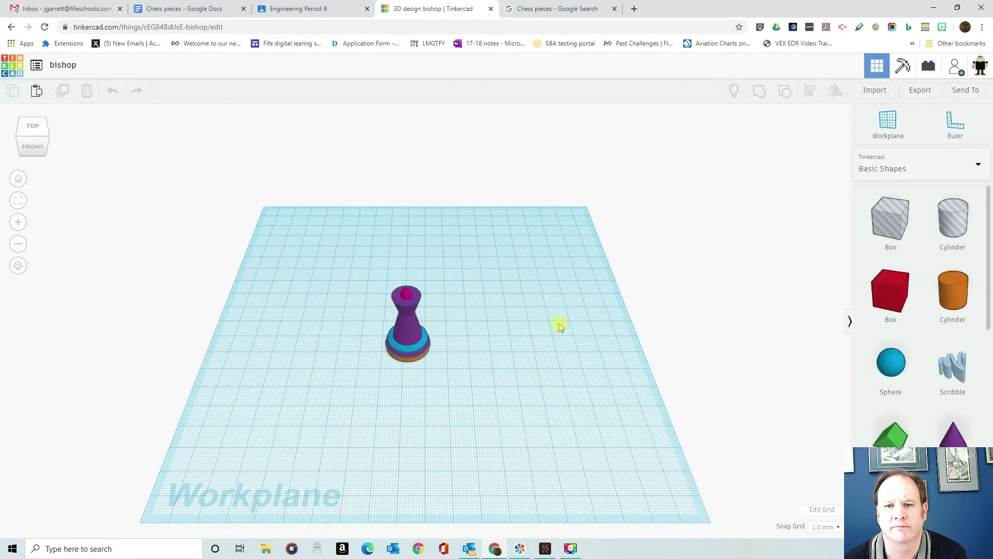
# Move the pink half sphere off the bishop's top to the side and enlarge it
pyautogui.click(409, 261)
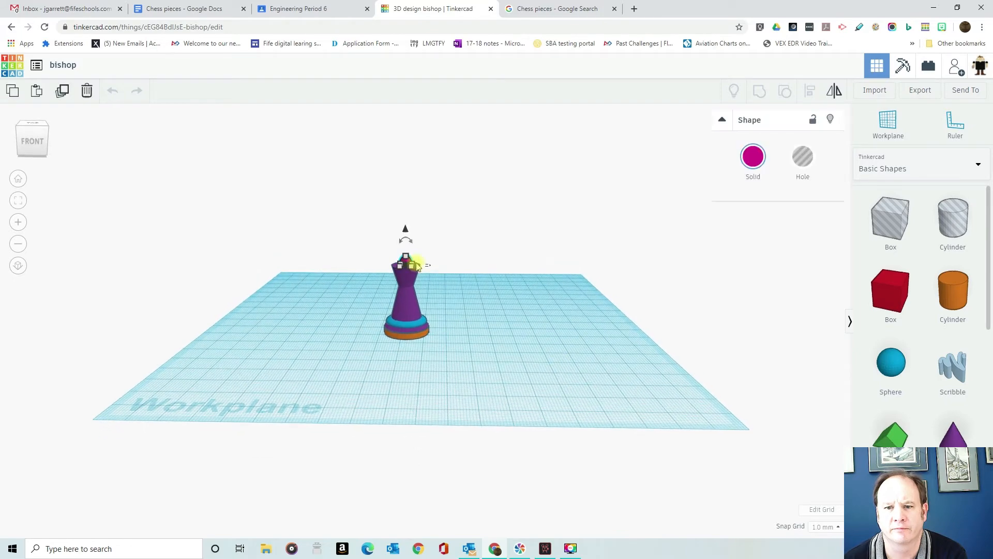
pyautogui.moveTo(416, 266); pyautogui.dragTo(507, 304)
pyautogui.moveTo(561, 285); pyautogui.dragTo(542, 306, button='right')
pyautogui.press('Return')
pyautogui.click(683, 446)
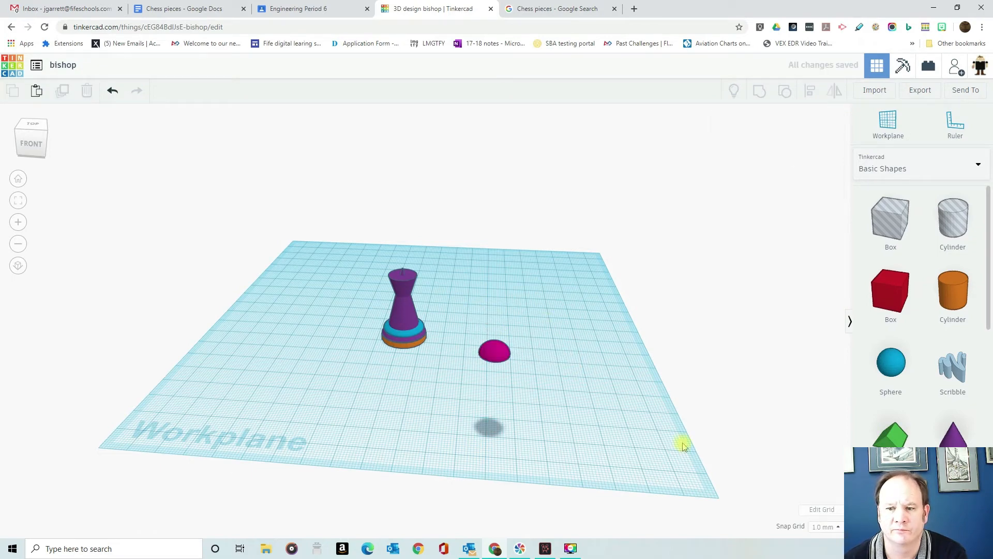
# Turn the pink half sphere upside down and move it onto the top of the bishop's body
pyautogui.click(494, 347)
pyautogui.moveTo(548, 355); pyautogui.dragTo(533, 335, button='right')
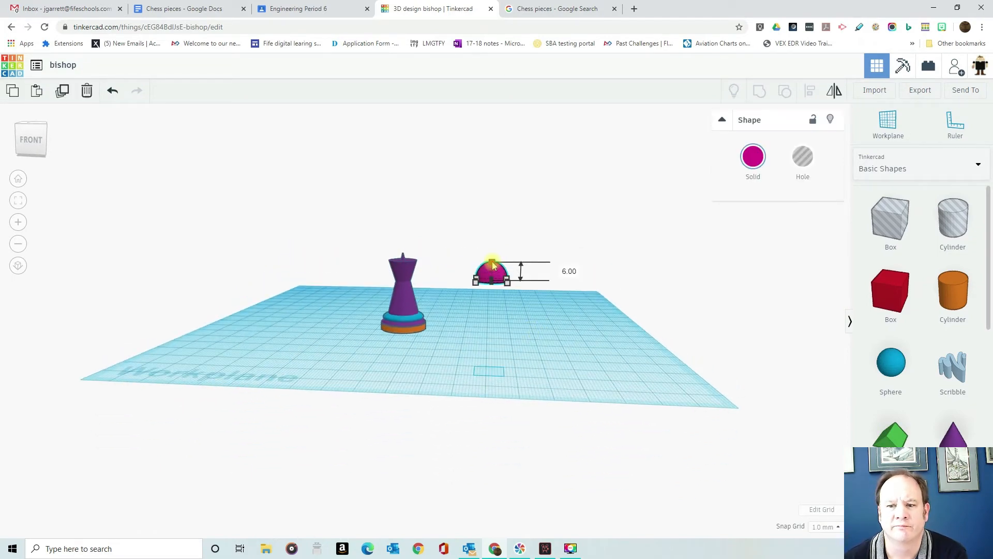
pyautogui.moveTo(489, 240); pyautogui.dragTo(491, 242)
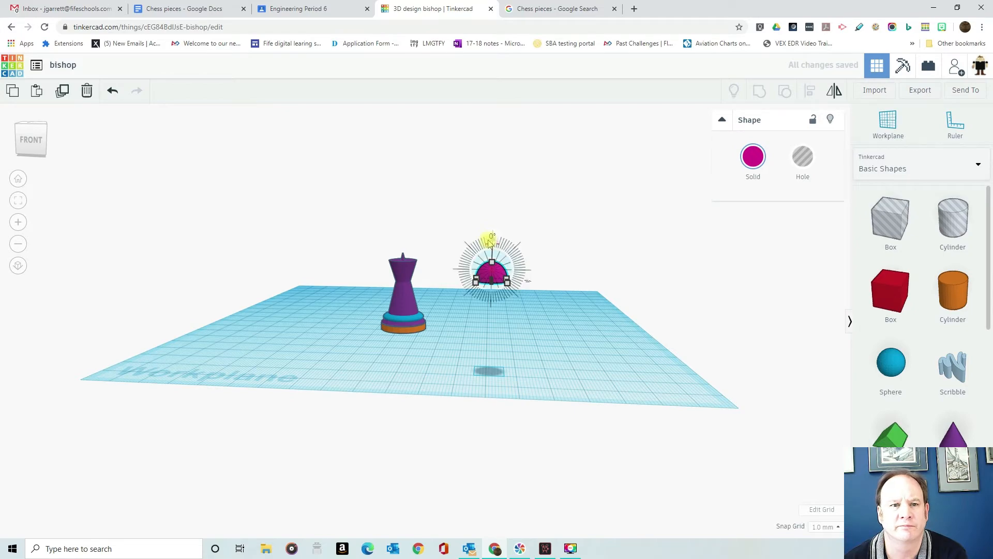
pyautogui.moveTo(573, 209); pyautogui.dragTo(553, 275)
pyautogui.moveTo(491, 270); pyautogui.dragTo(404, 252)
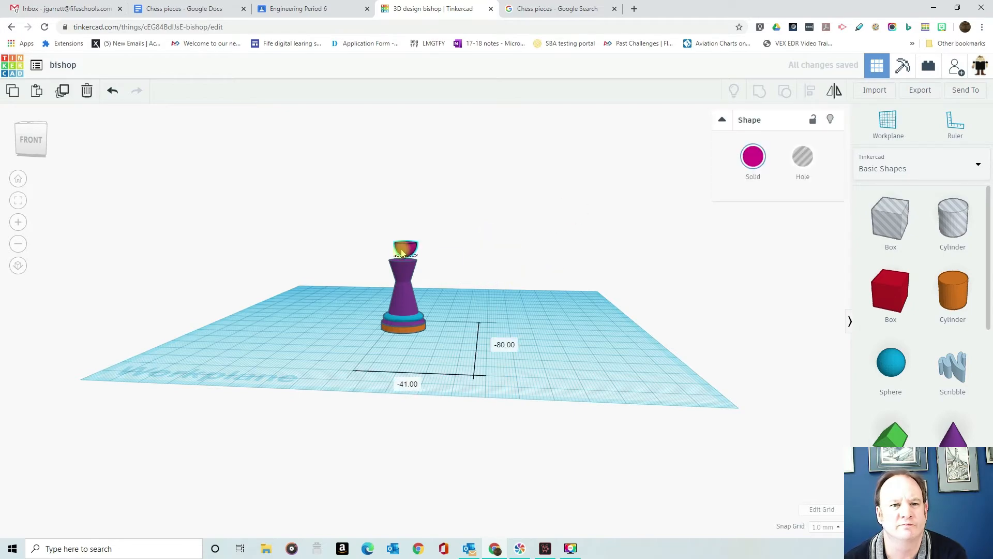
pyautogui.moveTo(402, 254); pyautogui.dragTo(448, 257, button='right')
# Select all the bishop's shapes and center-align the half sphere with the body in both horizontal directions
pyautogui.hotkey('ctrl', 'a')
pyautogui.click(814, 91)
pyautogui.click(405, 339)
pyautogui.click(372, 331)
pyautogui.moveTo(343, 338); pyautogui.dragTo(341, 403, button='right')
pyautogui.click(342, 402)
pyautogui.scroll(-5, 883, 212)
pyautogui.moveTo(891, 463); pyautogui.dragTo(456, 292)
pyautogui.moveTo(446, 325); pyautogui.dragTo(459, 305, button='right')
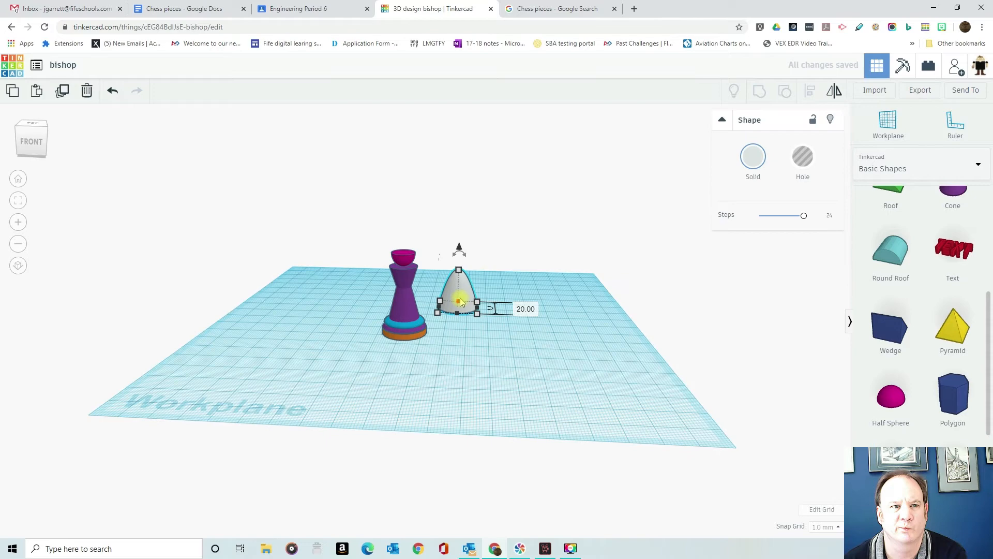
pyautogui.press('Delete')
# Set the workplane on the half sphere's flat top and add a paraboloid there with a base width of 10 mm
pyautogui.press('w')
pyautogui.click(404, 254)
pyautogui.moveTo(891, 463); pyautogui.dragTo(422, 259)
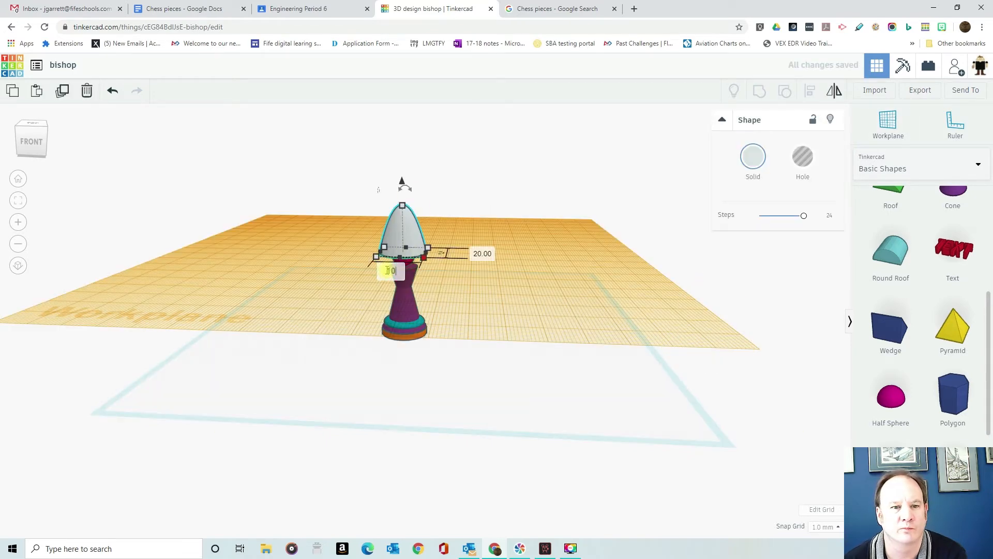
pyautogui.click(481, 256)
pyautogui.write('10')
pyautogui.press('Return')
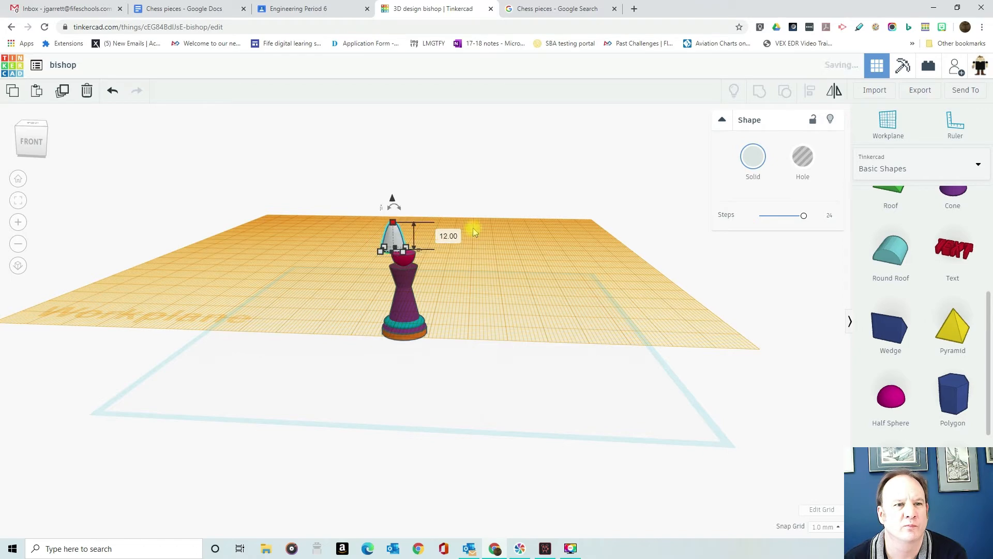
# Move the paraboloid onto the half sphere and center-align it with the rest of the bishop
pyautogui.moveTo(473, 227); pyautogui.dragTo(391, 267, button='right')
pyautogui.moveTo(396, 265); pyautogui.dragTo(409, 269)
pyautogui.hotkey('ctrl', 'a')
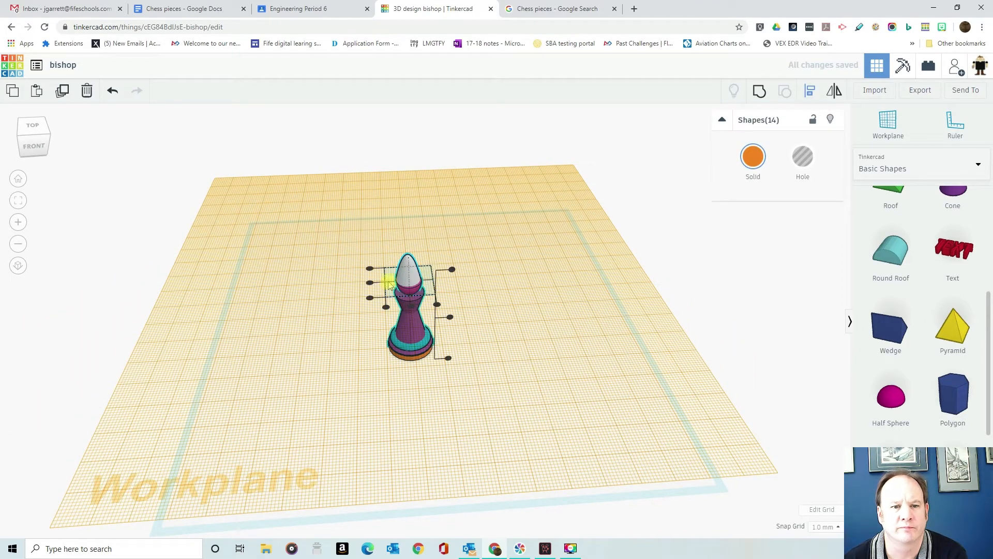
pyautogui.click(509, 299)
pyautogui.moveTo(725, 328); pyautogui.dragTo(636, 371, button='right')
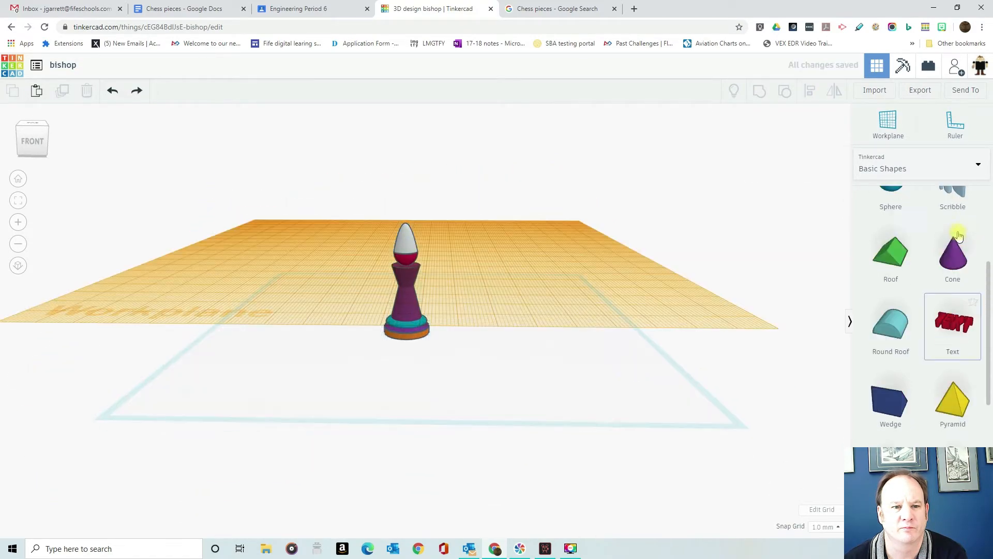
# Add a red box beside the bishop and a sphere on the other side, resizing the sphere to 4 mm
pyautogui.scroll(5, 891, 289)
pyautogui.moveTo(891, 290); pyautogui.dragTo(540, 274)
pyautogui.moveTo(890, 366); pyautogui.dragTo(312, 256)
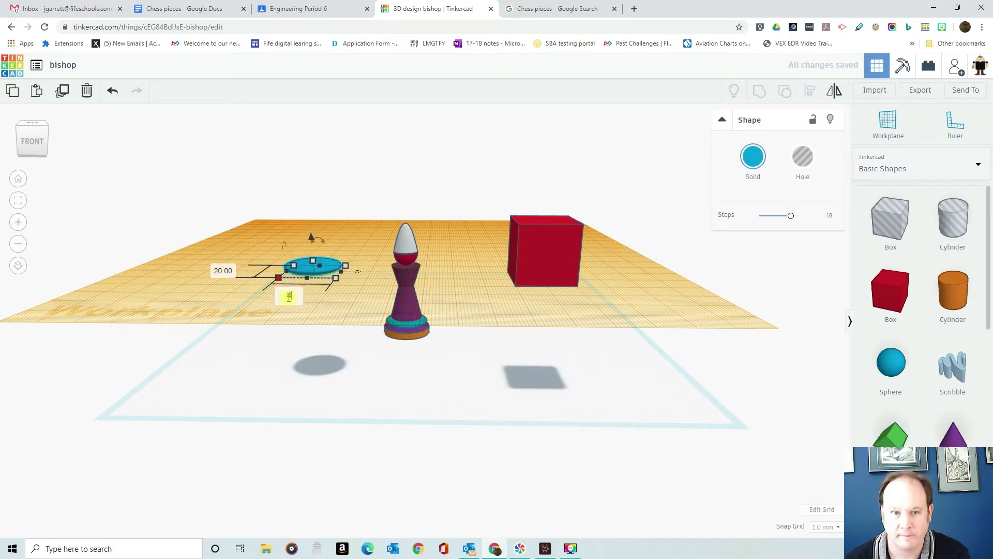
pyautogui.click(219, 270)
pyautogui.write('4')
pyautogui.click(362, 284)
# Raise the small sphere and move it over to the tip of the bishop's paraboloid
pyautogui.click(337, 262)
pyautogui.moveTo(337, 232); pyautogui.dragTo(337, 193)
pyautogui.moveTo(357, 222); pyautogui.dragTo(489, 270, button='right')
pyautogui.moveTo(476, 244); pyautogui.dragTo(442, 229)
pyautogui.hotkey('ctrl', 'z')
pyautogui.moveTo(442, 233); pyautogui.dragTo(546, 298, button='right')
pyautogui.click(480, 285)
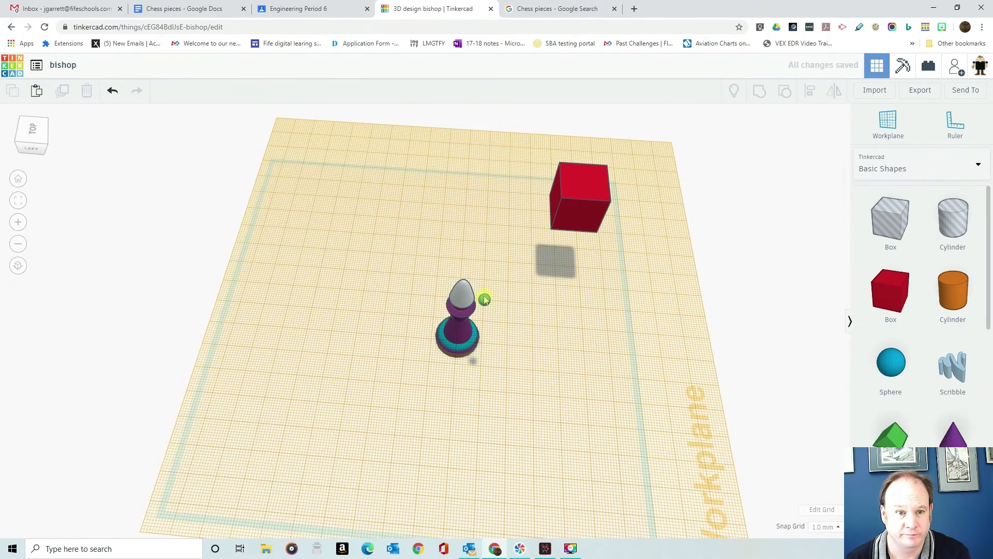
pyautogui.moveTo(484, 297); pyautogui.dragTo(466, 278)
pyautogui.click(484, 348)
pyautogui.moveTo(483, 348); pyautogui.dragTo(245, 291, button='right')
# Adjust the small sphere's position and height at the paraboloid's tip, undoing the last adjustment
pyautogui.moveTo(409, 212)
pyautogui.mouseDown()
pyautogui.moveTo(418, 217)
pyautogui.moveTo(414, 209)
pyautogui.mouseUp()
pyautogui.moveTo(413, 211); pyautogui.dragTo(433, 294, button='right')
pyautogui.click(433, 294)
pyautogui.moveTo(415, 291); pyautogui.dragTo(416, 331)
pyautogui.moveTo(439, 376); pyautogui.dragTo(421, 284, button='right')
pyautogui.moveTo(415, 210); pyautogui.dragTo(416, 224)
pyautogui.hotkey('ctrl', 'z')
# Nudge the sphere onto the tip, select the whole bishop and center-align the sphere with it
pyautogui.click(415, 233)
pyautogui.moveTo(449, 249); pyautogui.dragTo(573, 272, button='right')
pyautogui.moveTo(466, 263); pyautogui.dragTo(464, 261)
pyautogui.moveTo(411, 232); pyautogui.dragTo(513, 397)
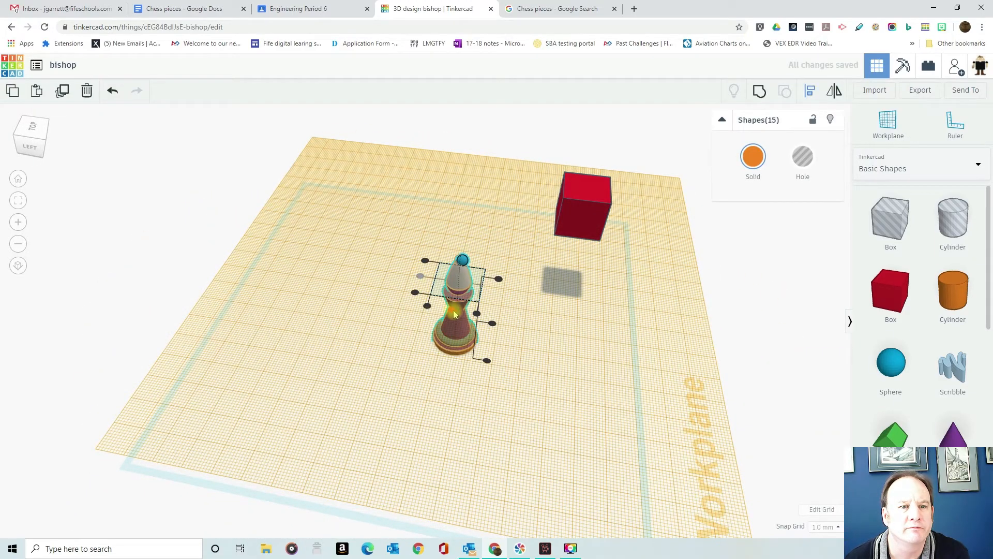
pyautogui.click(530, 317)
pyautogui.moveTo(530, 317); pyautogui.dragTo(393, 238, button='right')
# Set the red box's base dimensions to 5 mm and 1 mm
pyautogui.click(583, 259)
pyautogui.moveTo(583, 260); pyautogui.dragTo(385, 339, button='right')
pyautogui.moveTo(266, 365)
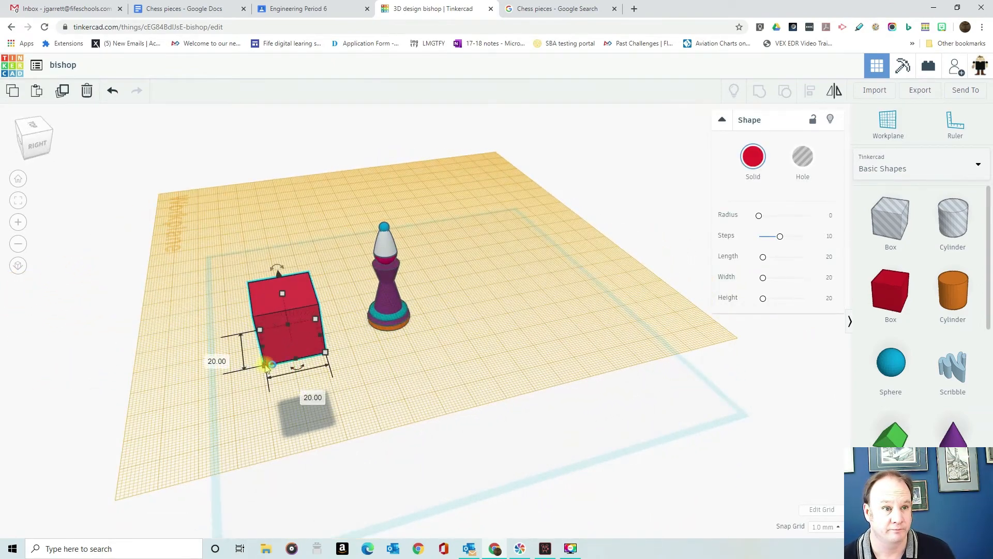
pyautogui.write('5')
pyautogui.press('Return')
pyautogui.moveTo(193, 393); pyautogui.dragTo(344, 391, button='right')
pyautogui.write('1')
pyautogui.press('Return')
# Set the thin red box's width to 10 mm and reduce its height to about 16 mm
pyautogui.moveTo(476, 355); pyautogui.dragTo(263, 315, button='right')
pyautogui.click(294, 335)
pyautogui.write('10')
pyautogui.press('Return')
pyautogui.moveTo(297, 255); pyautogui.dragTo(298, 269)
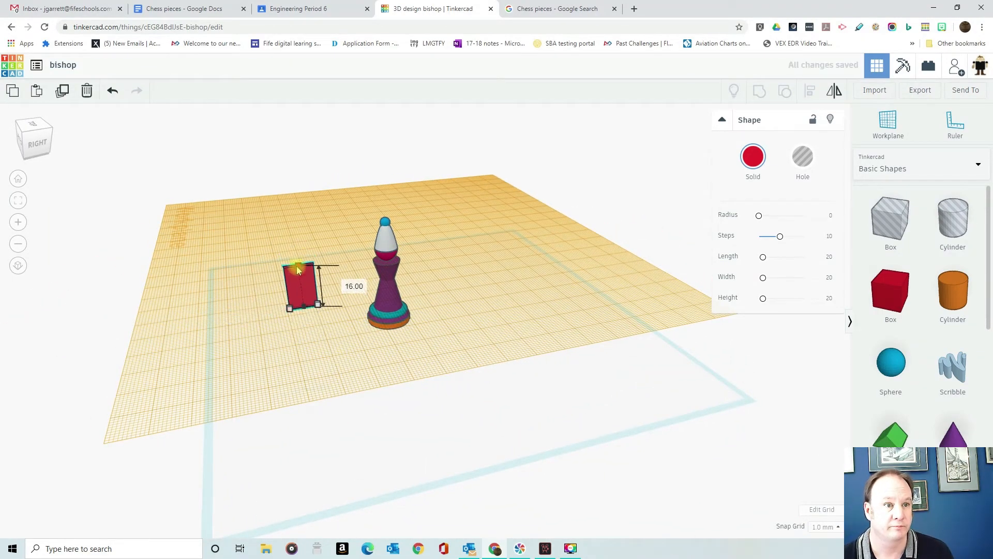
# Tilt the thin box diagonally, move it into the bishop's head and turn it into a hole
pyautogui.moveTo(298, 280); pyautogui.dragTo(486, 283, button='right')
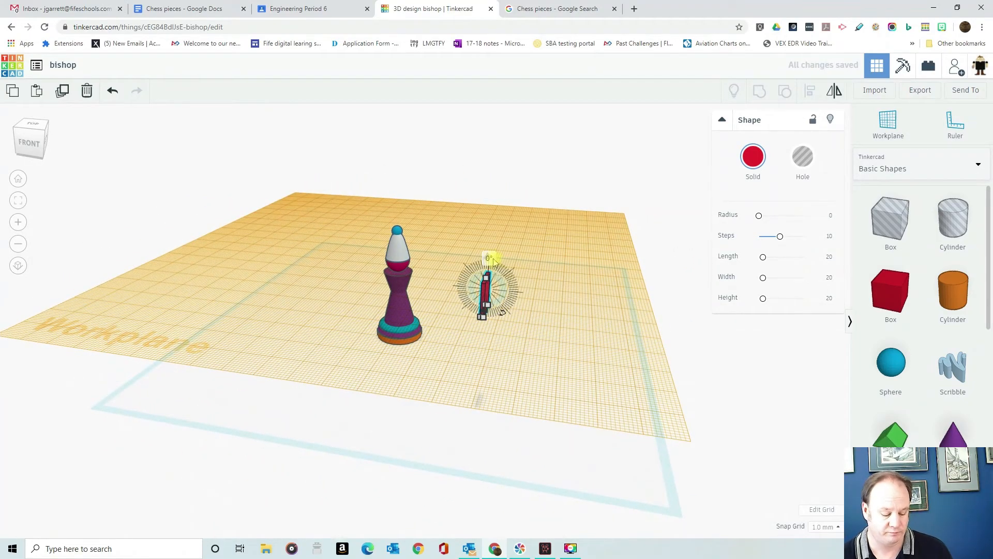
pyautogui.moveTo(500, 247); pyautogui.dragTo(500, 249)
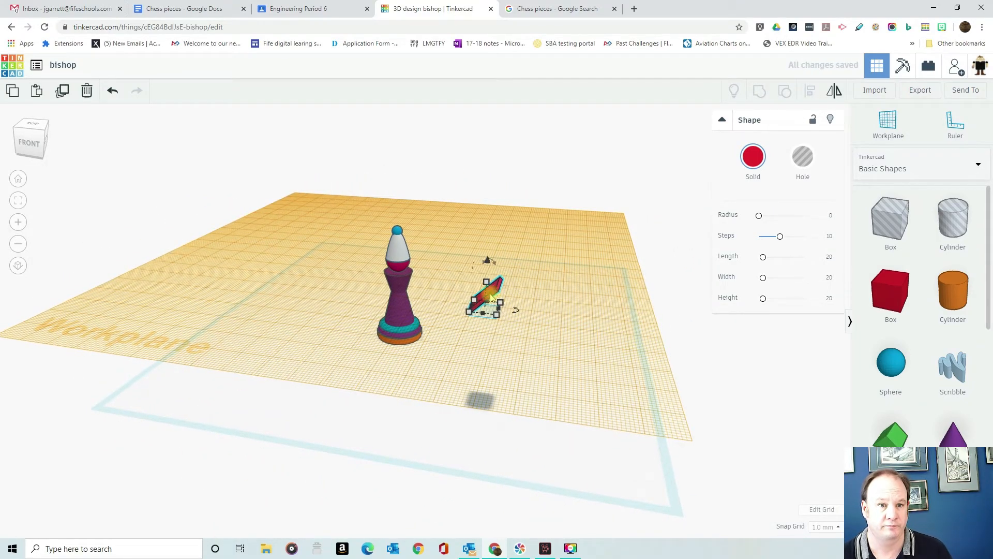
pyautogui.moveTo(491, 294); pyautogui.dragTo(410, 243)
pyautogui.moveTo(414, 251); pyautogui.dragTo(259, 259, button='right')
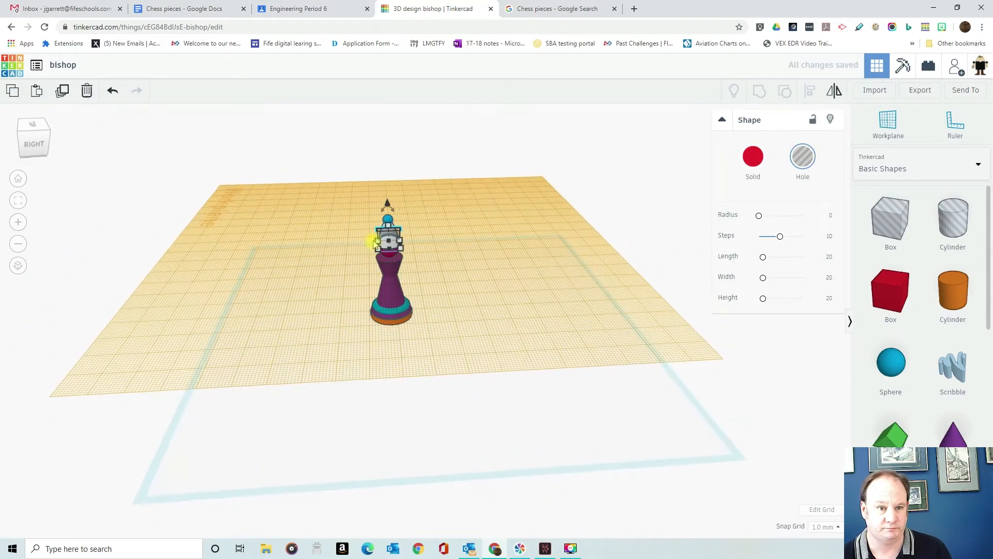
# Adjust the hole box's position so it crosses one side of the bishop's head
pyautogui.click(406, 236)
pyautogui.moveTo(390, 222); pyautogui.dragTo(572, 273, button='right')
pyautogui.click(418, 251)
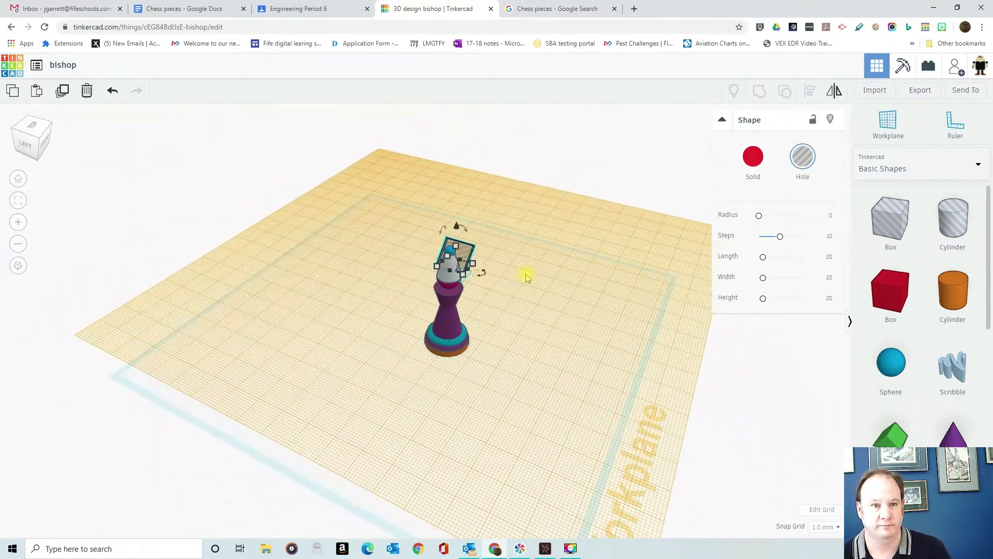
# Group all the bishop's shapes with the hole box to cut the slot, and return the workplane to the base plane
pyautogui.moveTo(504, 253); pyautogui.dragTo(334, 372, button='right')
pyautogui.click(759, 91)
pyautogui.click(455, 276)
# Examine the finished bishop from several angles and distances, checking the diagonal slot and the head
pyautogui.moveTo(456, 278); pyautogui.dragTo(457, 251, button='right')
pyautogui.scroll(5, 423, 250)
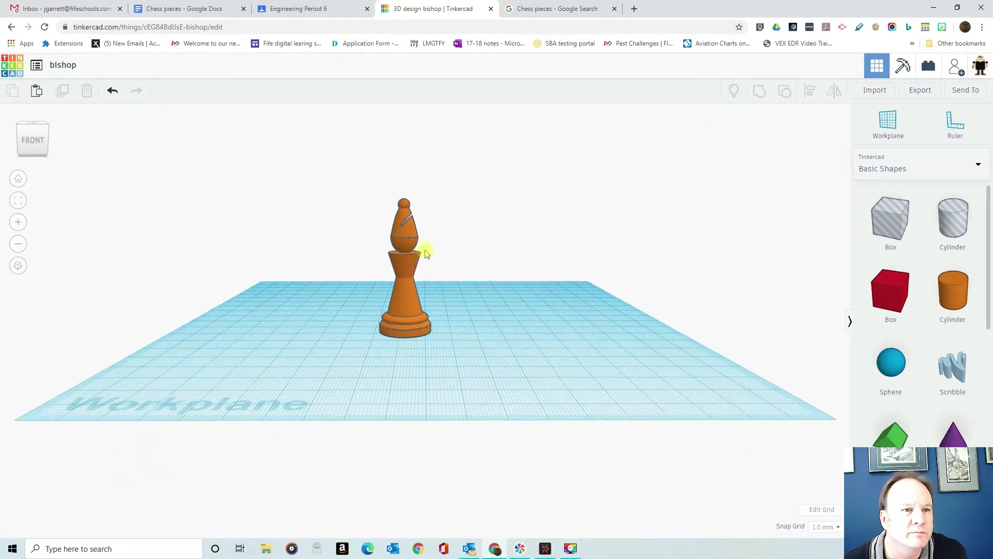
pyautogui.moveTo(426, 247); pyautogui.dragTo(428, 262, button='right')
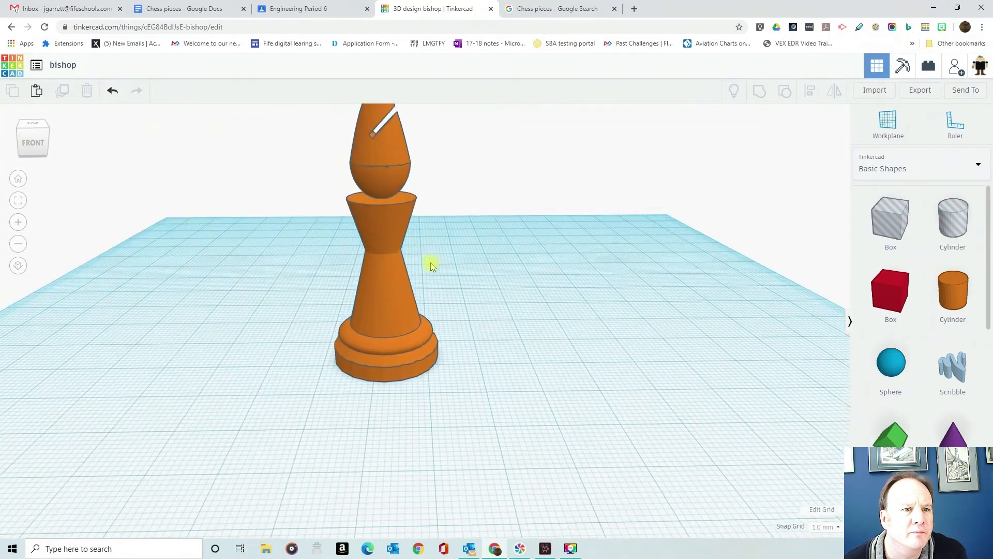
pyautogui.scroll(-4, 435, 145)
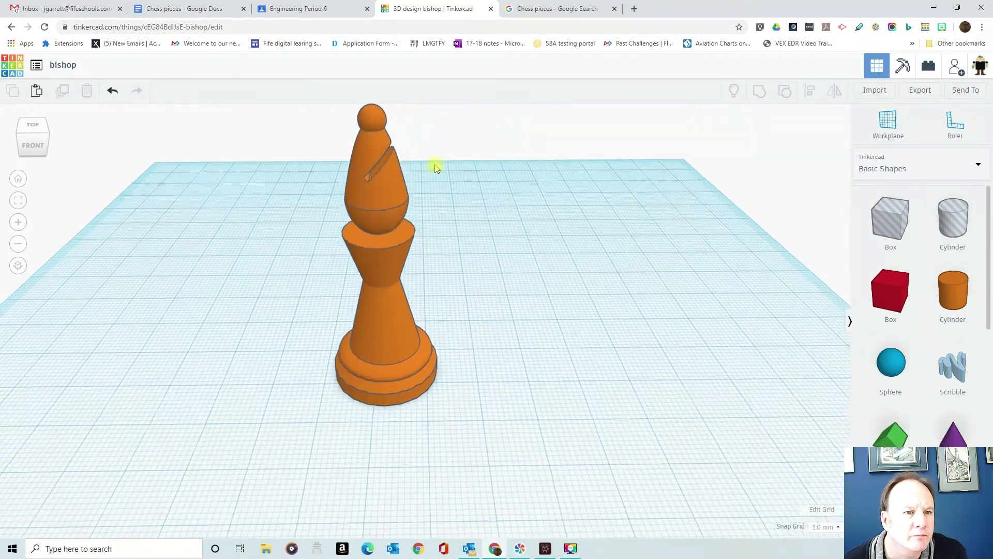
pyautogui.scroll(4, 429, 185)
pyautogui.scroll(-3, 427, 189)
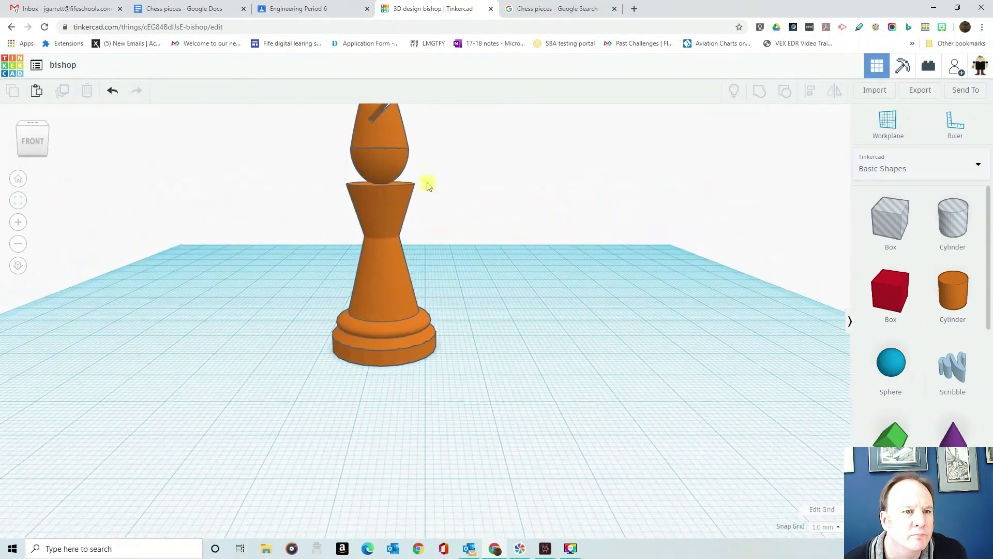
pyautogui.scroll(-1, 428, 191)
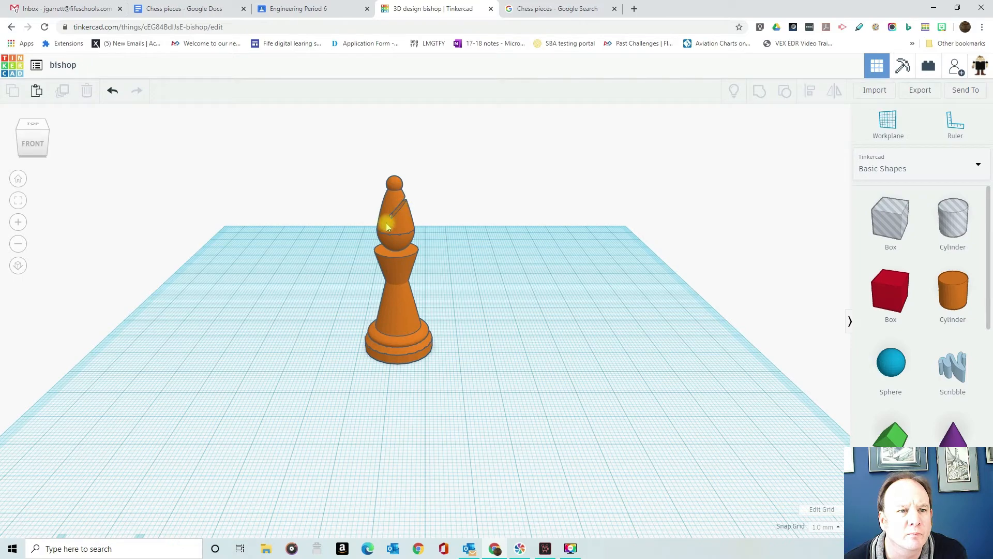
pyautogui.moveTo(477, 263)
pyautogui.mouseDown(button='right')
pyautogui.moveTo(468, 289)
pyautogui.moveTo(467, 266)
pyautogui.moveTo(467, 274)
pyautogui.mouseUp(button='right')
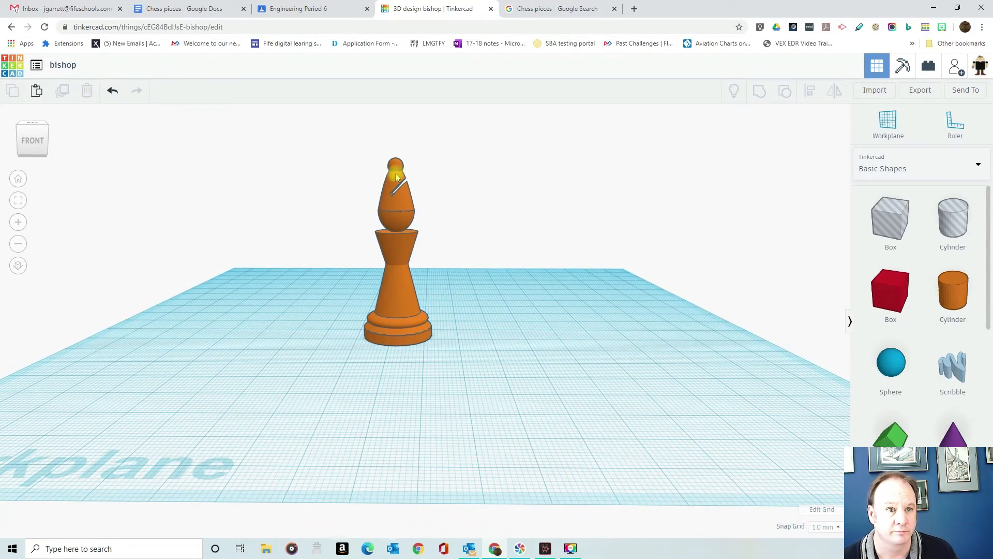
# Return to the dashboard and open the King design for editing
pyautogui.click(15, 69)
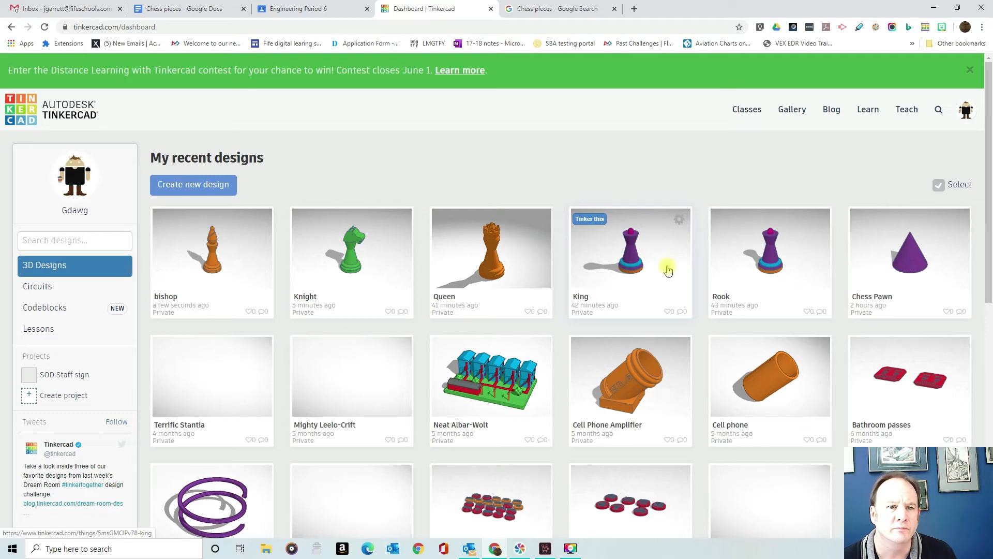
pyautogui.click(631, 263)
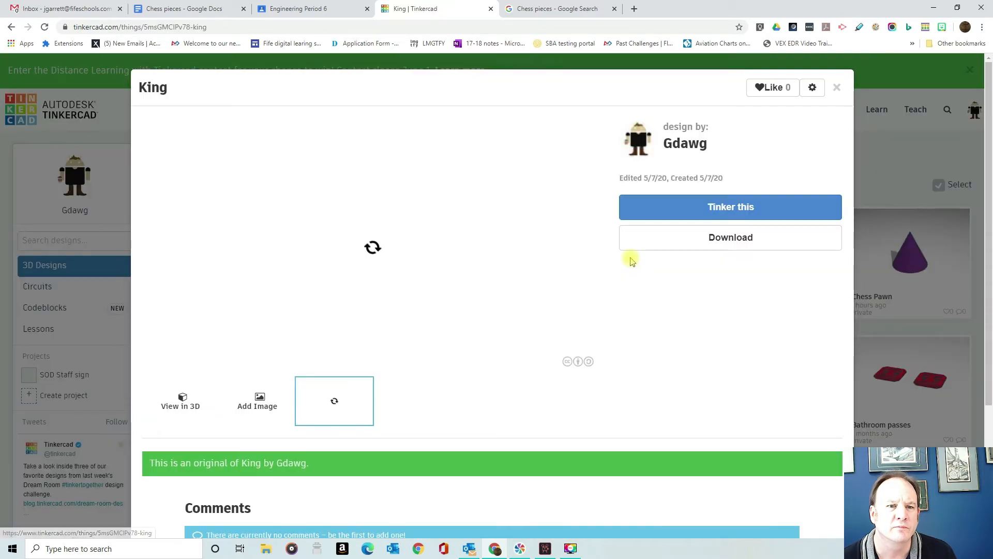
pyautogui.click(723, 208)
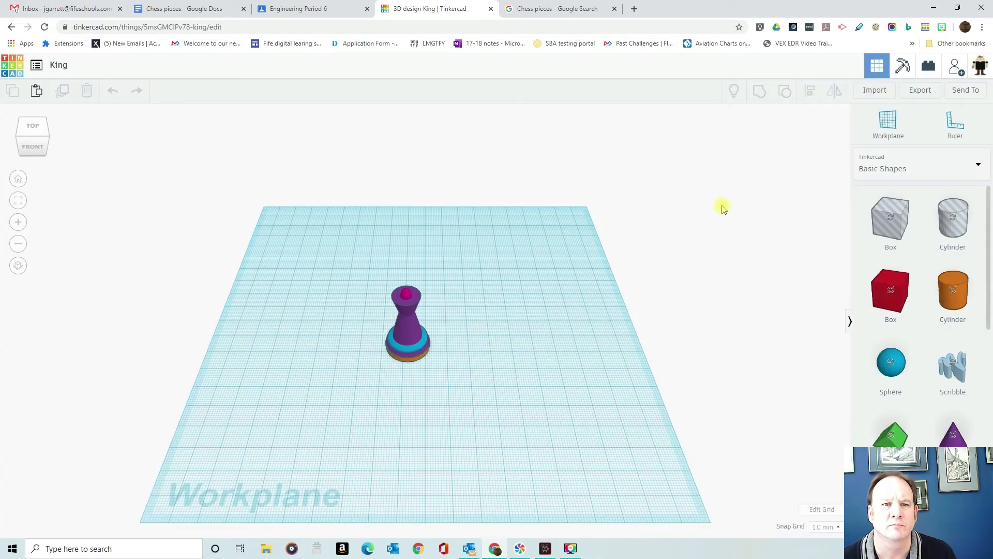
# Delete the pink half sphere from the top of the king's body
pyautogui.moveTo(481, 325); pyautogui.dragTo(485, 290, button='right')
pyautogui.click(408, 251)
pyautogui.moveTo(455, 233); pyautogui.dragTo(464, 263, button='right')
pyautogui.press('Delete')
pyautogui.scroll(-6, 953, 425)
pyautogui.moveTo(891, 414); pyautogui.dragTo(501, 310)
pyautogui.click(412, 261)
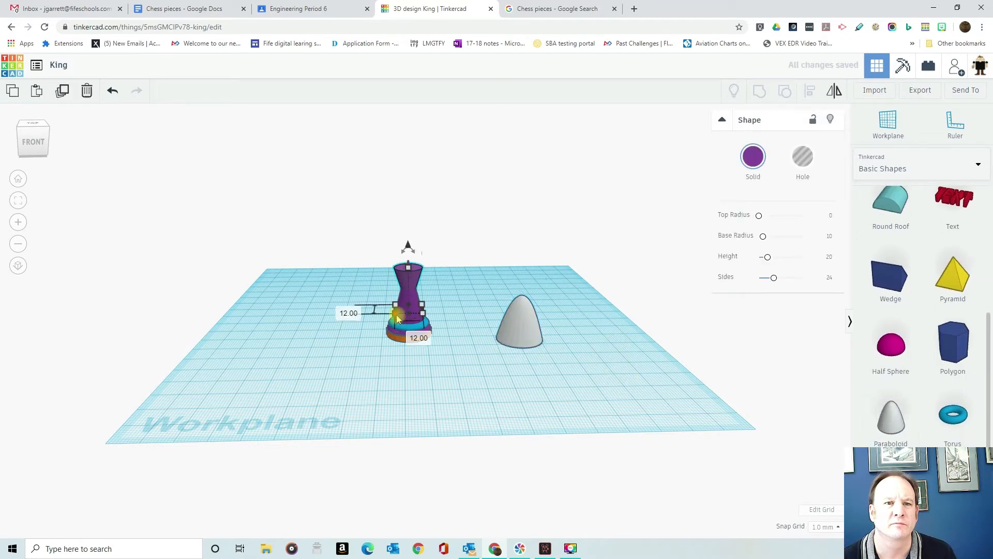
pyautogui.click(516, 338)
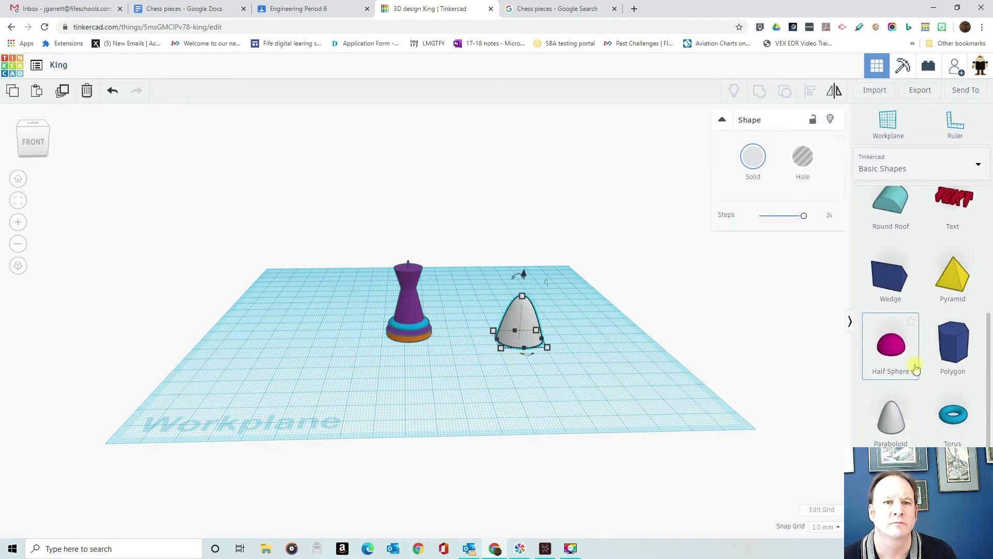
pyautogui.scroll(5, 914, 367)
pyautogui.moveTo(953, 293); pyautogui.dragTo(341, 357)
pyautogui.moveTo(349, 352)
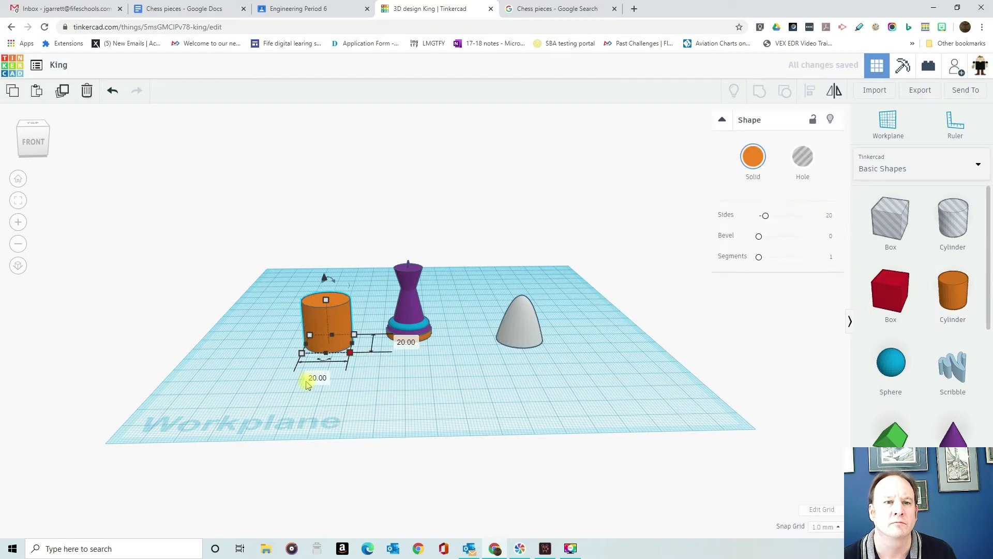
pyautogui.press('Delete')
pyautogui.click(517, 329)
pyautogui.press('Delete')
# Set the workplane on the king's top and add a cylinder beside it, flattened and resized to 13 mm across
pyautogui.press('w')
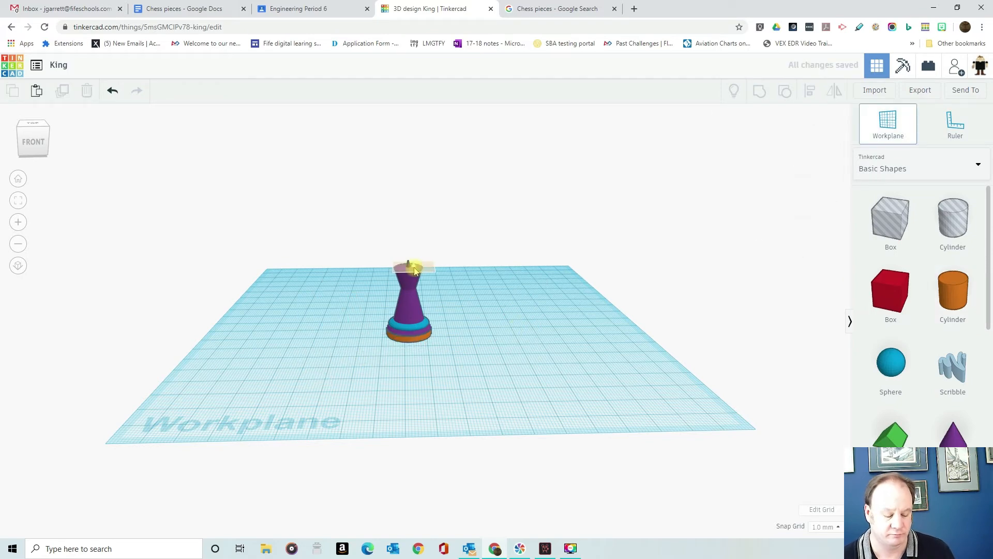
pyautogui.moveTo(953, 293); pyautogui.dragTo(498, 291)
pyautogui.moveTo(497, 246); pyautogui.dragTo(501, 303)
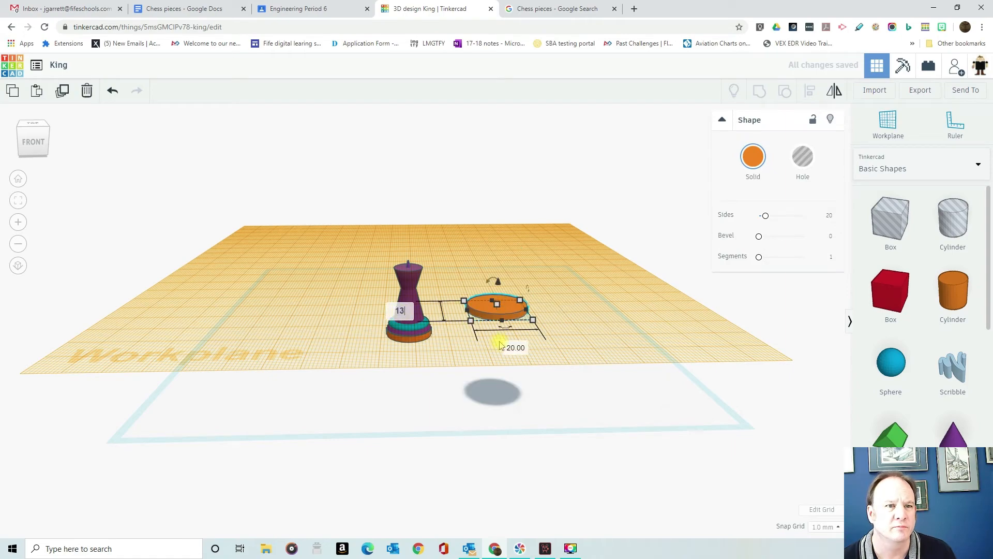
pyautogui.click(512, 350)
pyautogui.write('13')
pyautogui.press('Return')
# Move the flat cylinder onto the king's top and center-align it with the other shapes
pyautogui.moveTo(438, 310); pyautogui.dragTo(523, 300, button='right')
pyautogui.moveTo(588, 280); pyautogui.dragTo(447, 270)
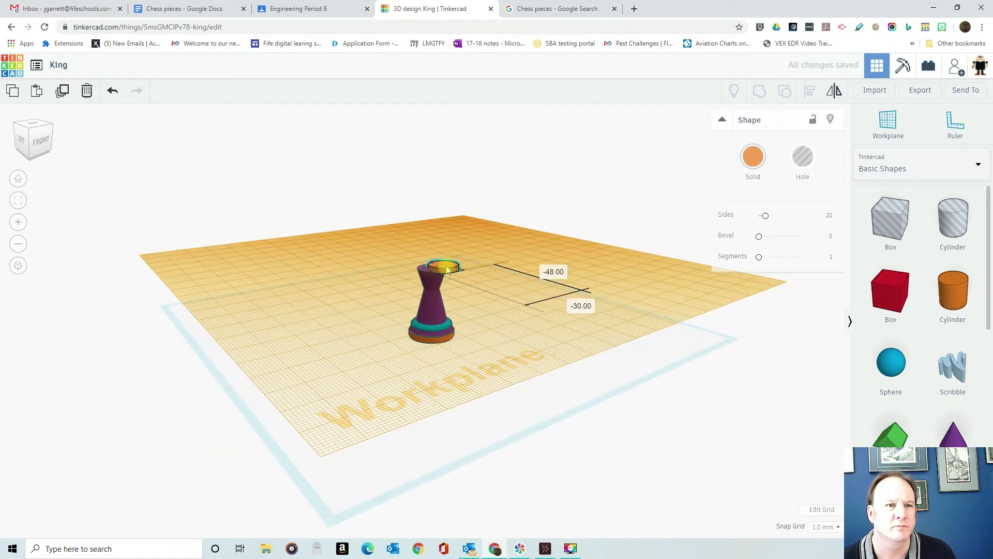
pyautogui.moveTo(447, 270); pyautogui.dragTo(439, 317, button='right')
pyautogui.hotkey('ctrl', 'a')
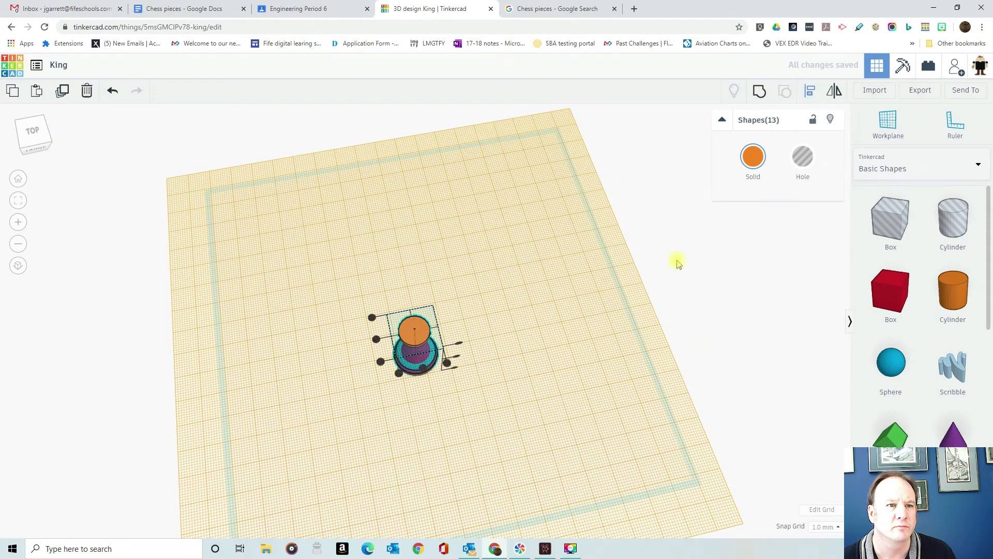
pyautogui.click(511, 315)
pyautogui.moveTo(515, 281); pyautogui.dragTo(498, 246, button='right')
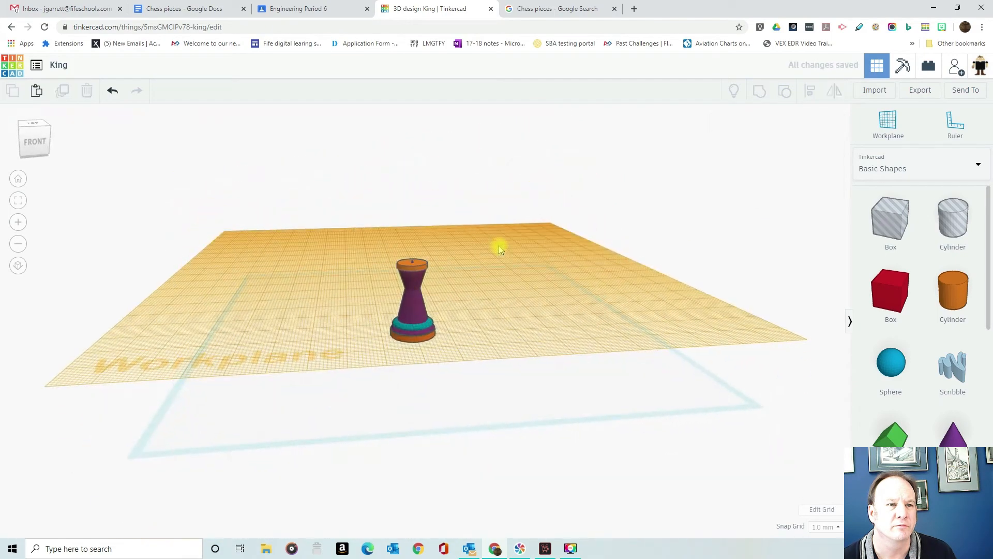
# Set the workplane on the flat cylinder at the king's top and add a paraboloid beside the piece
pyautogui.scroll(-3, 892, 297)
pyautogui.press('w')
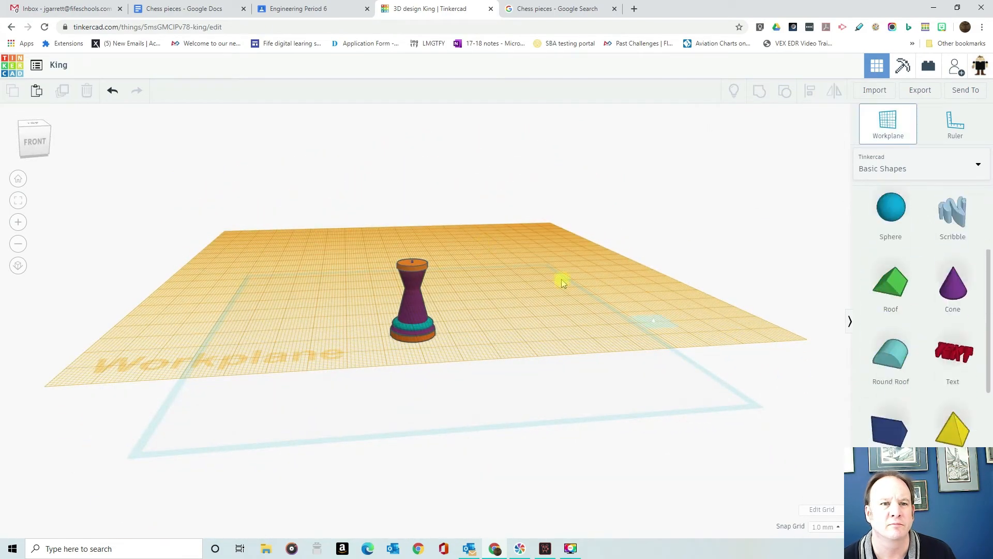
pyautogui.click(414, 262)
pyautogui.scroll(-3, 910, 442)
pyautogui.moveTo(891, 417); pyautogui.dragTo(491, 284)
# Resize the paraboloid's footprint to 12 mm and move it onto the king's top
pyautogui.click(476, 288)
pyautogui.click(521, 307)
pyautogui.write('12')
pyautogui.press('Return')
pyautogui.press('Return')
pyautogui.moveTo(505, 259); pyautogui.dragTo(414, 256)
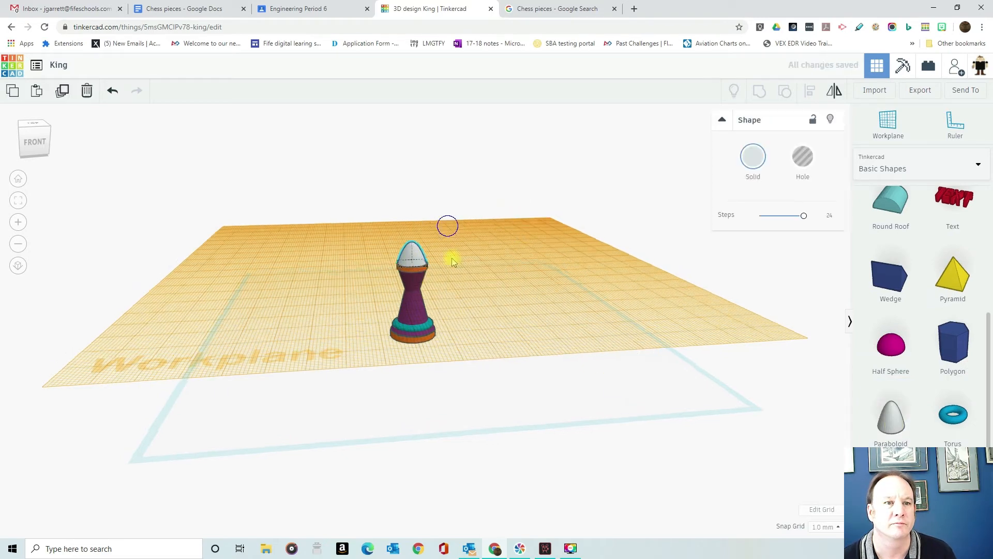
# Center-align the paraboloid with the king's body in both horizontal directions
pyautogui.moveTo(448, 227); pyautogui.dragTo(475, 379, button='right')
pyautogui.keyDown('shift'); pyautogui.click(424, 349); pyautogui.keyUp('shift')
pyautogui.click(810, 92)
pyautogui.click(374, 326)
pyautogui.click(328, 308)
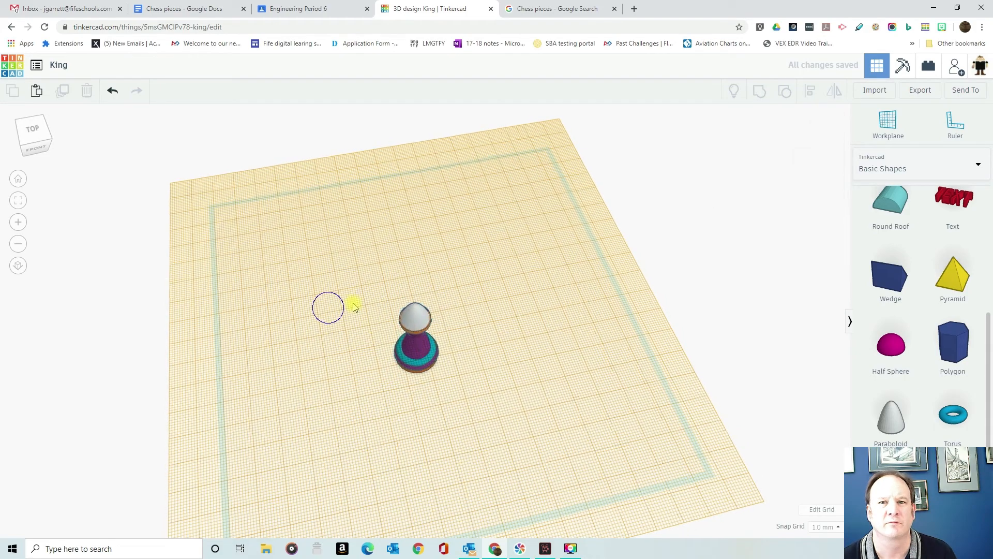
# Add a second paraboloid beside the king with a 12 mm by 12 mm footprint and a height of about 10 mm
pyautogui.moveTo(891, 416); pyautogui.dragTo(509, 305)
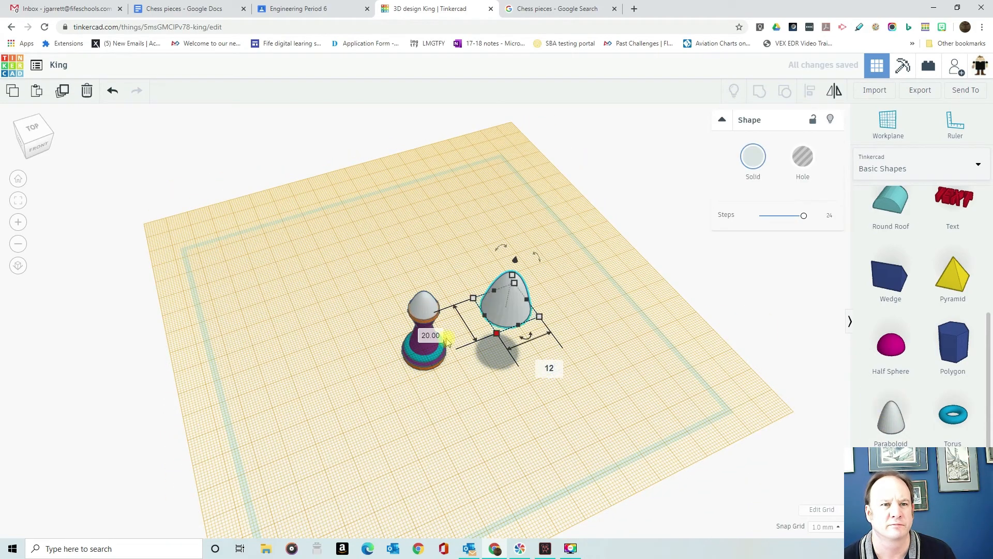
pyautogui.click(436, 336)
pyautogui.write('12')
pyautogui.press('Return')
pyautogui.moveTo(573, 298); pyautogui.dragTo(569, 223, button='right')
pyautogui.moveTo(505, 214); pyautogui.dragTo(508, 243)
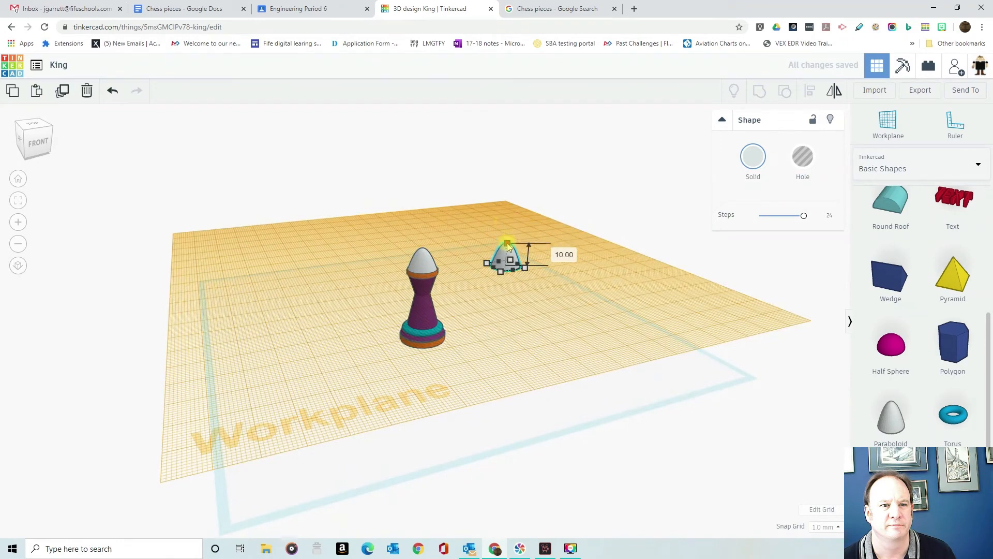
# Rotate the second paraboloid 180° so it is upside down and place it over the first one
pyautogui.click(503, 231)
pyautogui.click(506, 247)
pyautogui.click(502, 216)
pyautogui.write('180')
pyautogui.press('Return')
pyautogui.moveTo(507, 254); pyautogui.dragTo(422, 251)
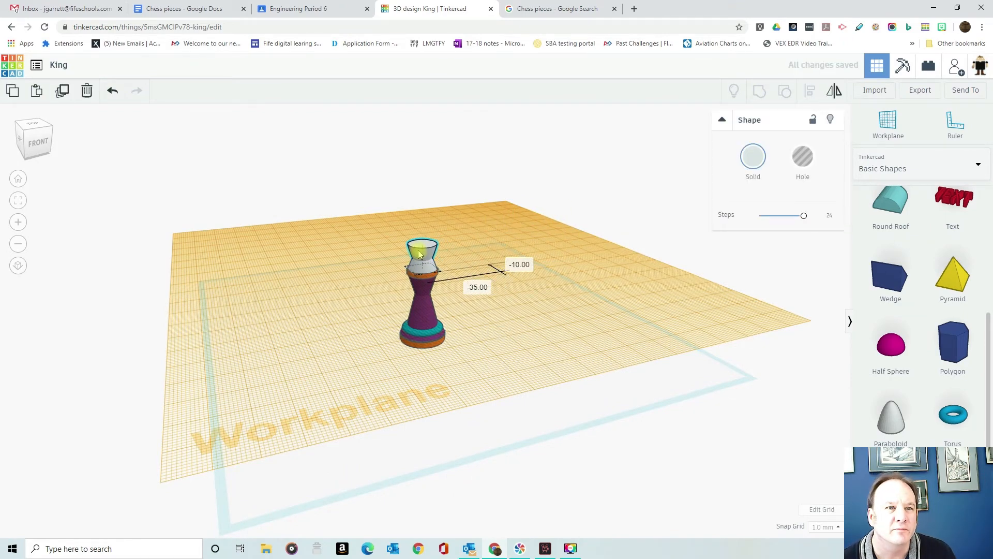
# Center-align the inverted paraboloid with the rest of the king
pyautogui.moveTo(422, 228); pyautogui.dragTo(400, 248, button='right')
pyautogui.moveTo(366, 226); pyautogui.dragTo(481, 364)
pyautogui.click(810, 92)
pyautogui.click(407, 304)
pyautogui.click(600, 336)
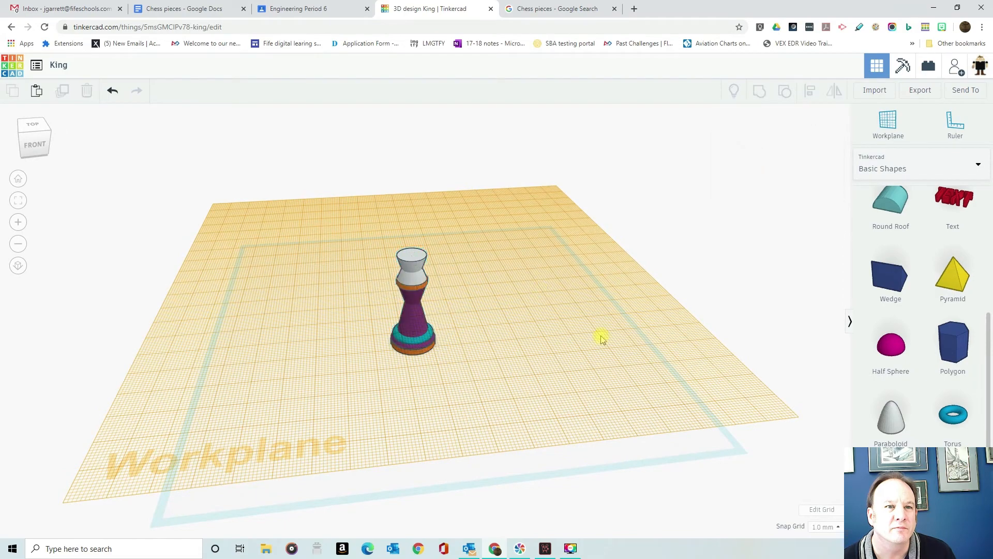
# Set the workplane on the inverted paraboloid's flat top and add a six-sided polygon beside the king
pyautogui.scroll(2, 798, 301)
pyautogui.scroll(-1, 799, 301)
pyautogui.click(888, 124)
pyautogui.click(412, 250)
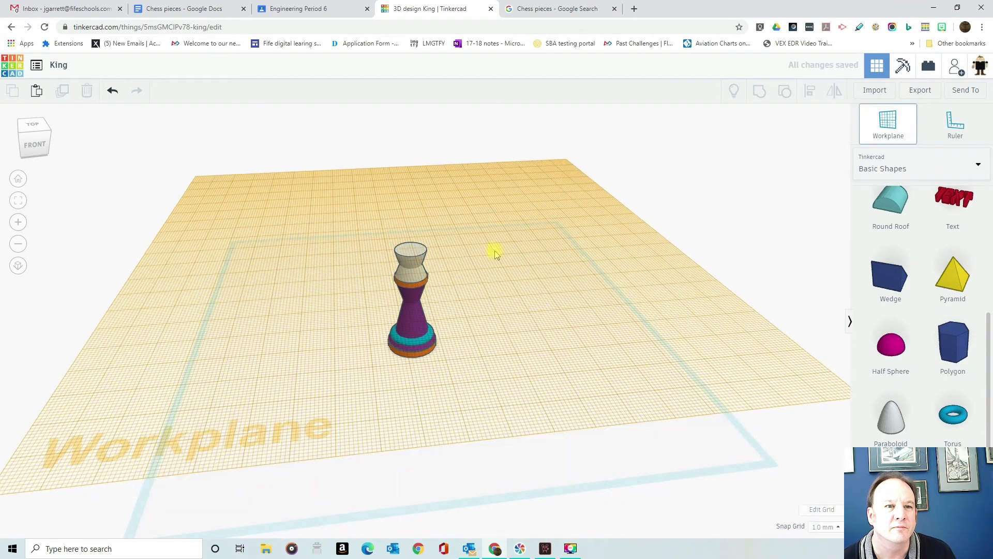
pyautogui.scroll(5, 941, 294)
pyautogui.scroll(-5, 941, 293)
pyautogui.moveTo(954, 394); pyautogui.dragTo(508, 286)
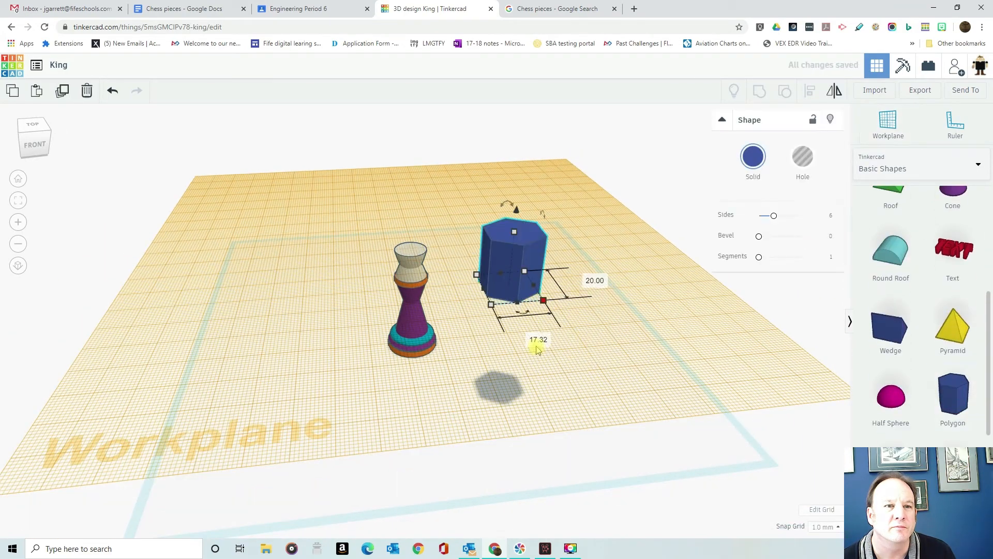
# Resize the polygon to a 5 mm by 5 mm footprint and reduce its height
pyautogui.click(588, 285)
pyautogui.write('5')
pyautogui.press('Return')
pyautogui.moveTo(559, 253); pyautogui.dragTo(543, 182, button='right')
pyautogui.moveTo(485, 185); pyautogui.dragTo(483, 221)
# Move the polygon post onto the king's top and center-align it with the other shapes
pyautogui.moveTo(472, 350); pyautogui.dragTo(466, 404, button='right')
pyautogui.moveTo(477, 349); pyautogui.dragTo(408, 292)
pyautogui.moveTo(346, 256); pyautogui.dragTo(546, 465)
pyautogui.click(810, 91)
pyautogui.click(405, 340)
pyautogui.click(362, 300)
pyautogui.click(462, 237)
# Set the workplane on top of the polygon post and add a sphere beside the king
pyautogui.moveTo(483, 315); pyautogui.dragTo(477, 262, button='right')
pyautogui.scroll(4, 937, 277)
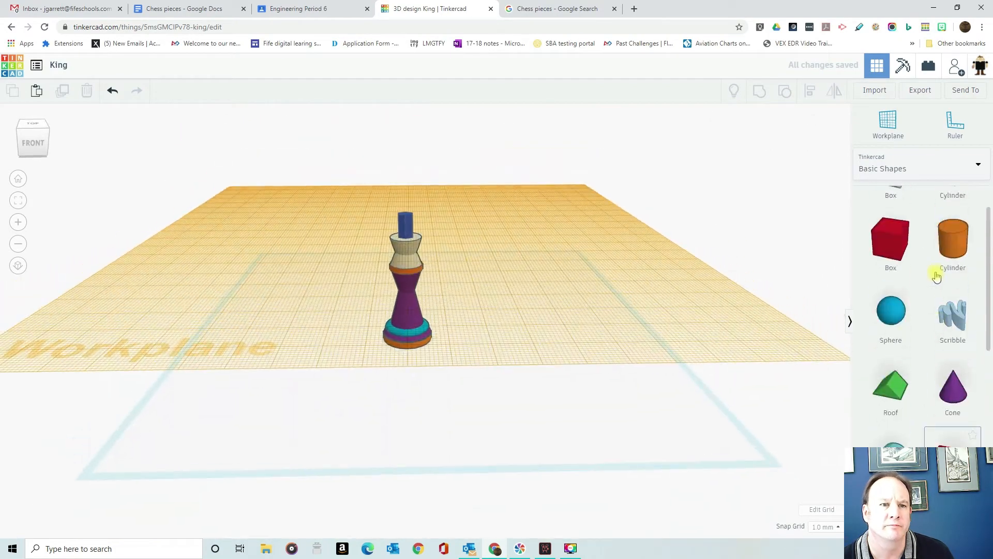
pyautogui.click(882, 310)
pyautogui.press('Escape')
pyautogui.press('w')
pyautogui.click(429, 238)
pyautogui.click(892, 310)
pyautogui.click(479, 241)
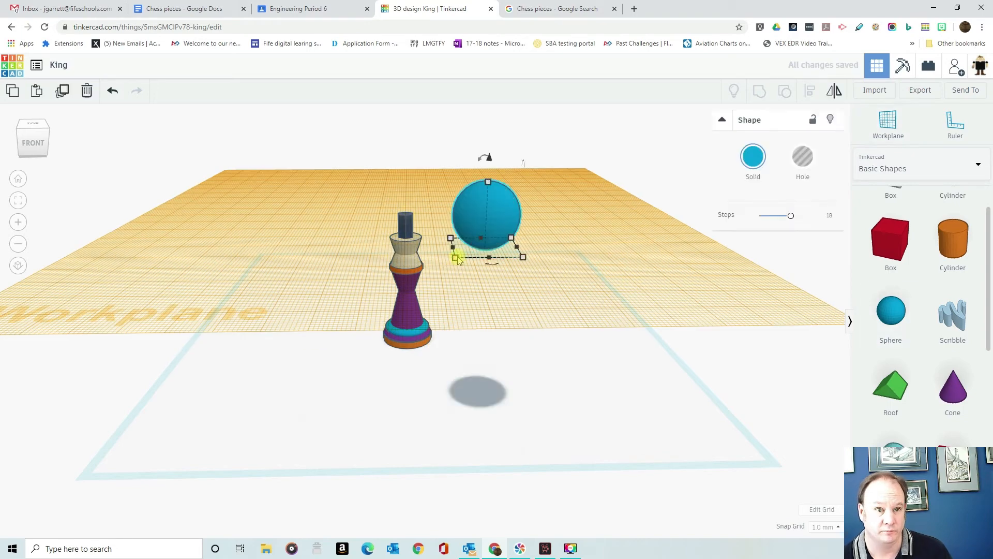
# Shrink the sphere in all directions and place it on top of the polygon post
pyautogui.press('Return')
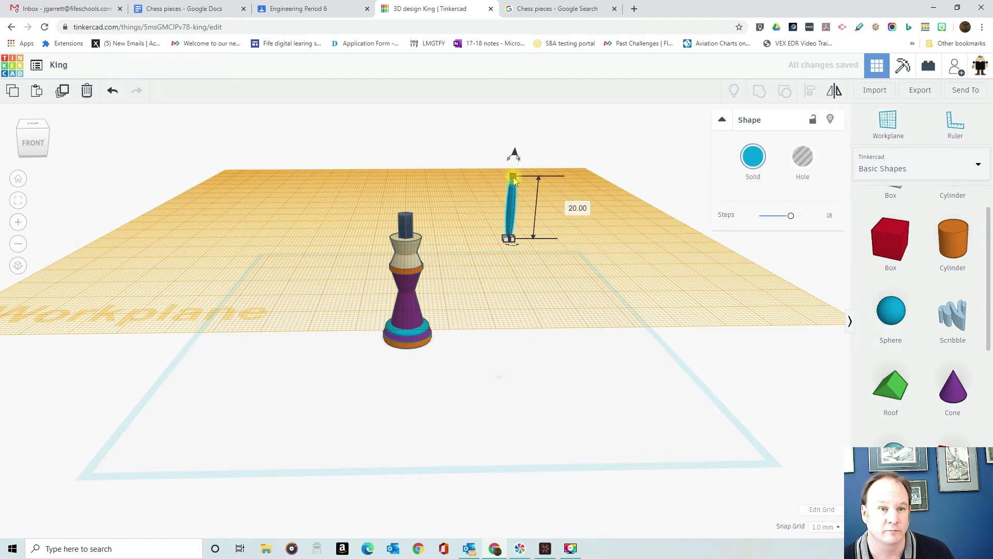
pyautogui.click(562, 258)
pyautogui.moveTo(508, 237); pyautogui.dragTo(406, 216)
# Select all shapes and center-align the small sphere with the king
pyautogui.hotkey('ctrl', 'a')
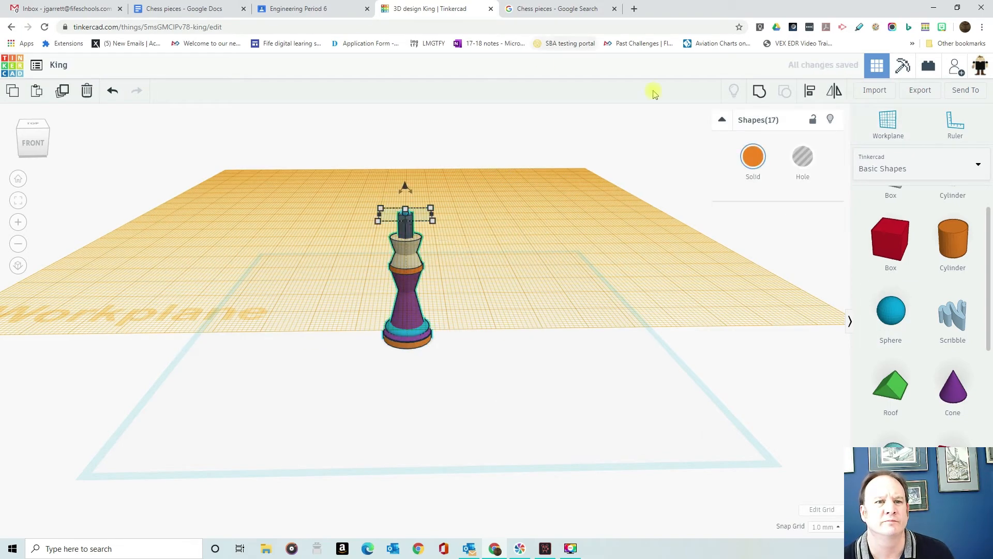
pyautogui.moveTo(528, 238); pyautogui.dragTo(528, 342, button='right')
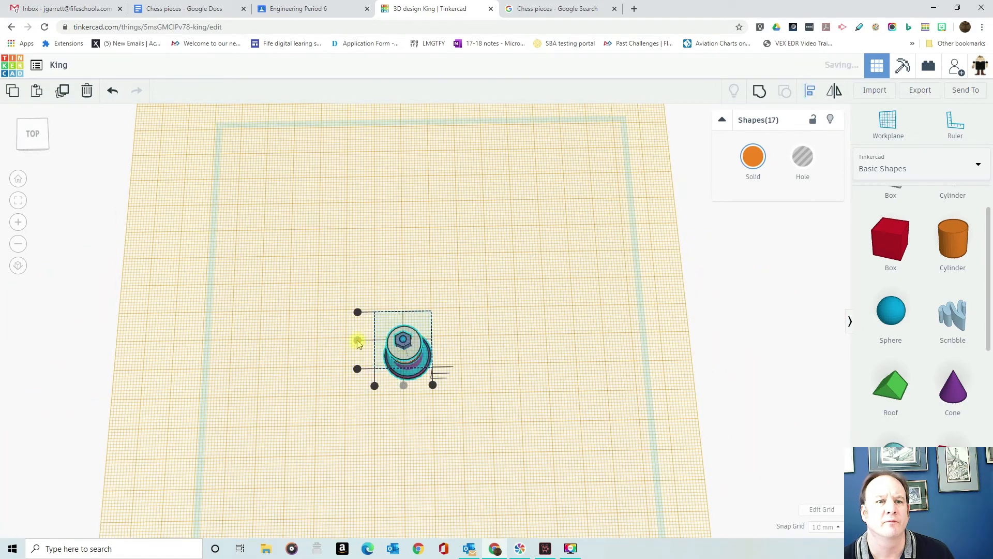
pyautogui.click(357, 341)
# Enlarge the small sphere on the post to a 3 mm by 3 mm footprint
pyautogui.moveTo(522, 413); pyautogui.dragTo(473, 333, button='right')
pyautogui.click(406, 268)
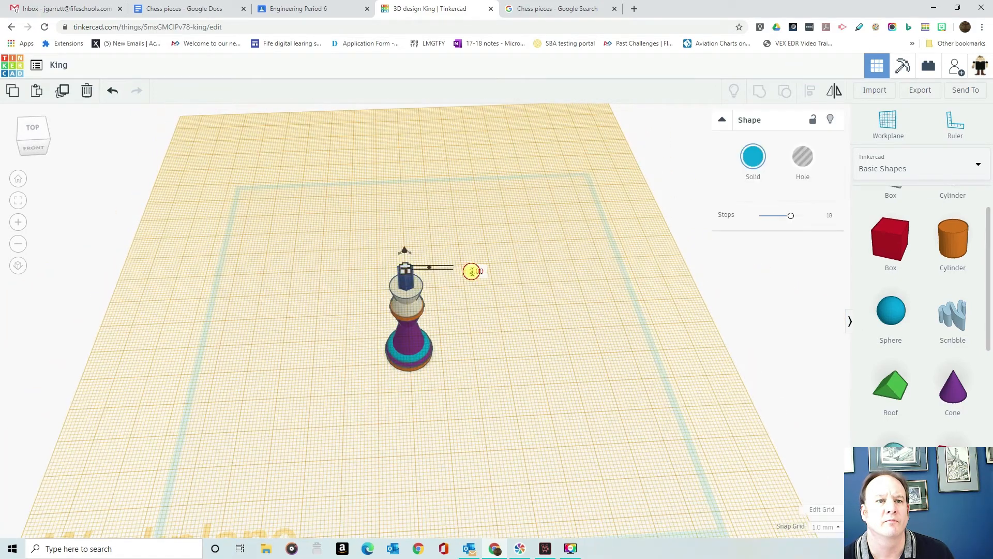
pyautogui.press('Return')
pyautogui.moveTo(461, 300); pyautogui.dragTo(442, 207, button='right')
pyautogui.click(448, 365)
pyautogui.moveTo(448, 365); pyautogui.dragTo(401, 280, button='right')
pyautogui.click(404, 200)
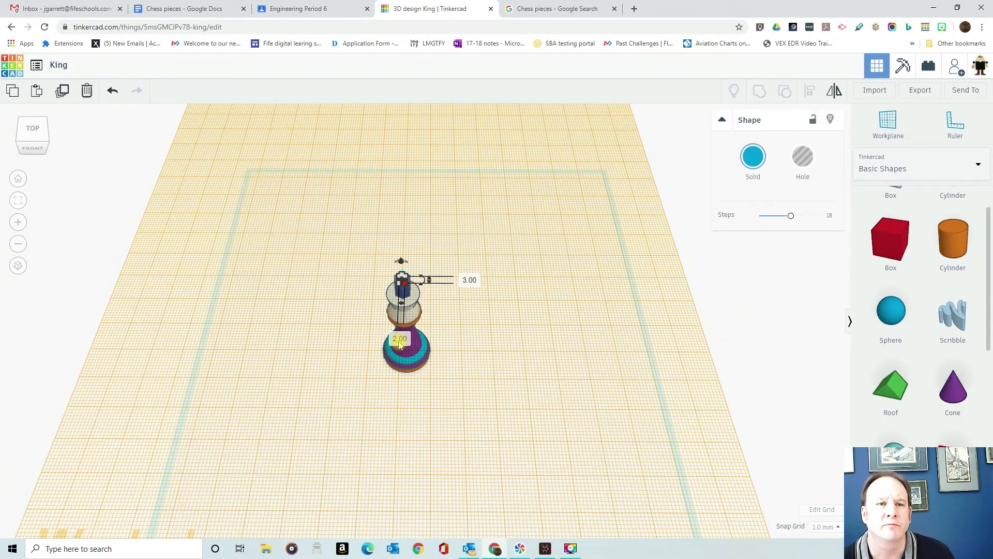
pyautogui.write('3')
pyautogui.press('Return')
# Center-align the 3 mm sphere with all the king's shapes again
pyautogui.moveTo(366, 240); pyautogui.dragTo(460, 388)
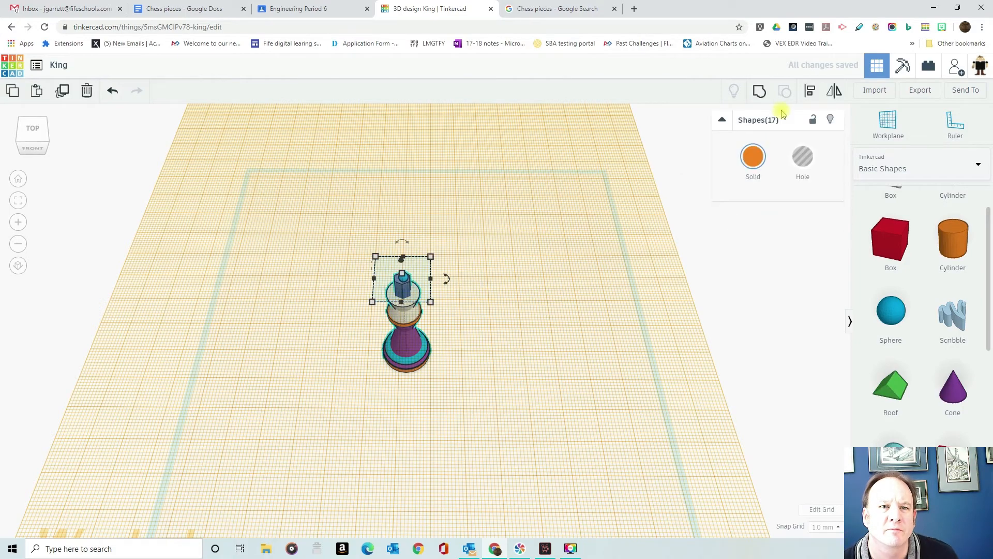
pyautogui.click(809, 91)
pyautogui.click(328, 355)
# Return the workplane to the base grid and add a red box beside the king
pyautogui.moveTo(328, 355); pyautogui.dragTo(364, 319, button='right')
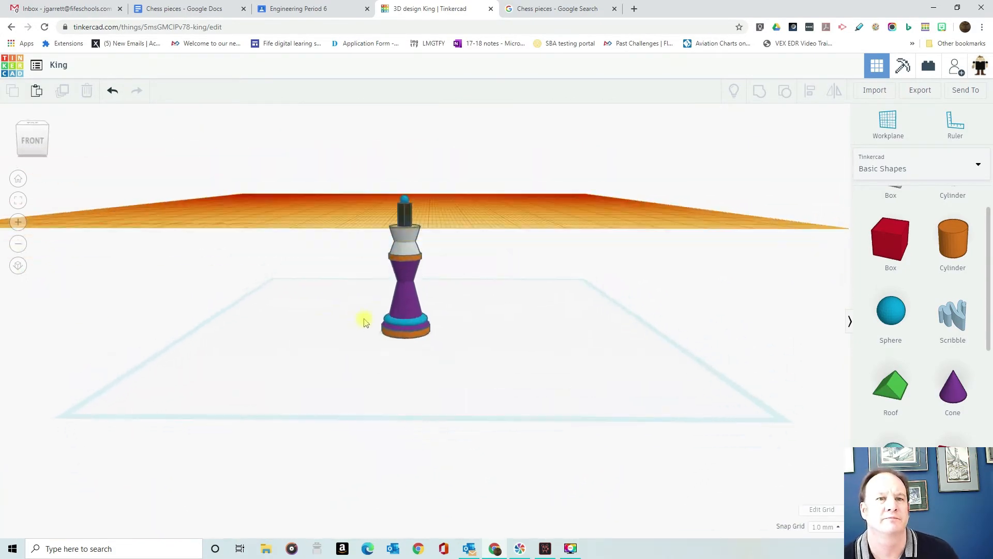
pyautogui.moveTo(891, 241); pyautogui.dragTo(534, 212)
pyautogui.moveTo(534, 212); pyautogui.dragTo(488, 259, button='right')
# Reduce the polygon post to a 3 mm by 3 mm footprint and a height of 6 mm
pyautogui.click(407, 239)
pyautogui.moveTo(406, 239); pyautogui.dragTo(407, 293)
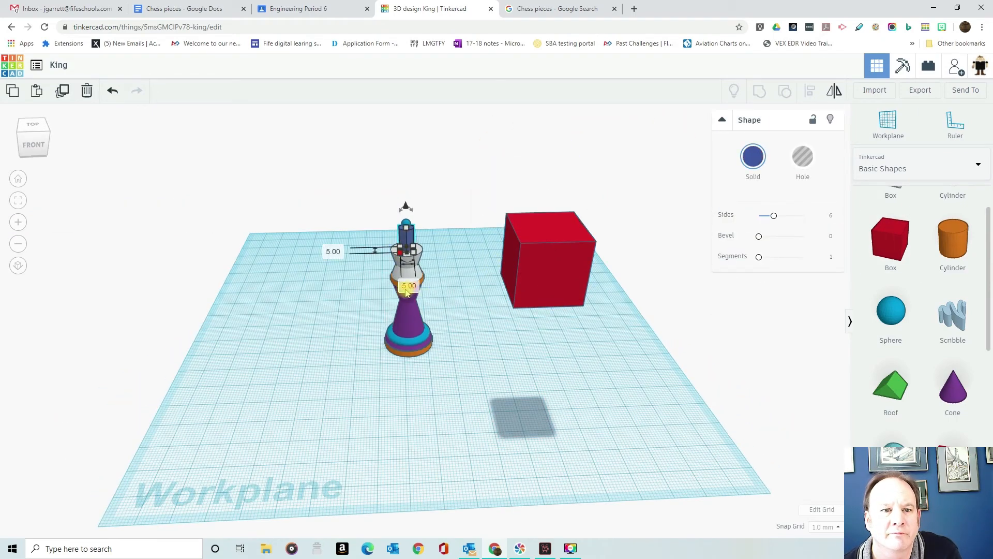
pyautogui.click(327, 250)
pyautogui.write('3')
pyautogui.press('Return')
pyautogui.click(407, 228)
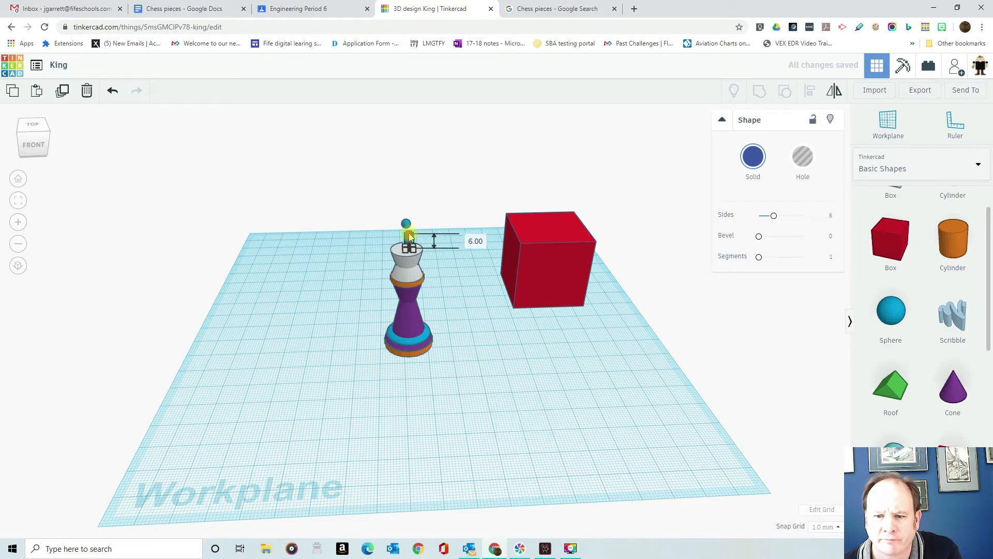
pyautogui.click(455, 221)
# Center-align the slimmer post and the sphere with the rest of the king, leaving out the red box
pyautogui.click(408, 226)
pyautogui.moveTo(438, 220); pyautogui.dragTo(433, 282, button='right')
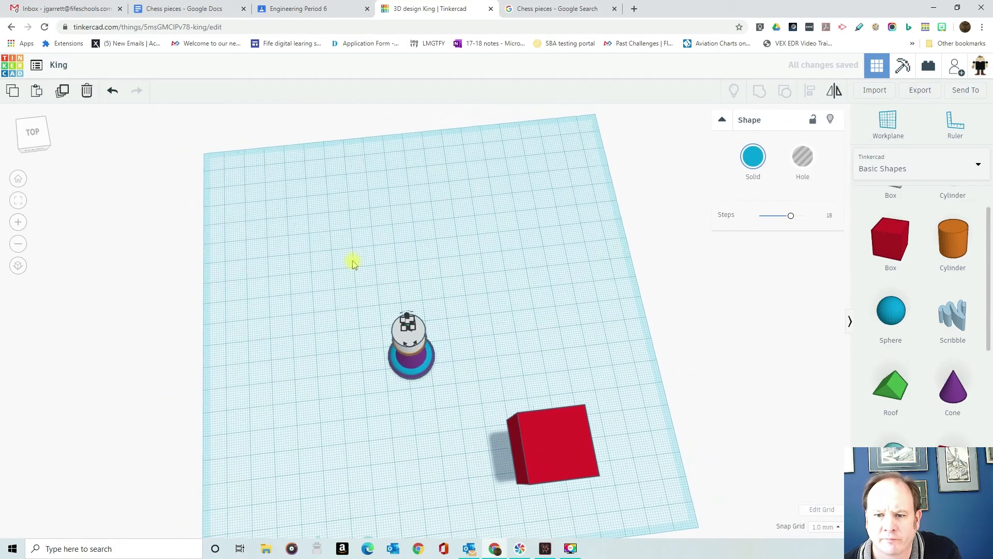
pyautogui.moveTo(354, 280); pyautogui.dragTo(499, 422)
pyautogui.click(811, 91)
pyautogui.click(346, 399)
pyautogui.moveTo(347, 399); pyautogui.dragTo(517, 350, button='right')
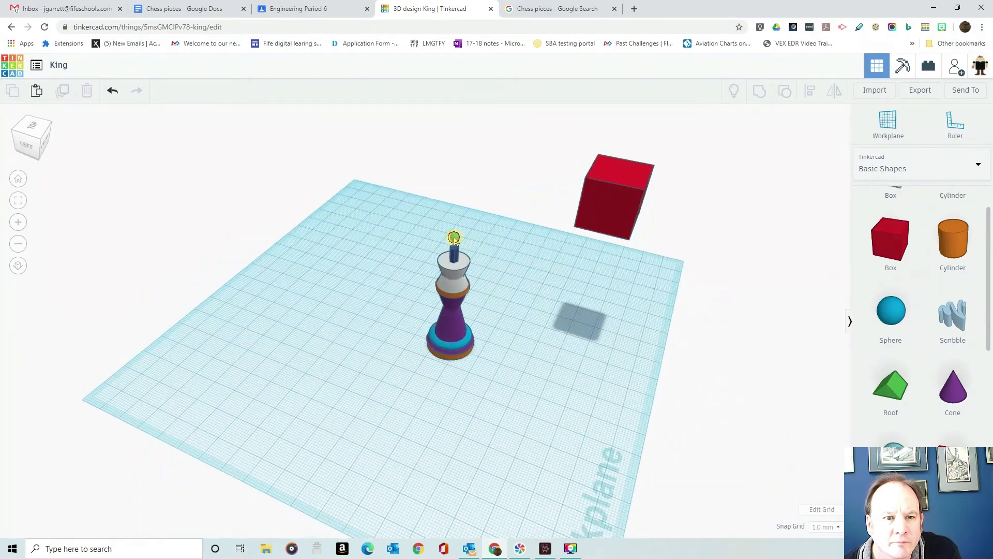
# Lower the sphere onto the top of the shortened post
pyautogui.click(454, 236)
pyautogui.moveTo(453, 236); pyautogui.dragTo(485, 204, button='right')
pyautogui.moveTo(458, 182); pyautogui.dragTo(456, 189)
pyautogui.moveTo(550, 255); pyautogui.dragTo(355, 268, button='right')
# Flatten the red box and set its footprint to 3 mm by 3 mm
pyautogui.click(575, 201)
pyautogui.moveTo(676, 204); pyautogui.dragTo(600, 206, button='right')
pyautogui.moveTo(494, 178); pyautogui.dragTo(492, 239)
pyautogui.click(453, 250)
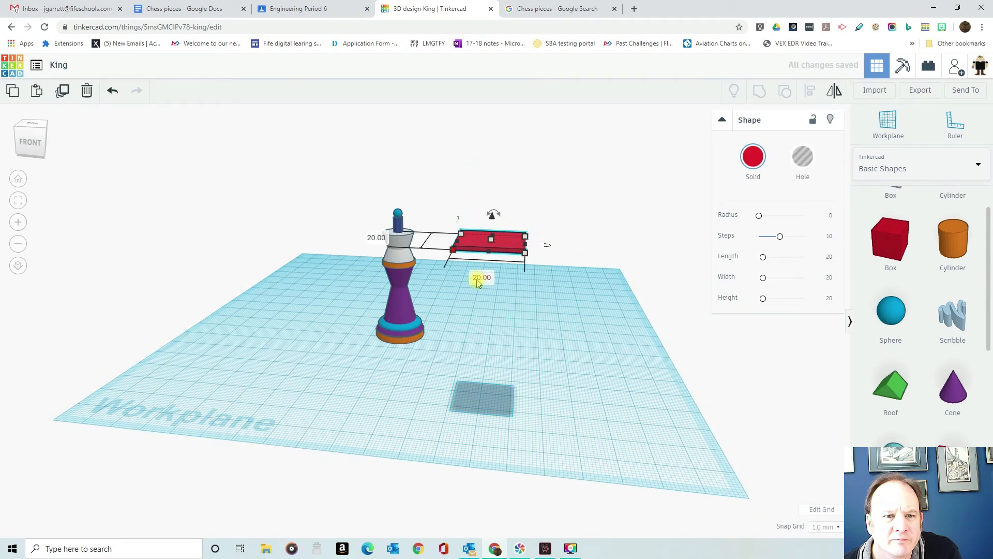
pyautogui.click(372, 240)
pyautogui.write('3')
pyautogui.click(471, 293)
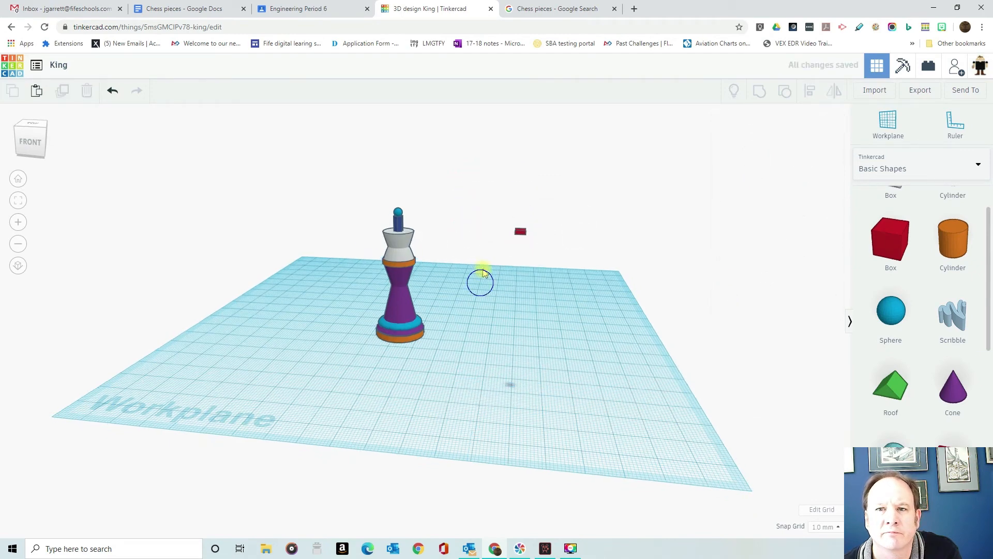
# Widen the red box to 5 mm and move it onto the post at the king's top
pyautogui.moveTo(479, 284); pyautogui.dragTo(485, 335, button='right')
pyautogui.click(522, 345)
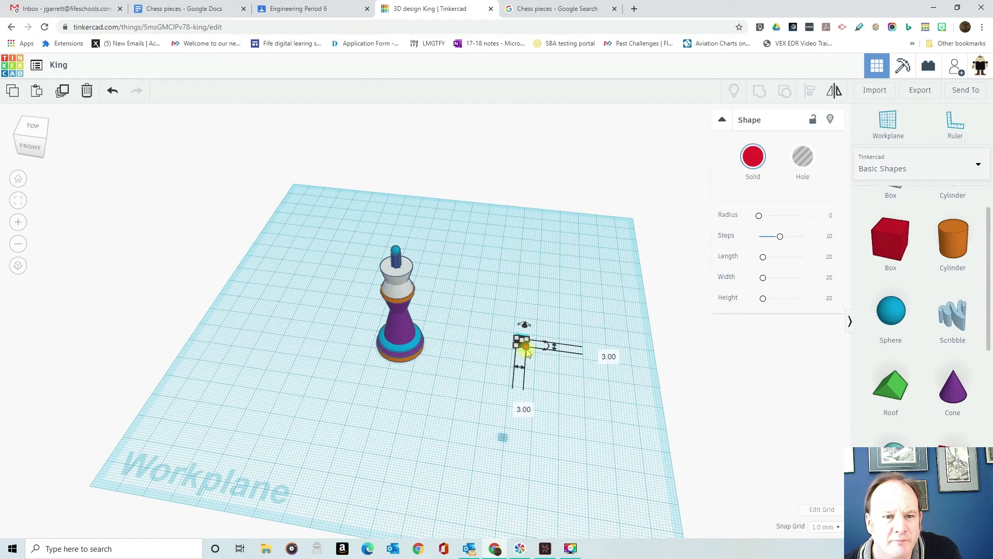
pyautogui.click(563, 420)
pyautogui.moveTo(526, 343); pyautogui.dragTo(395, 246)
pyautogui.moveTo(468, 241); pyautogui.dragTo(355, 233, button='right')
# Widen the red box further as a crossbar and lower it to post height below the sphere
pyautogui.click(414, 285)
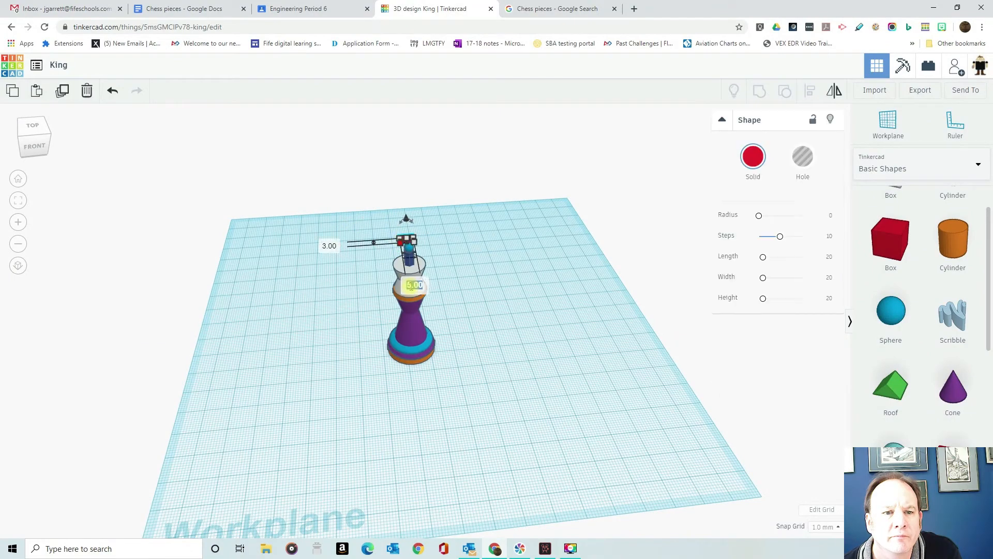
pyautogui.press('Return')
pyautogui.click(423, 224)
pyautogui.click(402, 238)
pyautogui.moveTo(403, 219); pyautogui.dragTo(402, 228)
pyautogui.moveTo(432, 231); pyautogui.dragTo(342, 270, button='right')
pyautogui.click(496, 272)
# Center-align the red crossbar with the king's other shapes in both horizontal directions
pyautogui.moveTo(357, 217); pyautogui.dragTo(474, 404)
pyautogui.click(809, 91)
pyautogui.moveTo(541, 195); pyautogui.dragTo(541, 259, button='right')
pyautogui.click(377, 362)
pyautogui.click(420, 394)
pyautogui.moveTo(453, 414); pyautogui.dragTo(434, 284, button='right')
# Duplicate the red crossbar and offset the copy vertically along the post to form a double cross
pyautogui.click(418, 225)
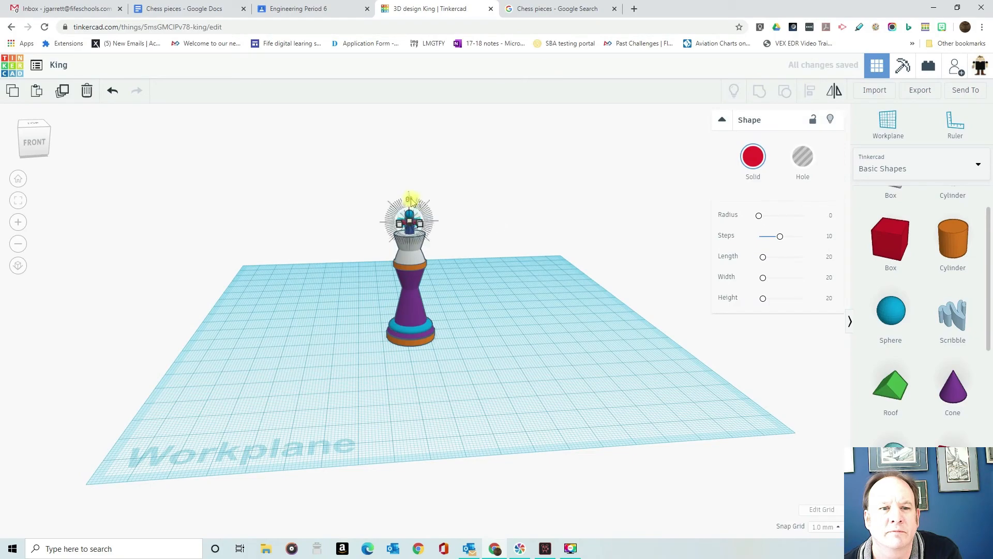
pyautogui.moveTo(410, 198); pyautogui.dragTo(409, 201)
pyautogui.click(474, 247)
pyautogui.moveTo(474, 247); pyautogui.dragTo(404, 217, button='right')
pyautogui.scroll(3, 444, 274)
# Select all the king's shapes and group them into a single piece
pyautogui.moveTo(348, 122); pyautogui.dragTo(477, 388)
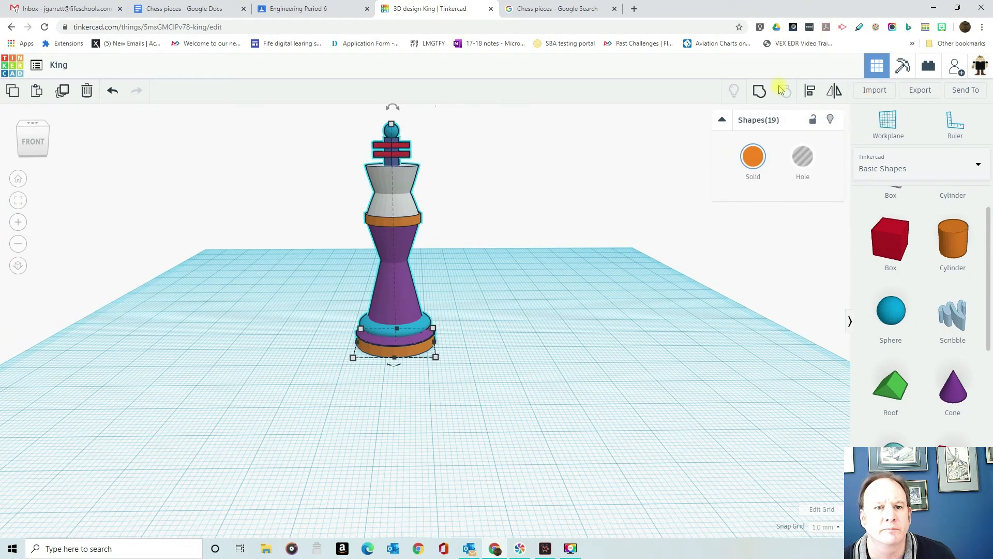
pyautogui.hotkey('ctrl', 'g')
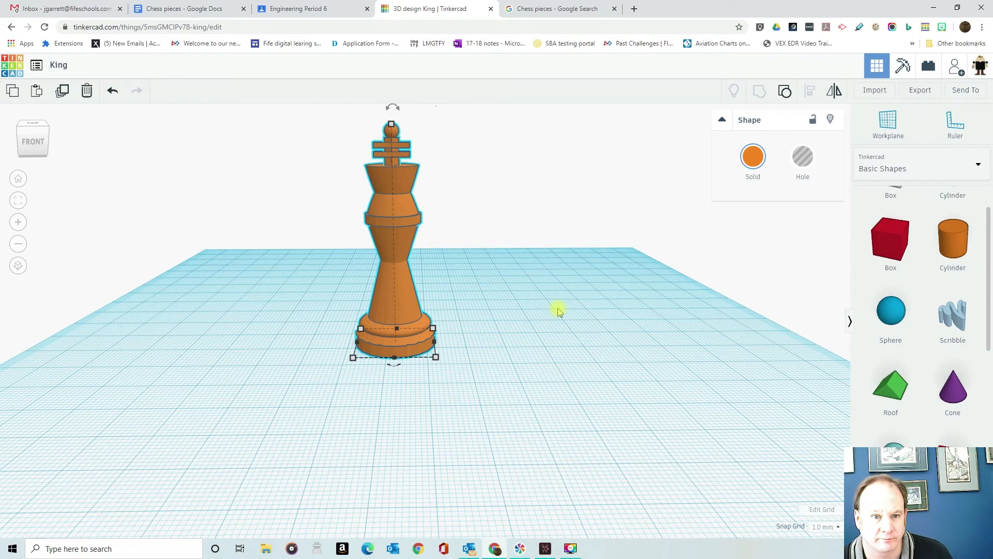
pyautogui.click(514, 283)
pyautogui.moveTo(512, 281); pyautogui.dragTo(506, 327, button='right')
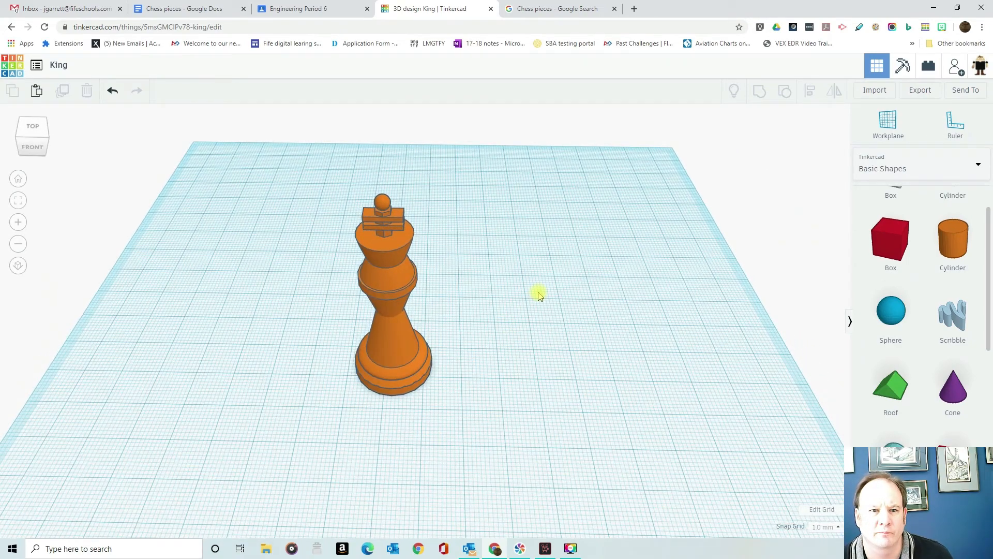